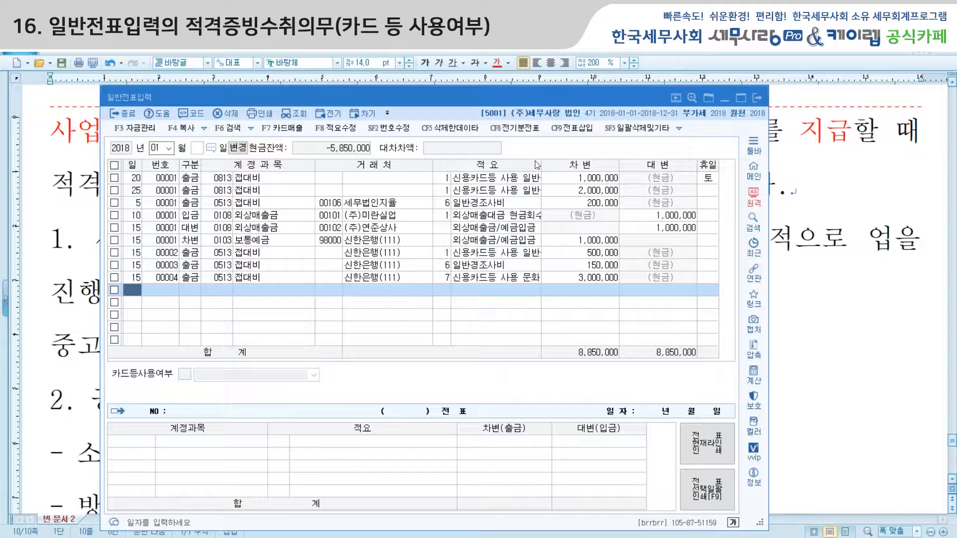
# Add a day-15 cash payment line to 접대비 (0513) with trading partner 98000 신한은행(111)
pyautogui.write('15')
pyautogui.press('Return')
pyautogui.write('1')
pyautogui.press('Return')
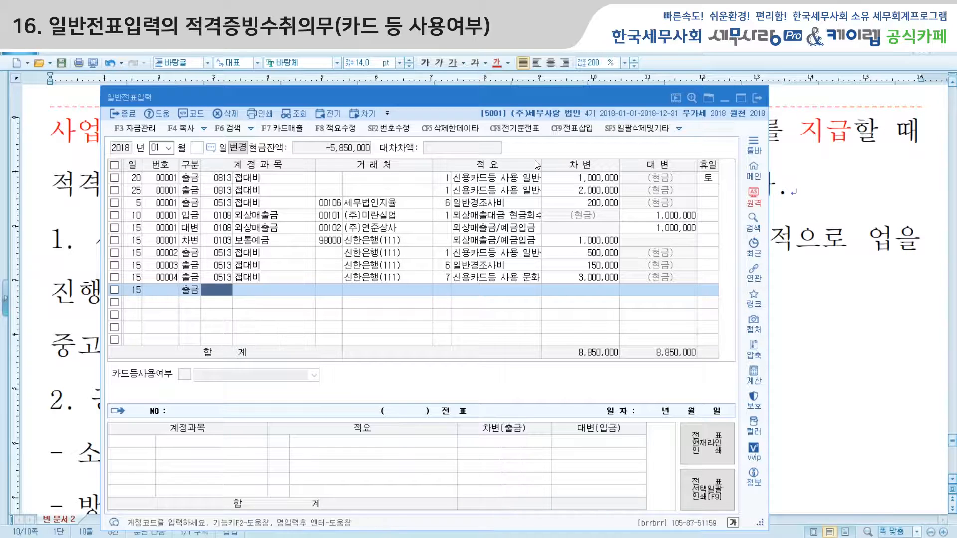
pyautogui.write('0513')
pyautogui.press('Return')
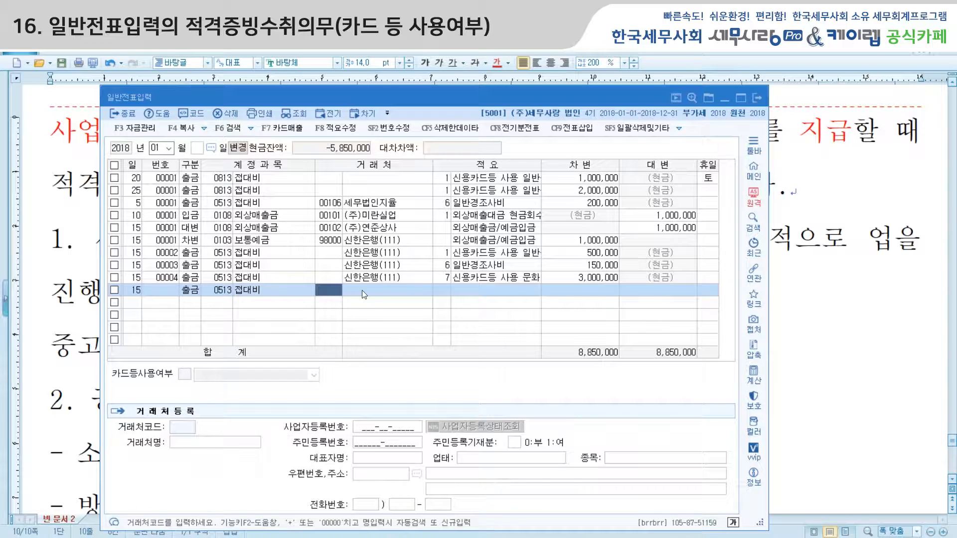
pyautogui.press('Return')
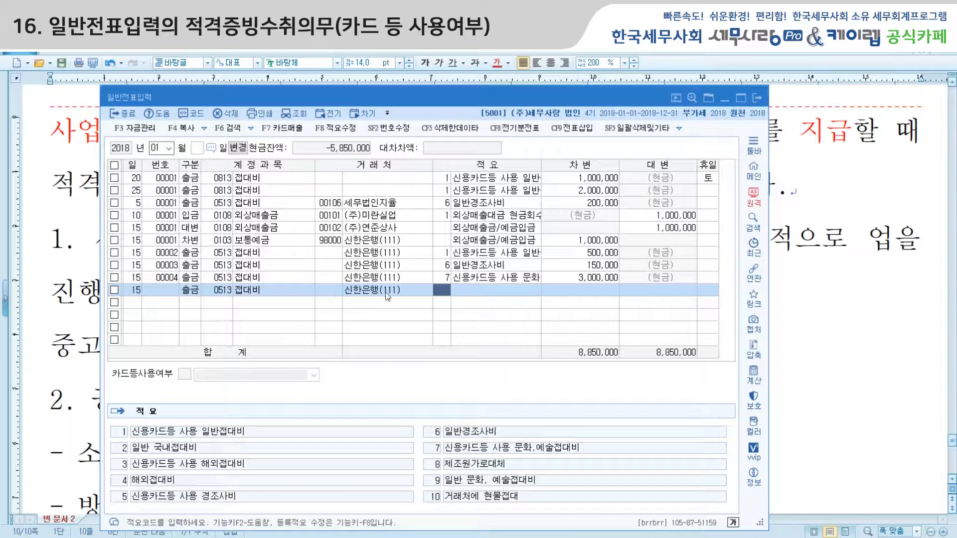
pyautogui.click(325, 291)
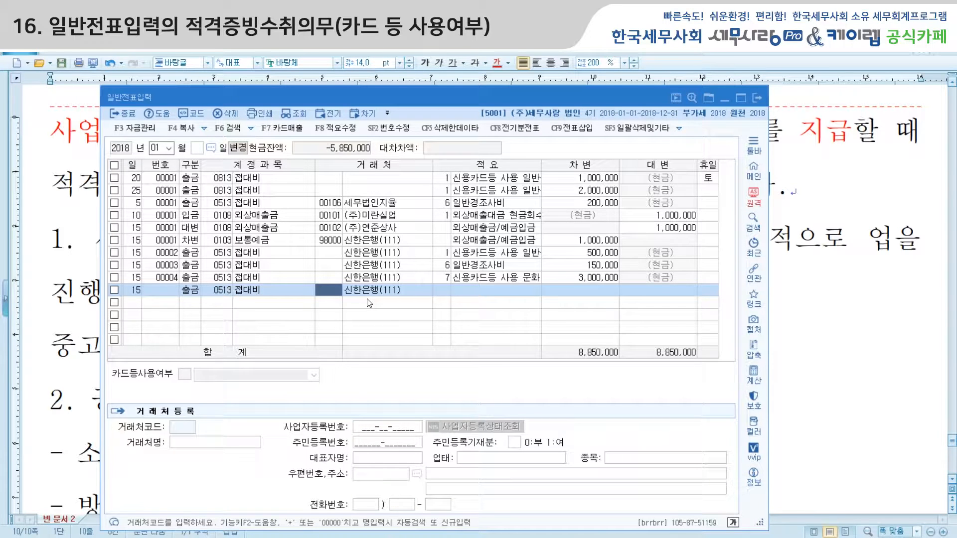
pyautogui.press('+')
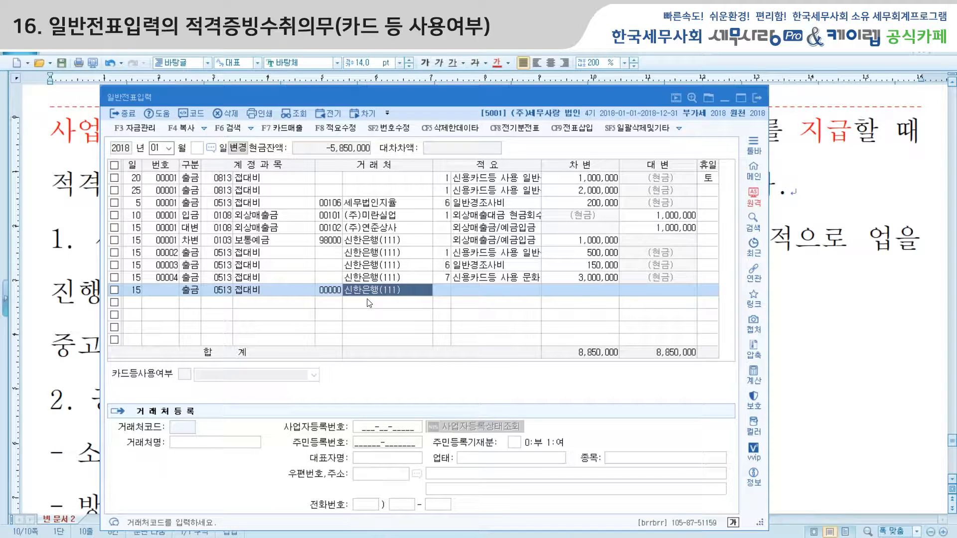
pyautogui.press('Return')
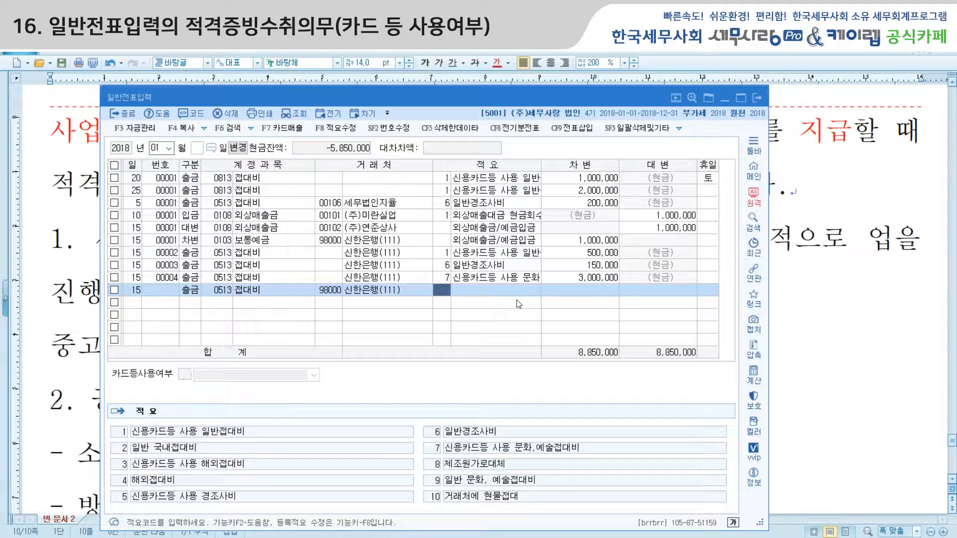
# Apply description code 7 and enter a 5,000,000 debit on the new 접대비 entry
pyautogui.write('7')
pyautogui.press('Return')
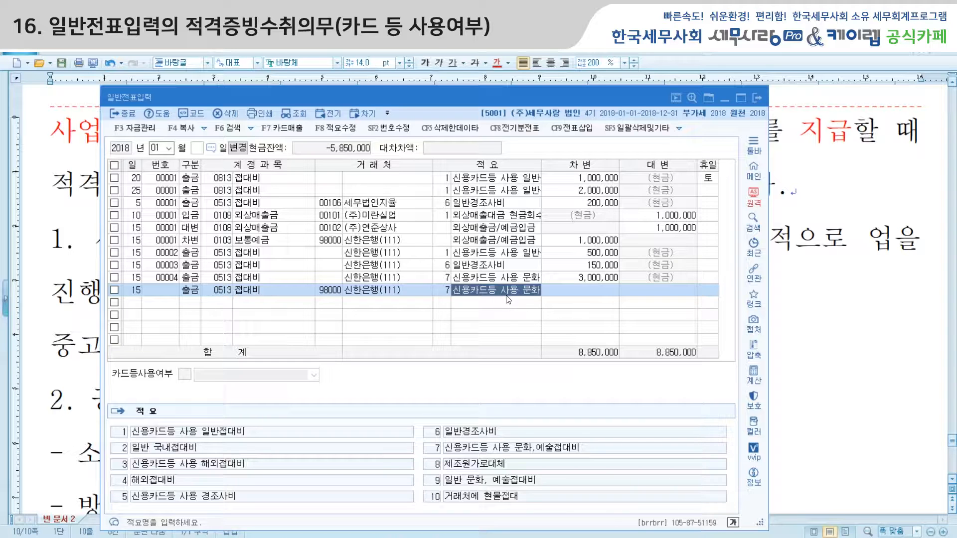
pyautogui.click(584, 294)
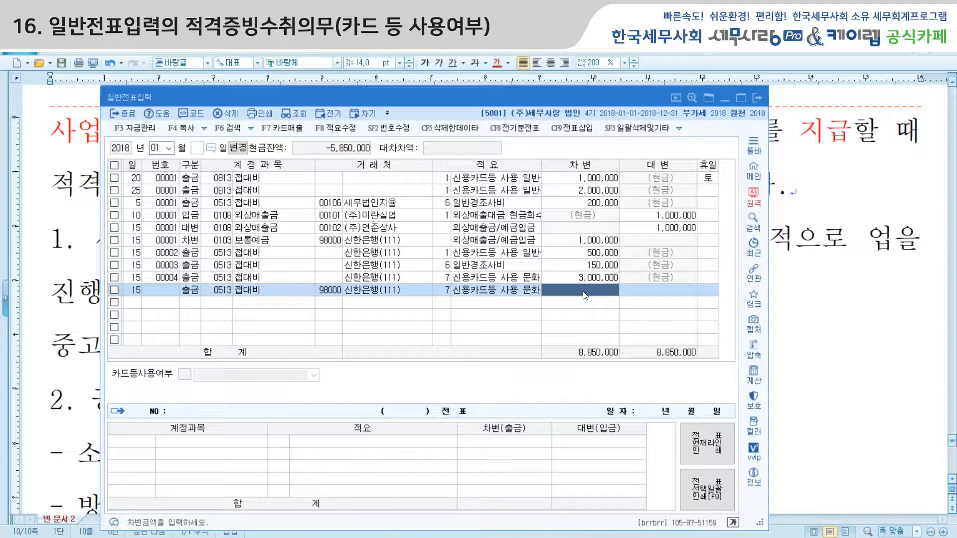
pyautogui.click(585, 295)
pyautogui.write('5')
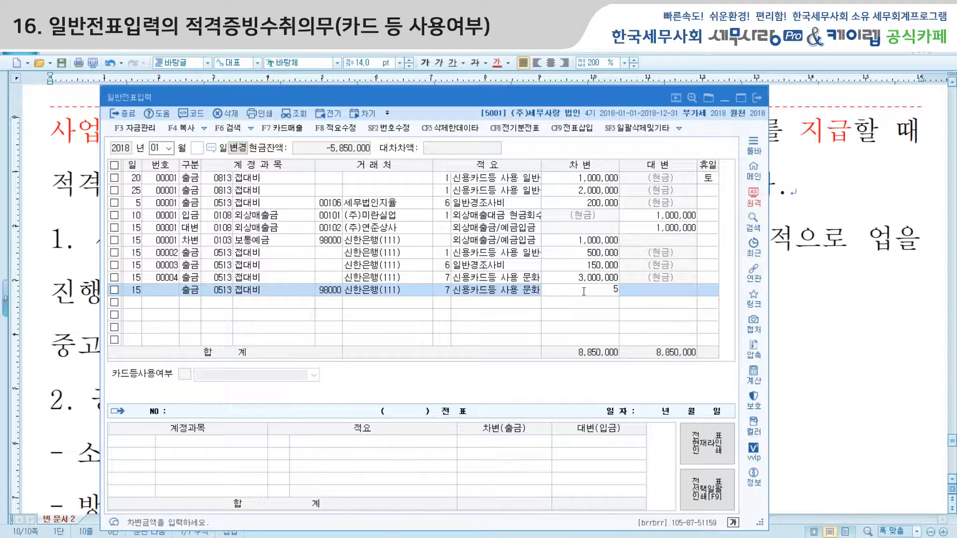
pyautogui.write('000,000')
pyautogui.press('Return')
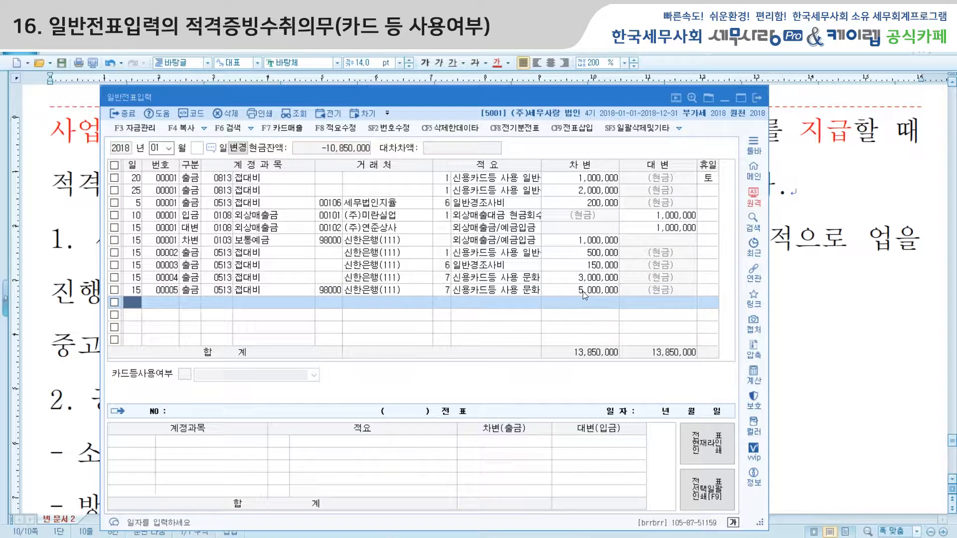
pyautogui.click(586, 294)
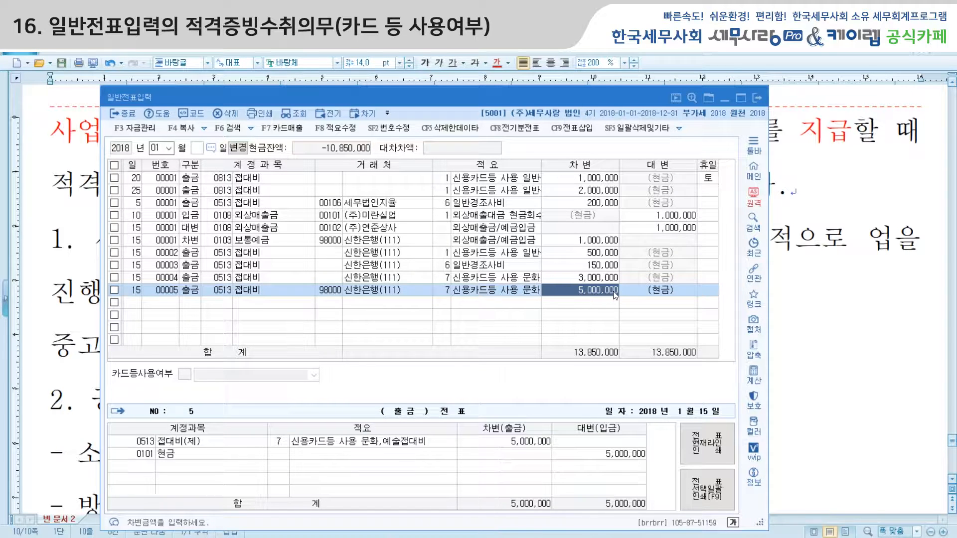
pyautogui.write('5,000,000')
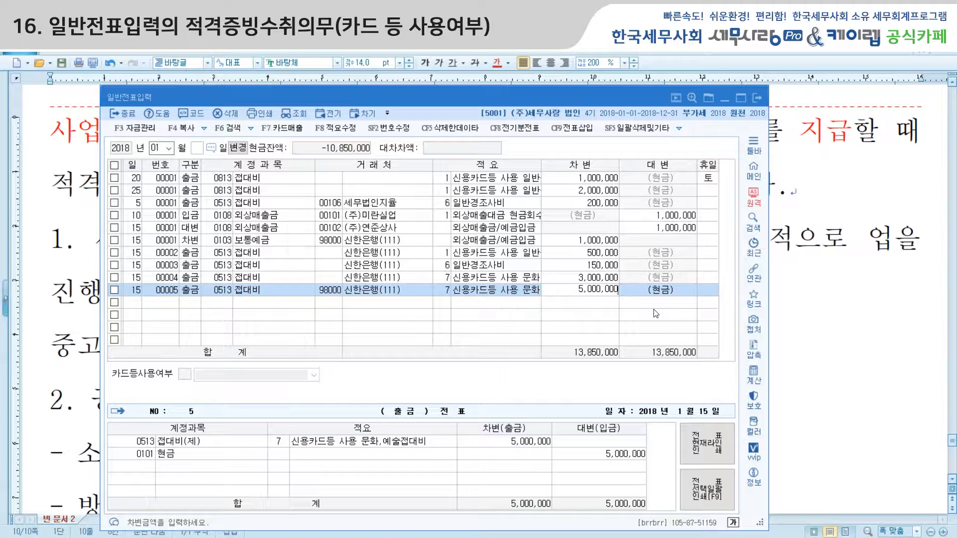
pyautogui.press('Return')
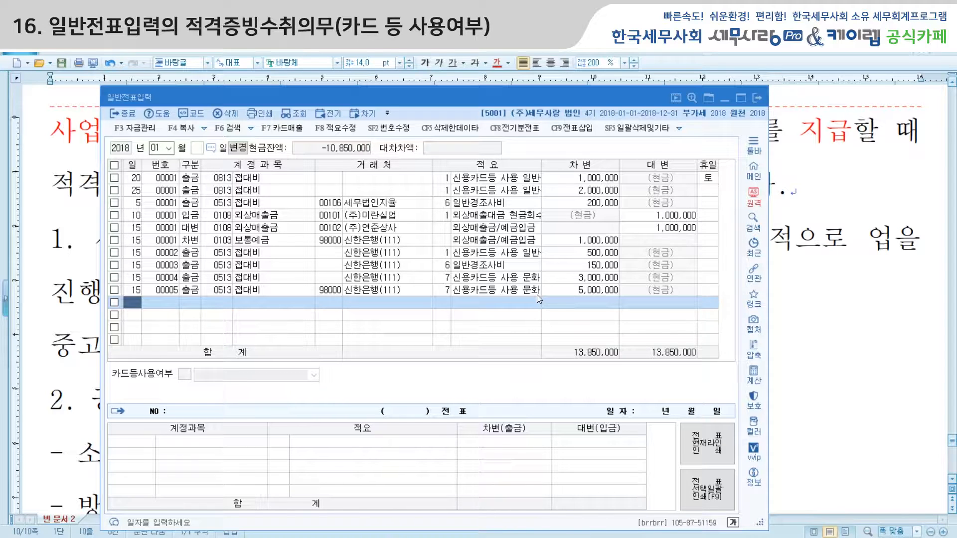
# Set the 외상매출금 credit line's partner to 00102 (주)연준상사 and its amount to 995,000
pyautogui.click(280, 229)
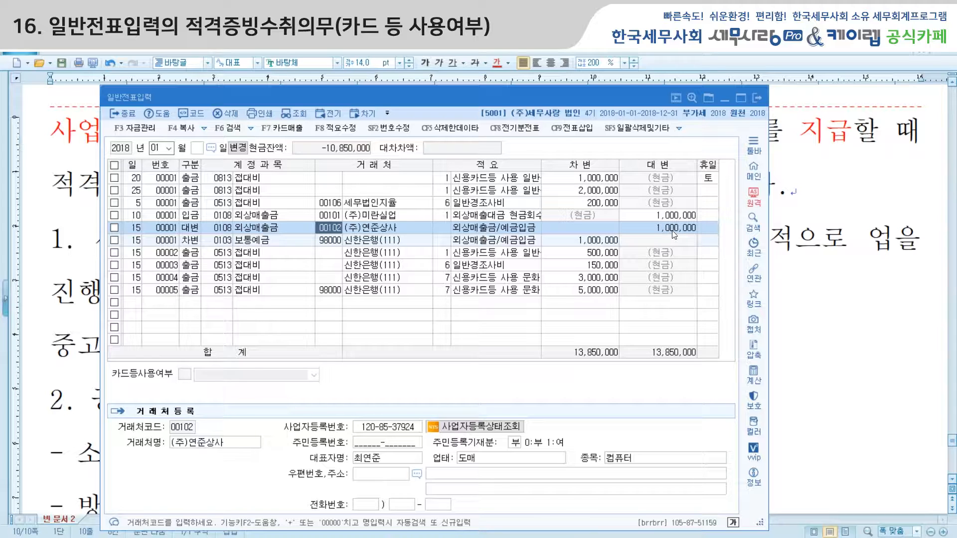
pyautogui.write('90')
pyautogui.press('BackSpace')
pyautogui.press('BackSpace')
pyautogui.write('102')
pyautogui.press('Return')
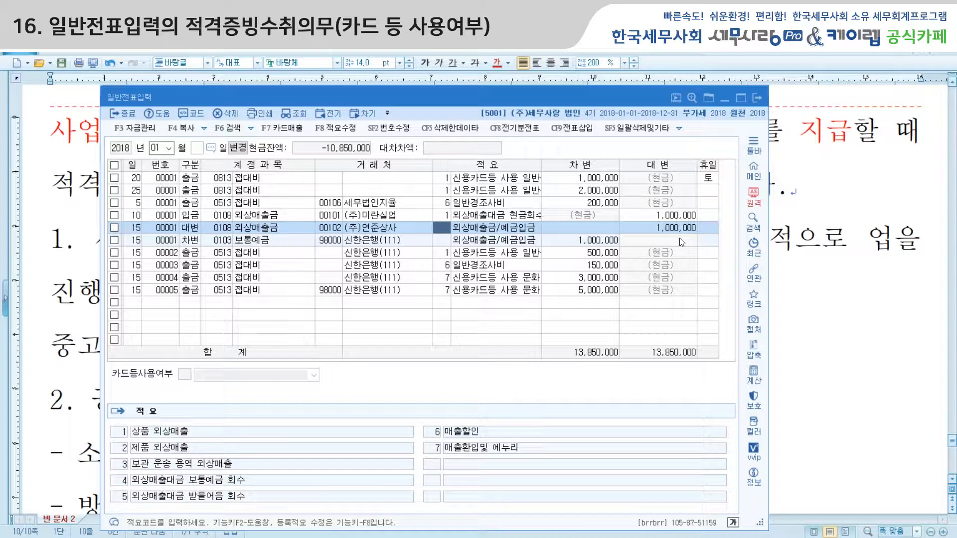
pyautogui.press('Return')
pyautogui.write('995,000')
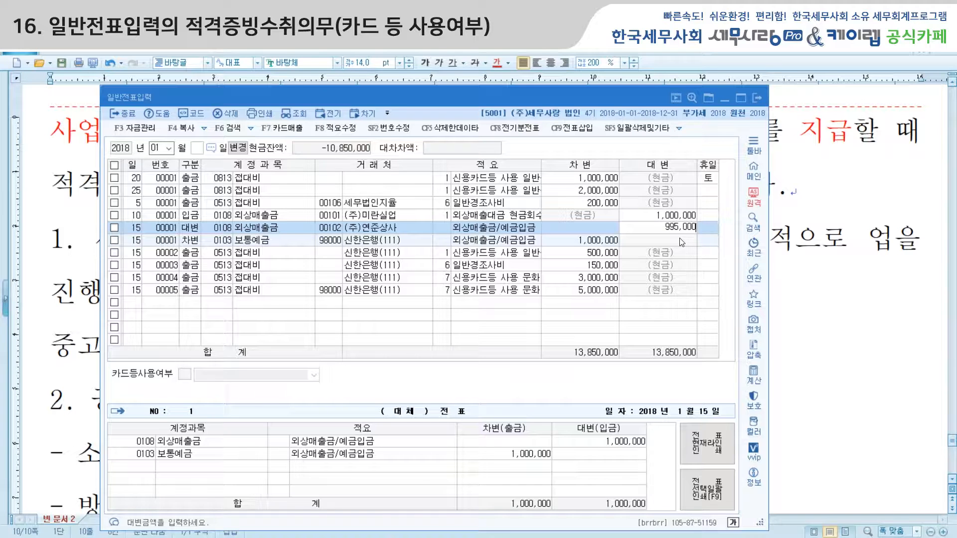
pyautogui.press('Return')
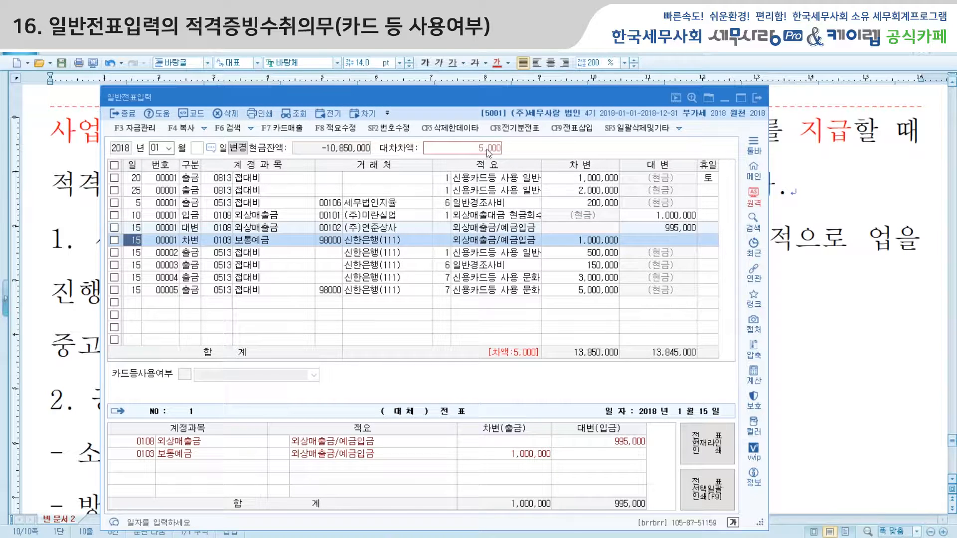
# Change the 보통예금 debit on voucher 00001 to 995,000
pyautogui.click(607, 240)
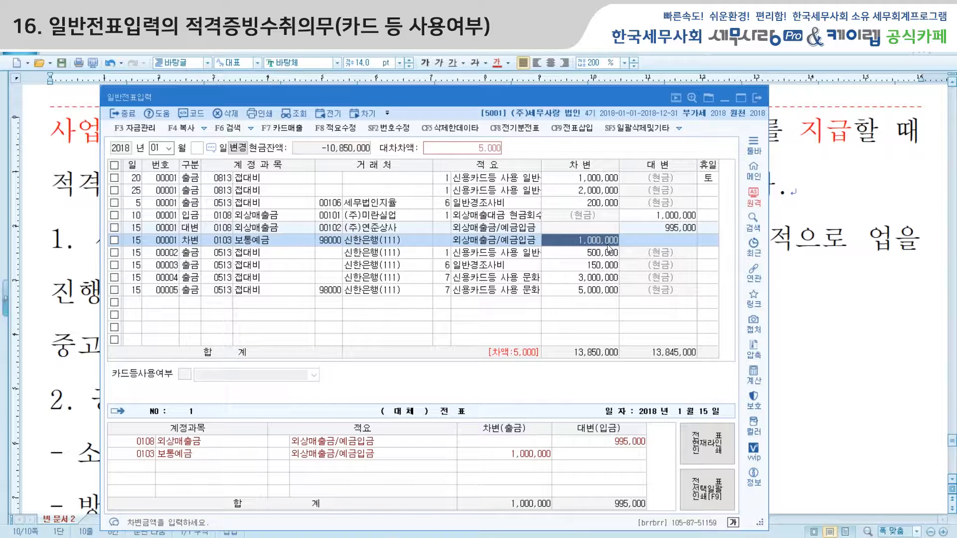
pyautogui.write('995000')
pyautogui.press('Return')
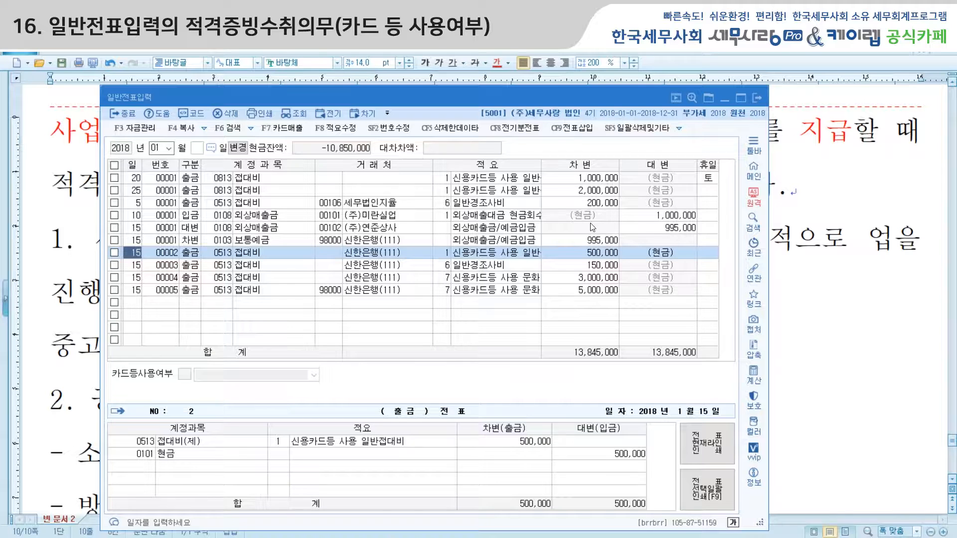
# Revert the 보통예금 debit on voucher 00001 to 1,000,000
pyautogui.click(599, 240)
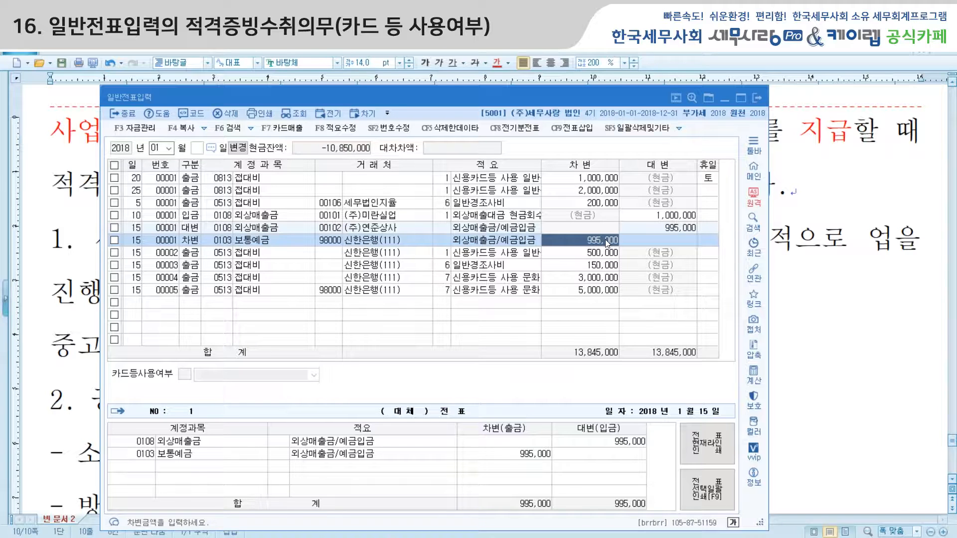
pyautogui.write('1000000')
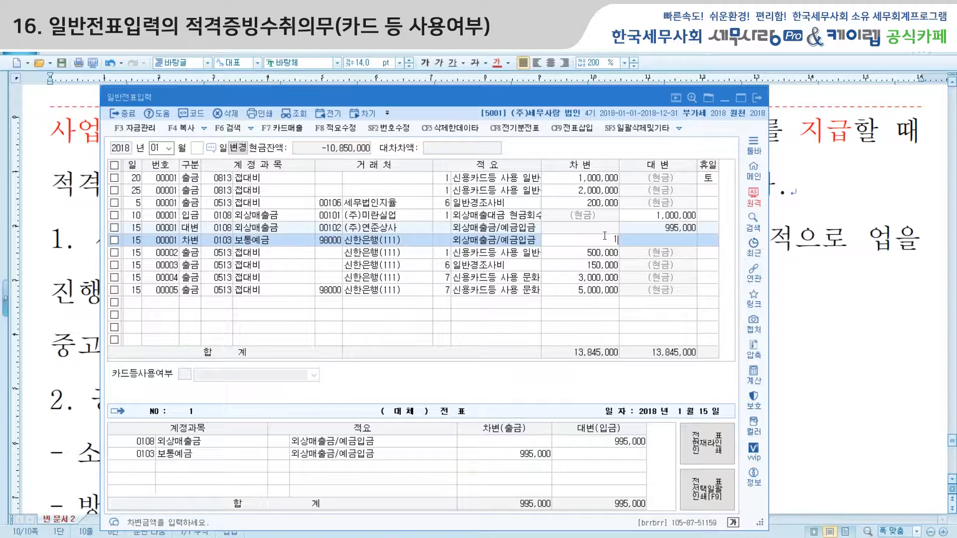
pyautogui.press('Return')
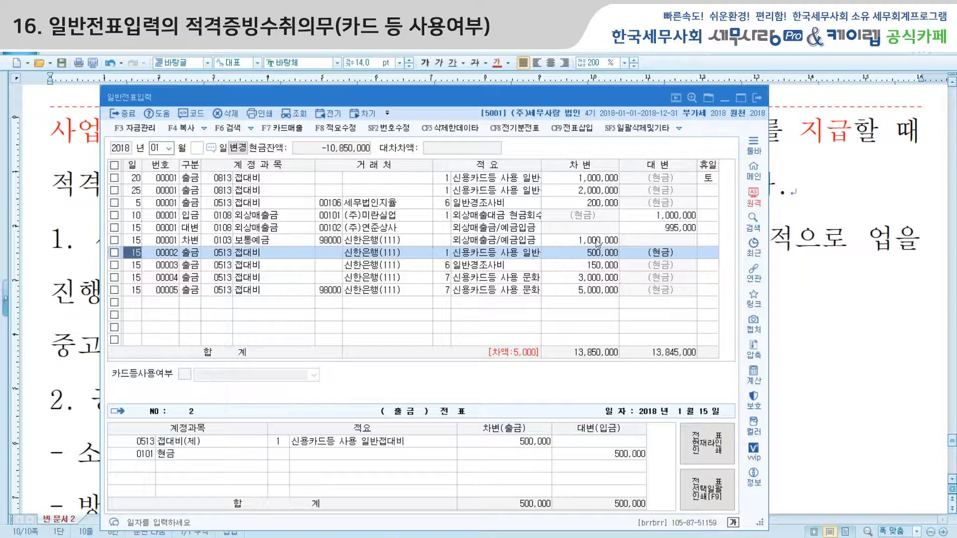
pyautogui.click(669, 229)
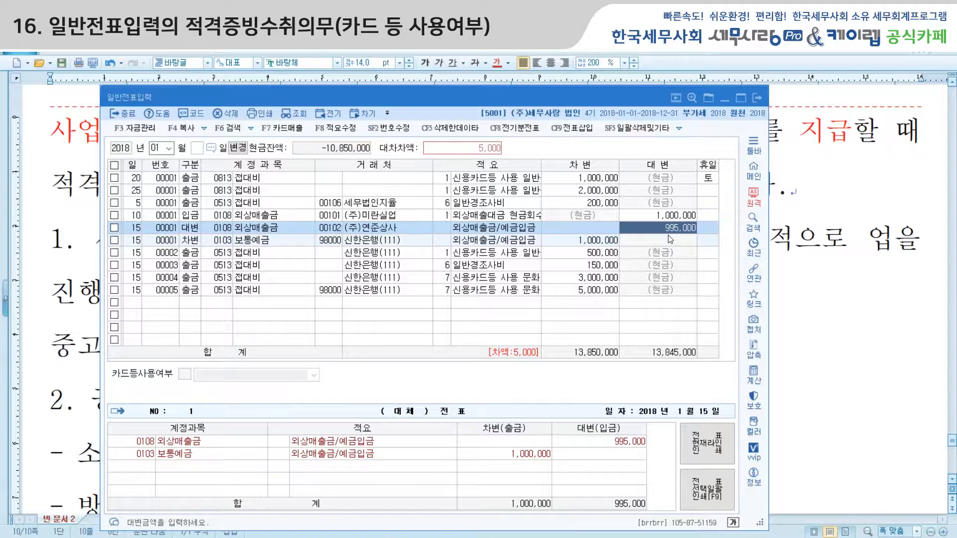
# Cancel the stray edit and set the 외상매출금 credit back to 1,000,000
pyautogui.write('0')
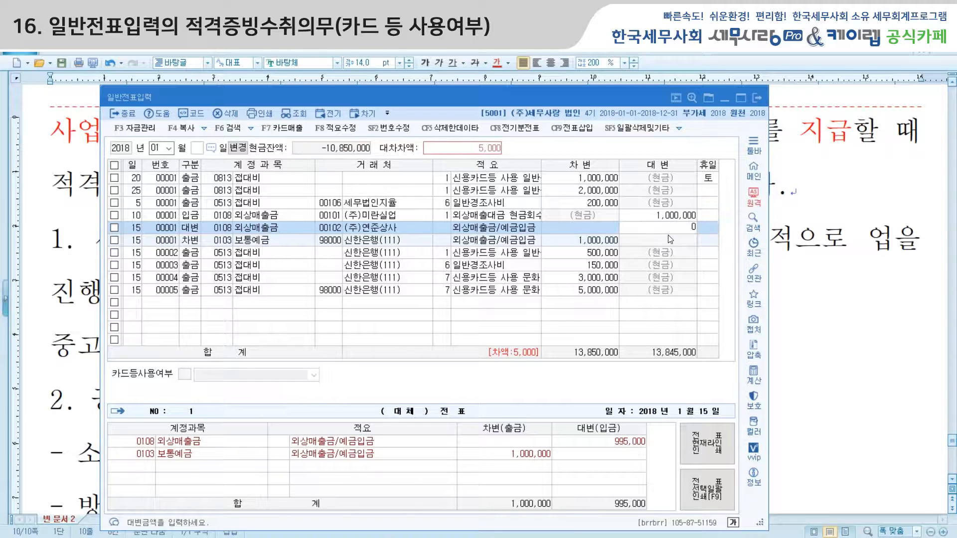
pyautogui.press('Escape')
pyautogui.write('1000000')
pyautogui.press('Return')
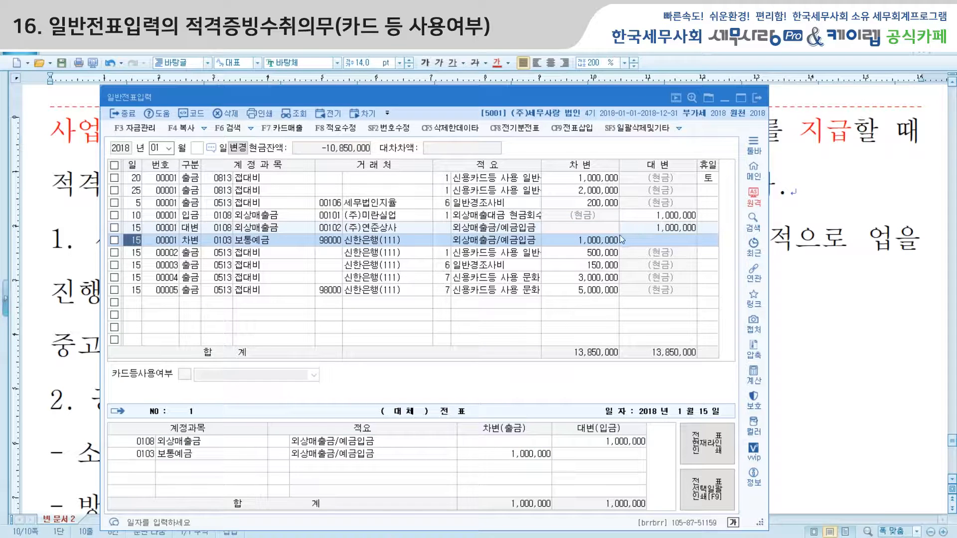
pyautogui.click(603, 241)
# Enter 995,000 for both the 외상매출금 credit and the 보통예금 debit on voucher 00001
pyautogui.click(672, 227)
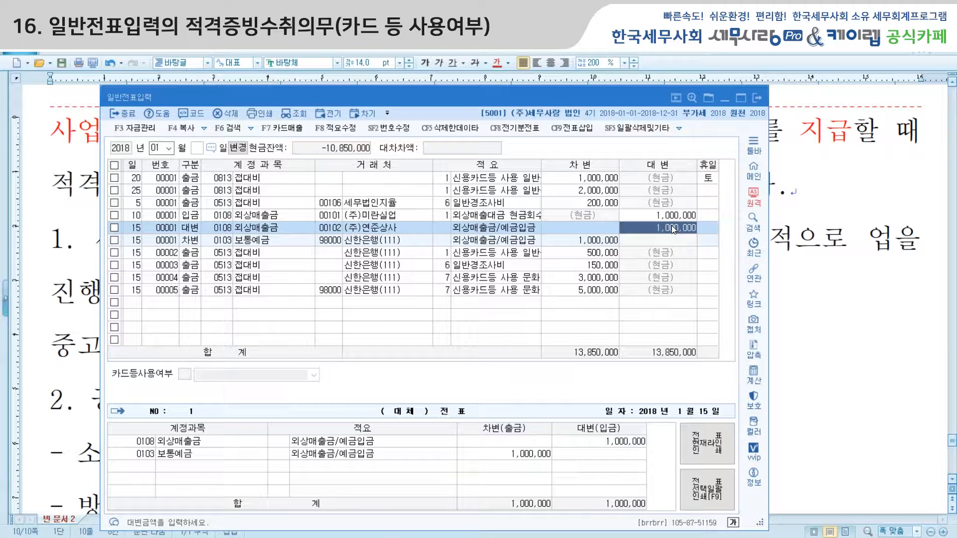
pyautogui.write('95')
pyautogui.press('BackSpace')
pyautogui.write('950000')
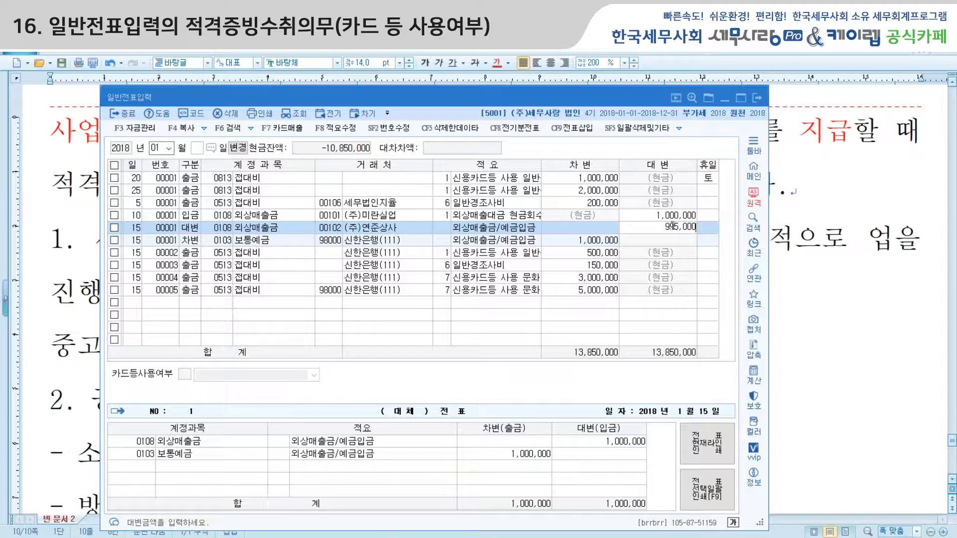
pyautogui.click(605, 243)
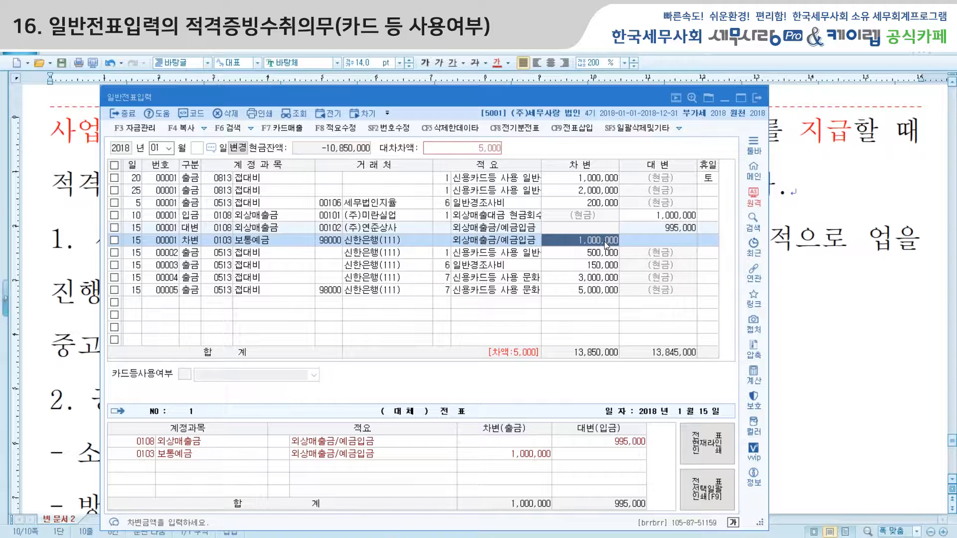
pyautogui.write('995000')
pyautogui.press('Return')
pyautogui.click(605, 244)
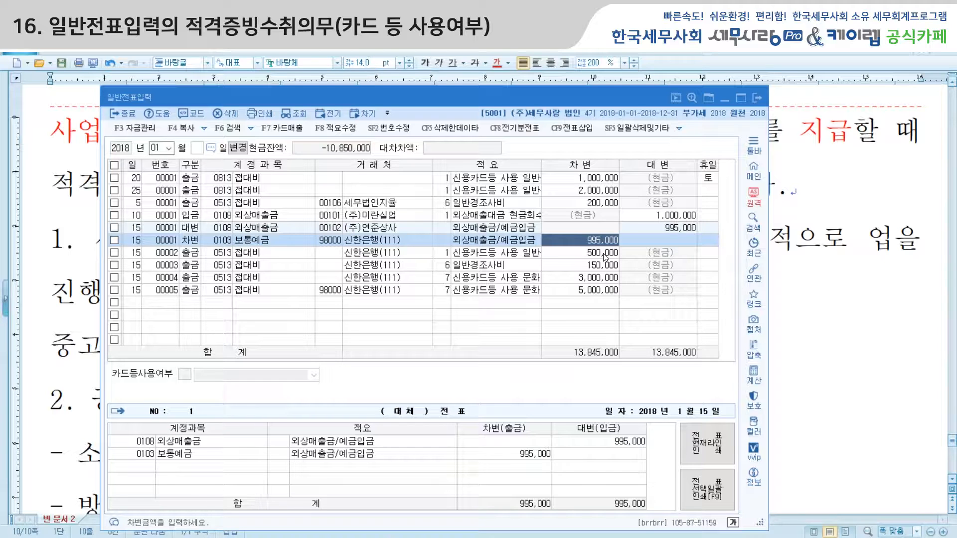
pyautogui.click(219, 291)
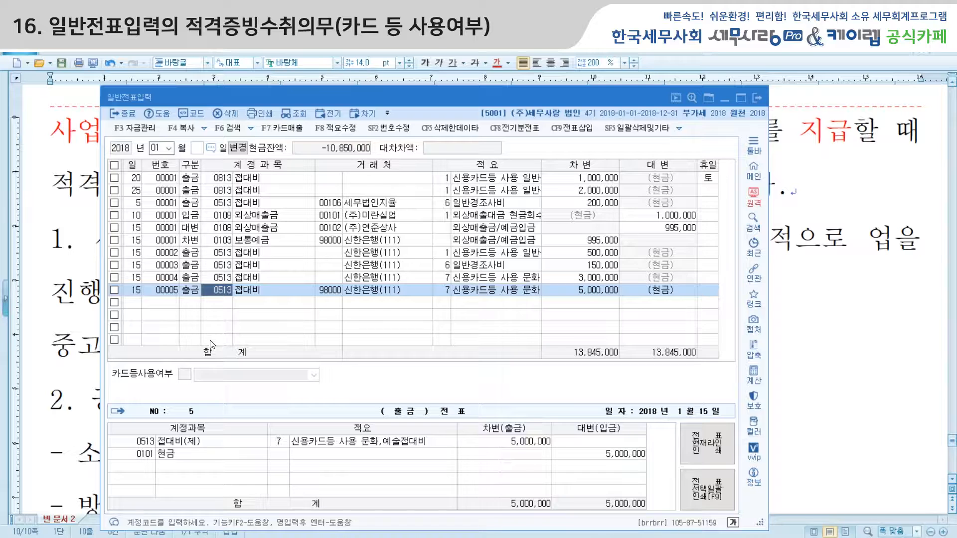
# Start a day-25 cash payment line for account 0811 복리후생비
pyautogui.click(134, 307)
pyautogui.write('25')
pyautogui.press('Return')
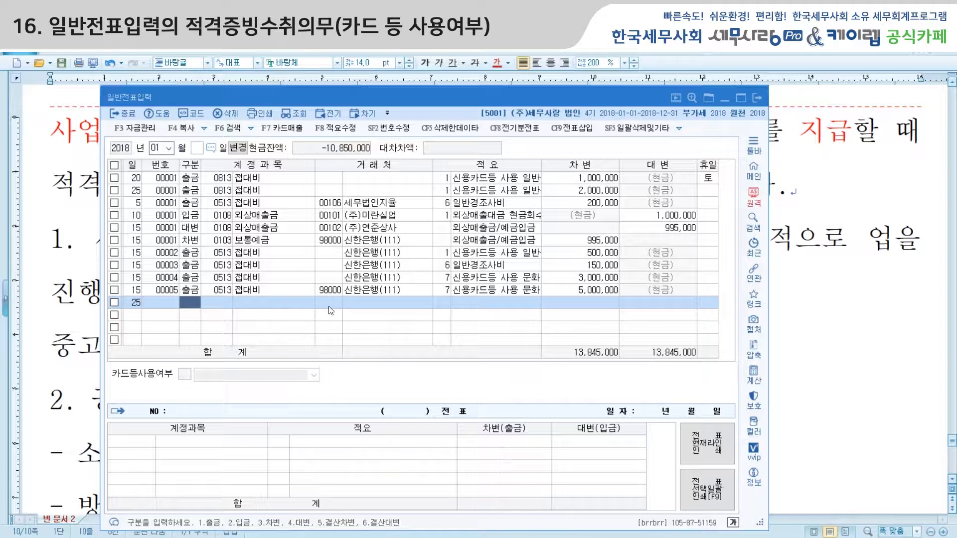
pyautogui.write('11')
pyautogui.press('Return')
pyautogui.write('811')
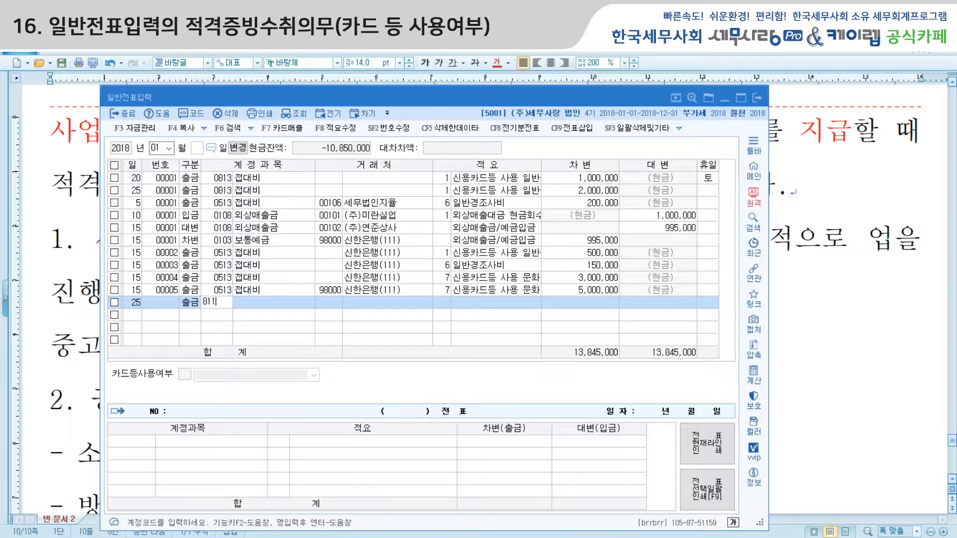
pyautogui.press('Return')
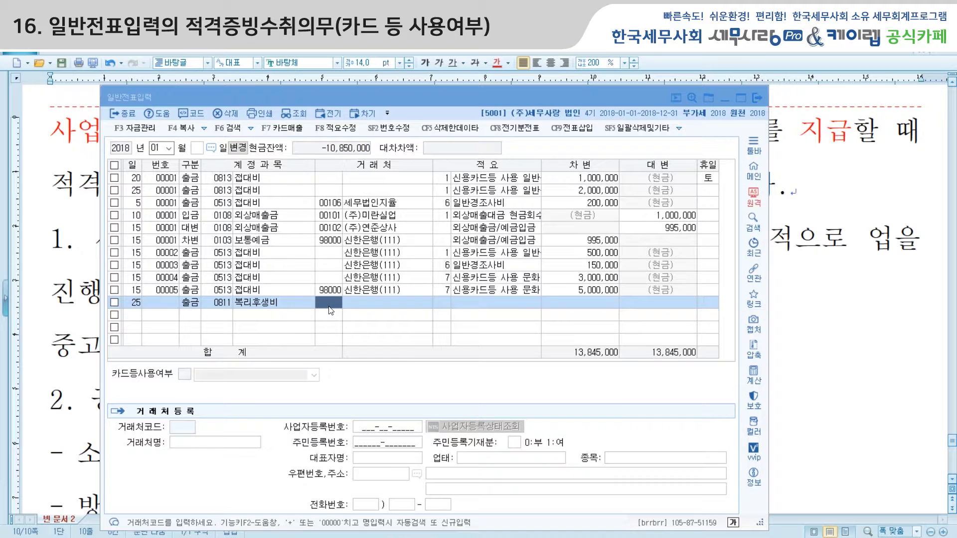
# Enter 별별식당 as the entry's trading partner name
pyautogui.press('F2')
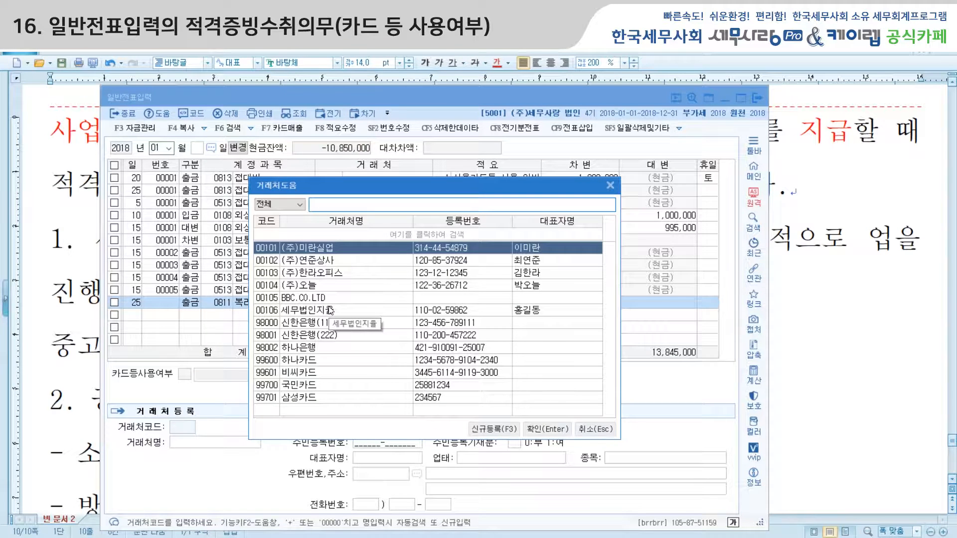
pyautogui.click(613, 187)
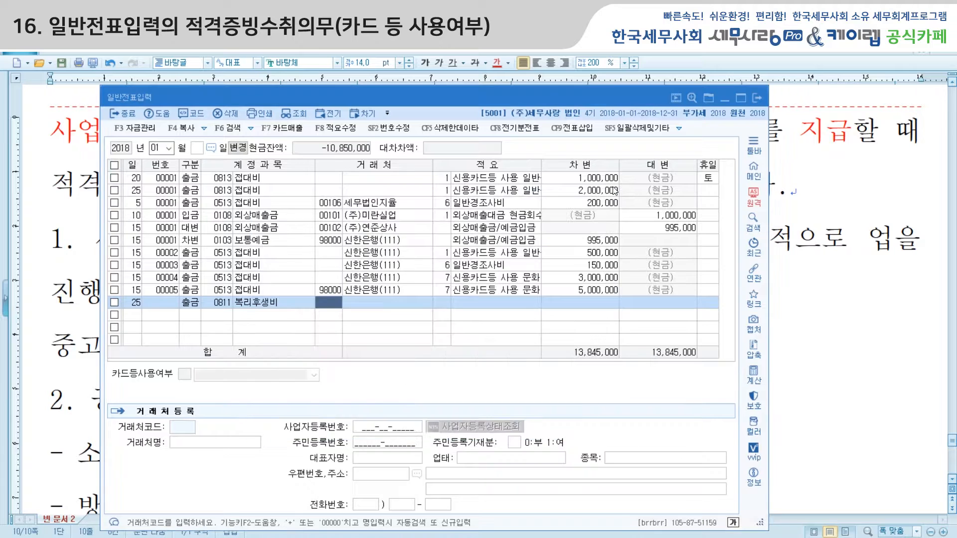
pyautogui.press('Return')
pyautogui.write('별')
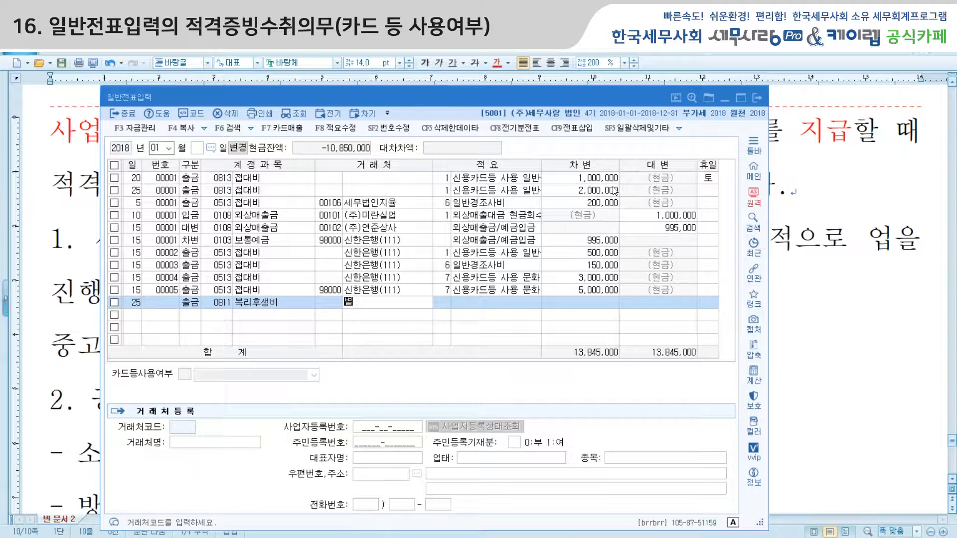
pyautogui.write('별식당')
pyautogui.press('Return')
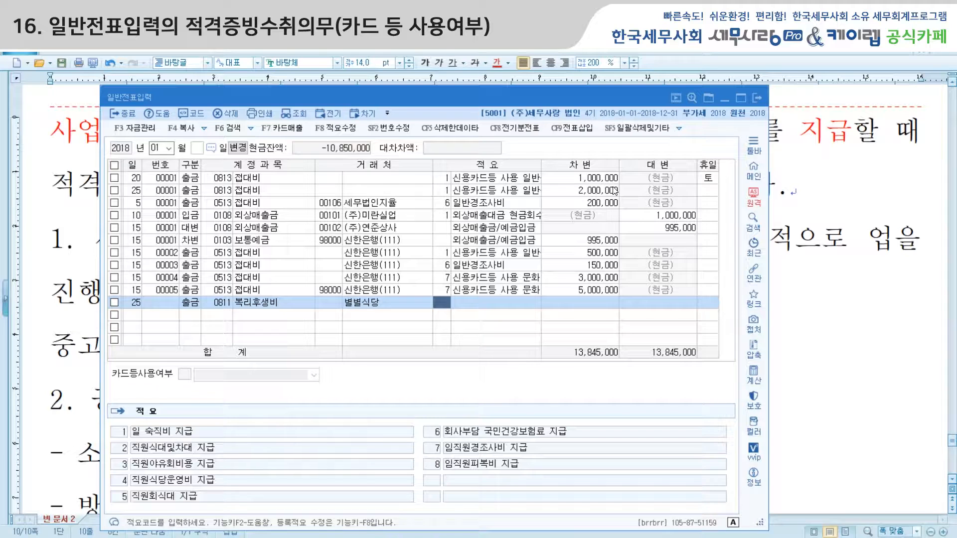
pyautogui.press('Return')
# Describe the entry as 직원식대 with a 100,000 debit, then bring the lecture notes forward
pyautogui.write('직워')
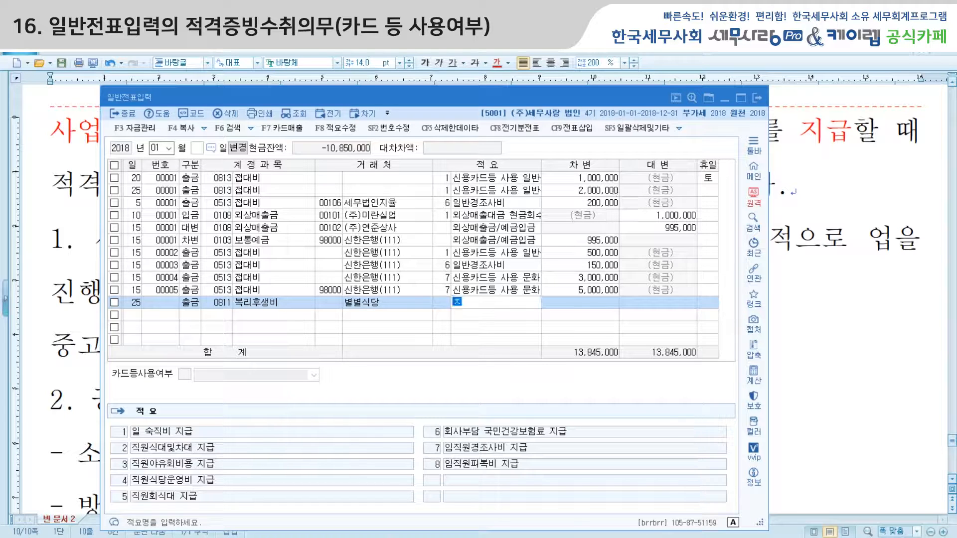
pyautogui.write('원식ㄷㅐ')
pyautogui.press('Return')
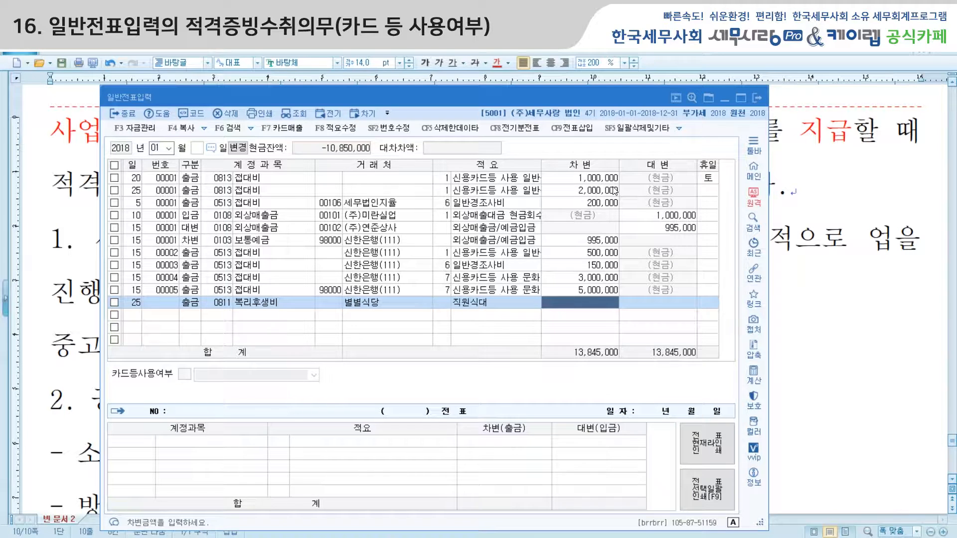
pyautogui.write('100')
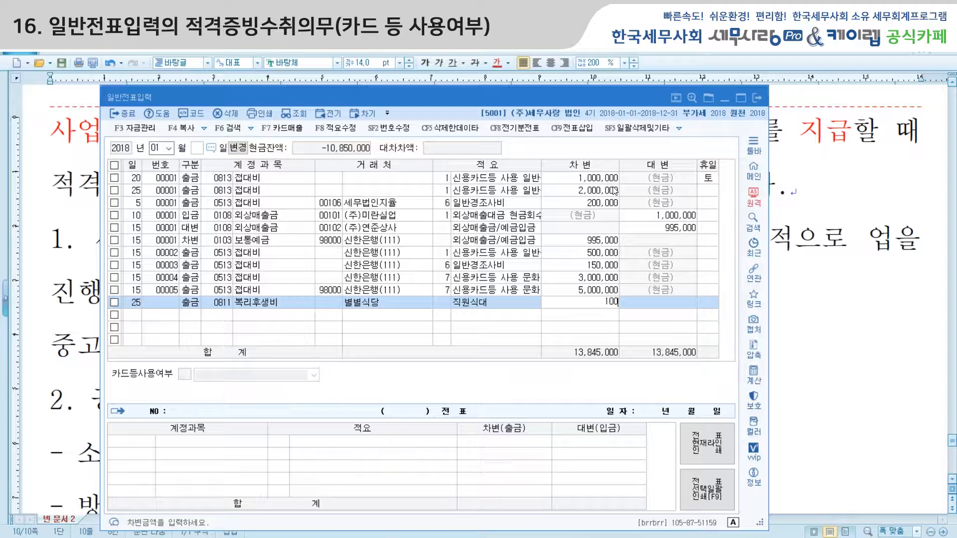
pyautogui.press('Return')
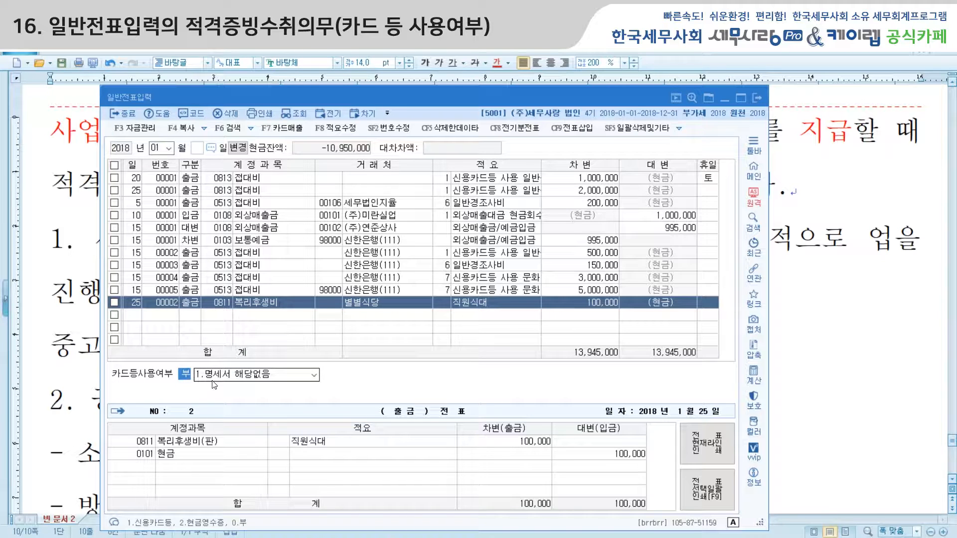
pyautogui.click(828, 334)
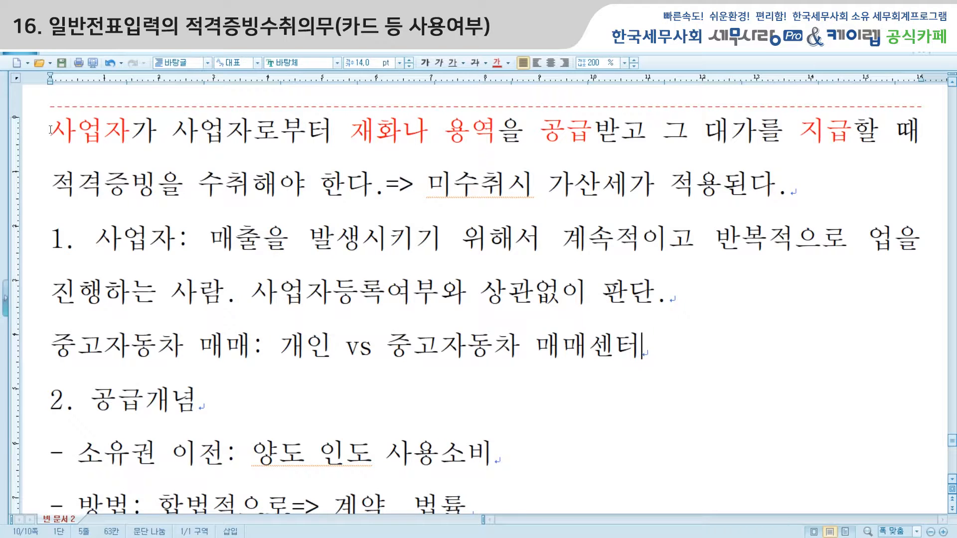
# Insert blank lines above the 사업자가 paragraph and type '경비지출부분에 있어서 금액이 3만원초과하는 경우'
pyautogui.click(51, 130)
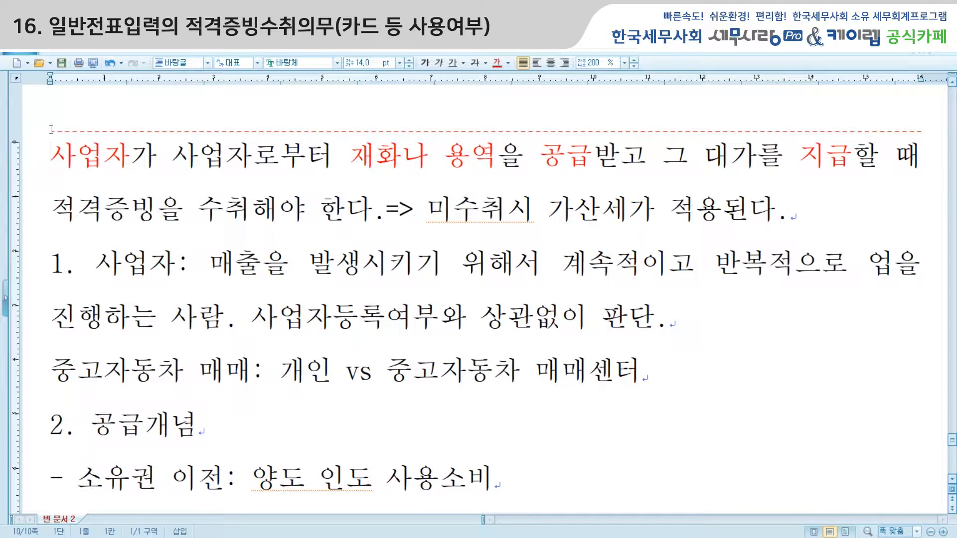
pyautogui.press('Return')
pyautogui.press('Return')
pyautogui.press('Return')
pyautogui.click(65, 163)
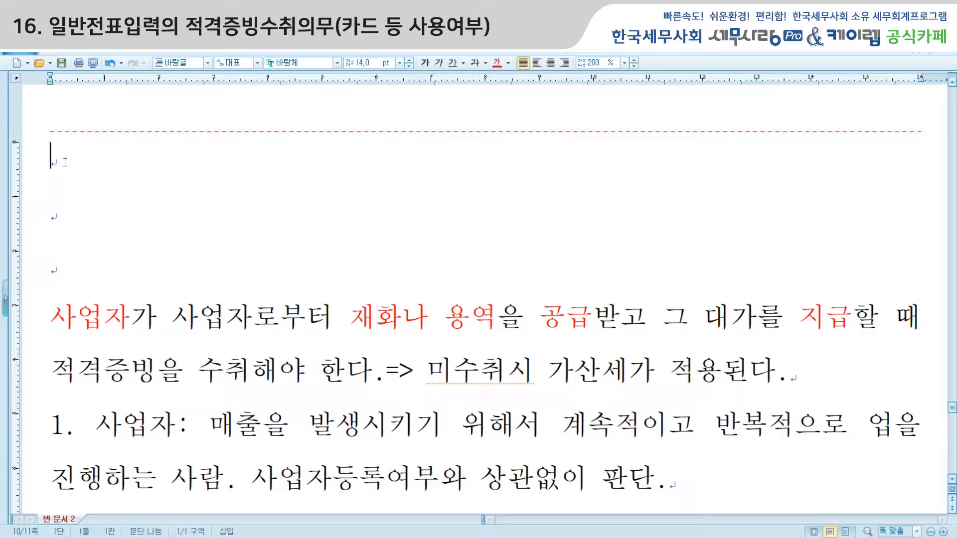
pyautogui.write('경비')
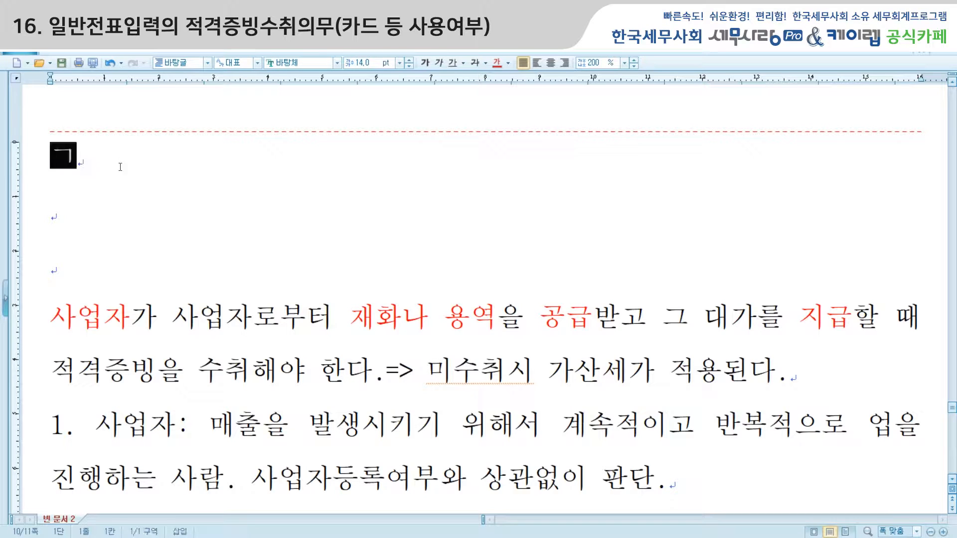
pyautogui.write('짐')
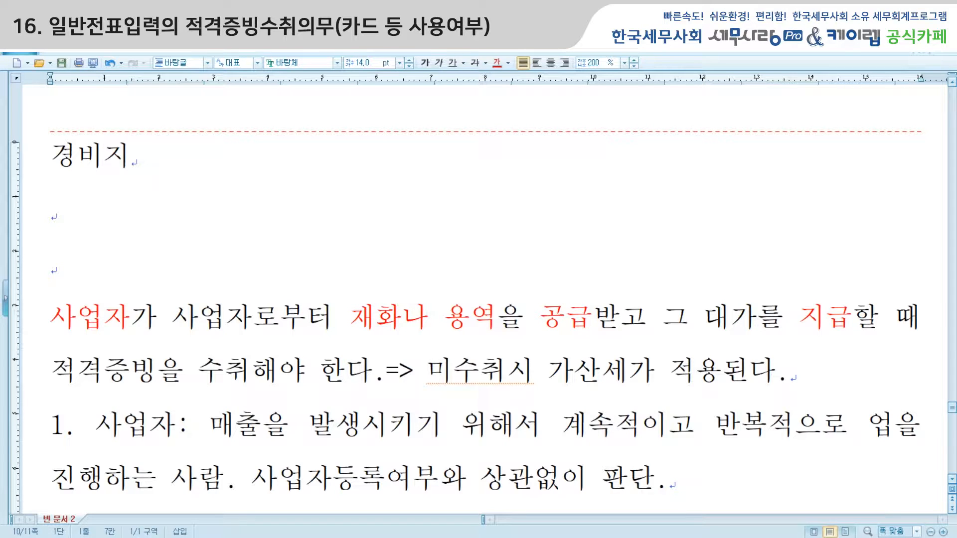
pyautogui.write('출부분에 있어서 금액')
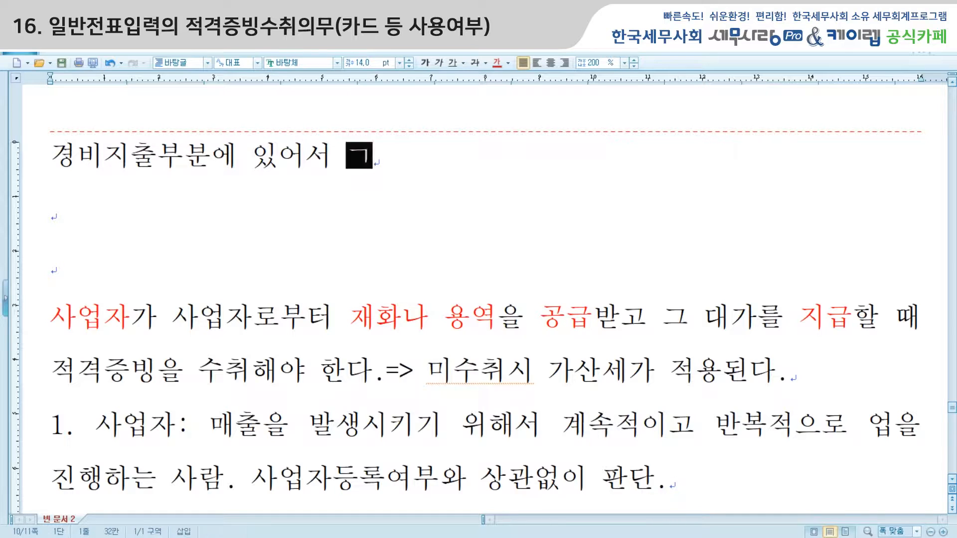
pyautogui.write('이 3')
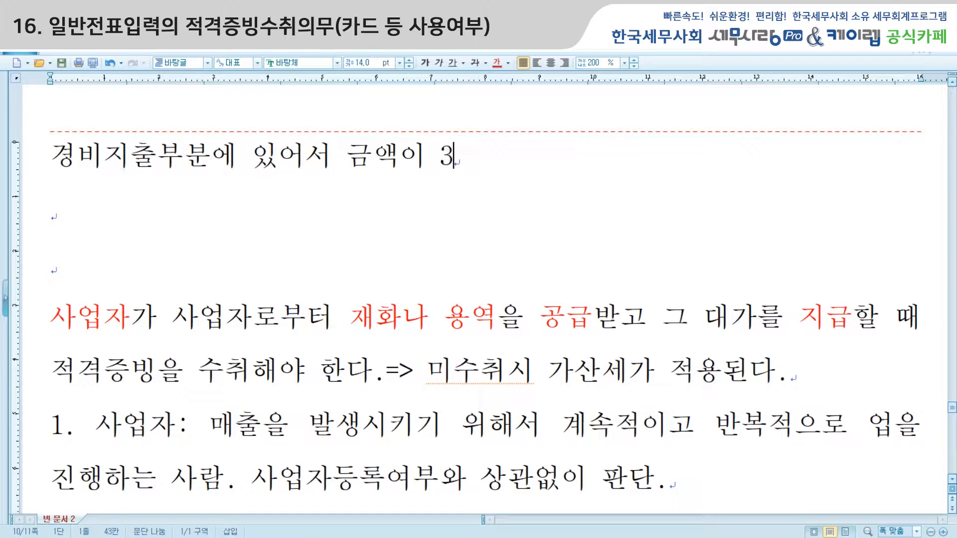
pyautogui.write('만우원초')
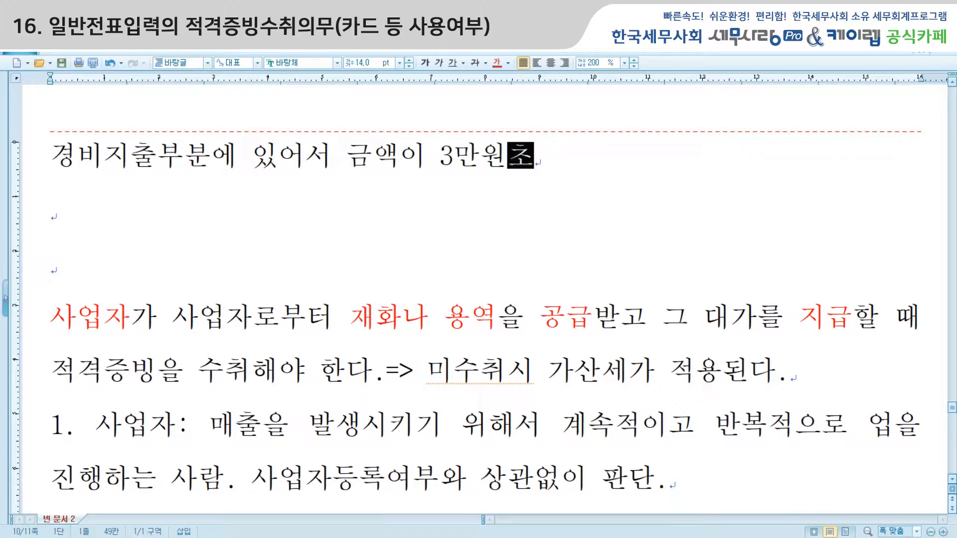
pyautogui.write('과하느는 경운')
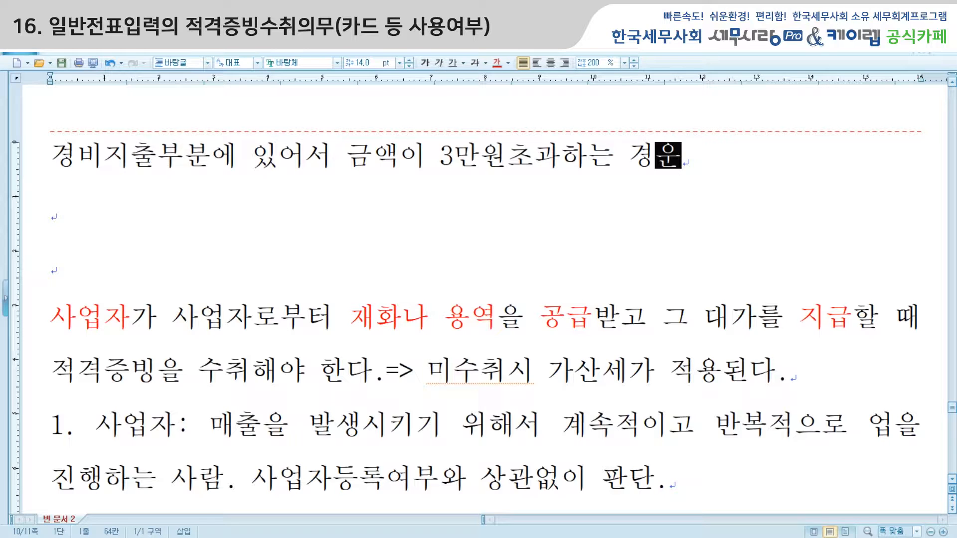
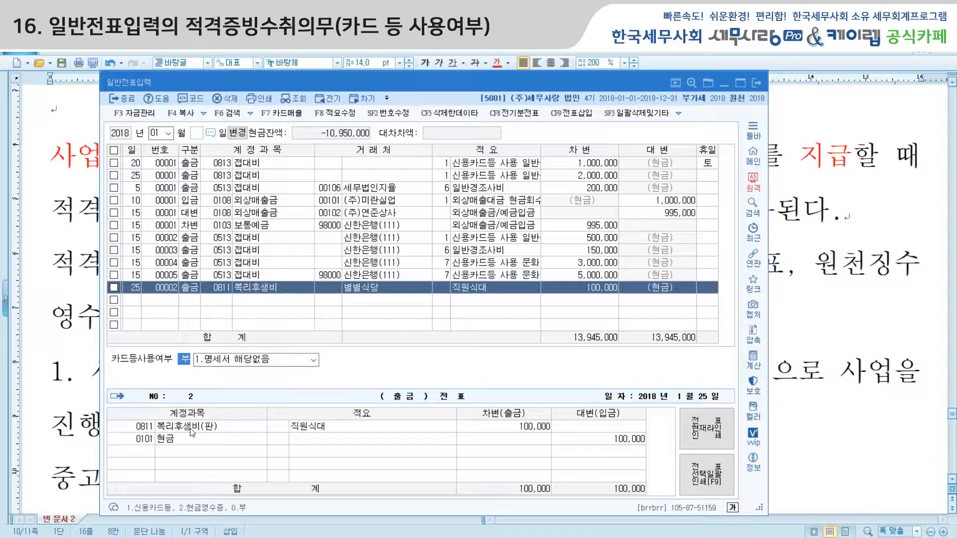
# Start a January 25 cash-payment row with account 0829 사무용품비
pyautogui.press('Down')
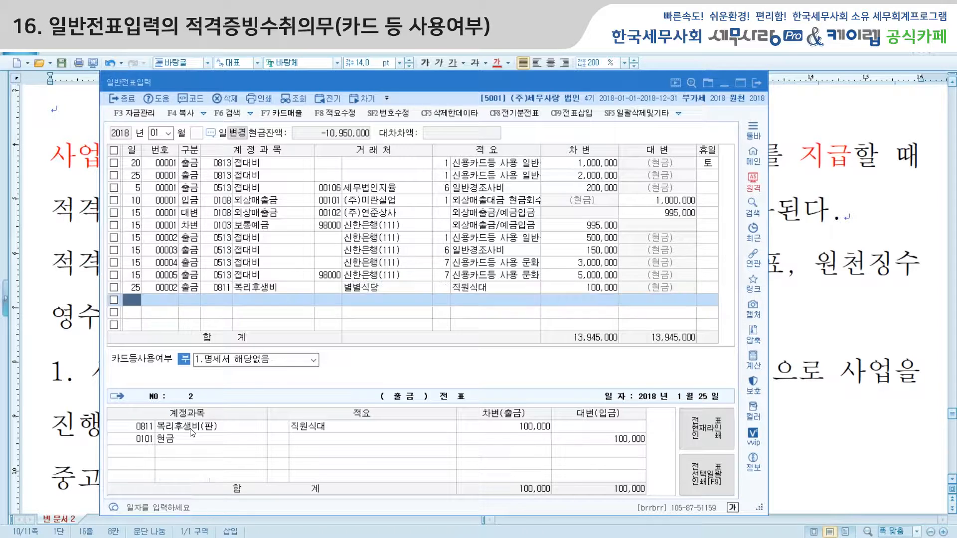
pyautogui.write('25')
pyautogui.press('Return')
pyautogui.write('1')
pyautogui.press('Return')
pyautogui.write('82')
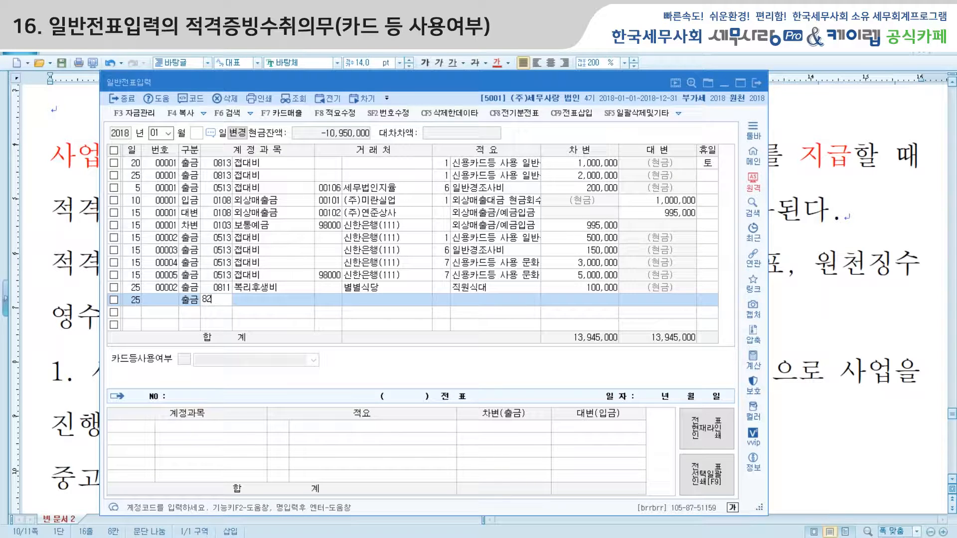
pyautogui.write('사무')
pyautogui.press('Return')
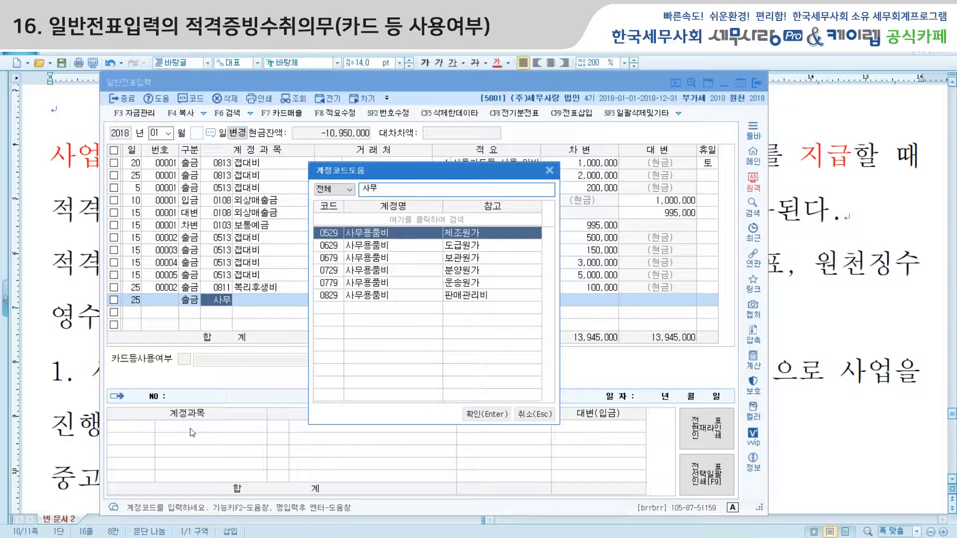
pyautogui.press('Down')
pyautogui.press('Down')
pyautogui.press('Down')
pyautogui.press('Down')
pyautogui.press('Down')
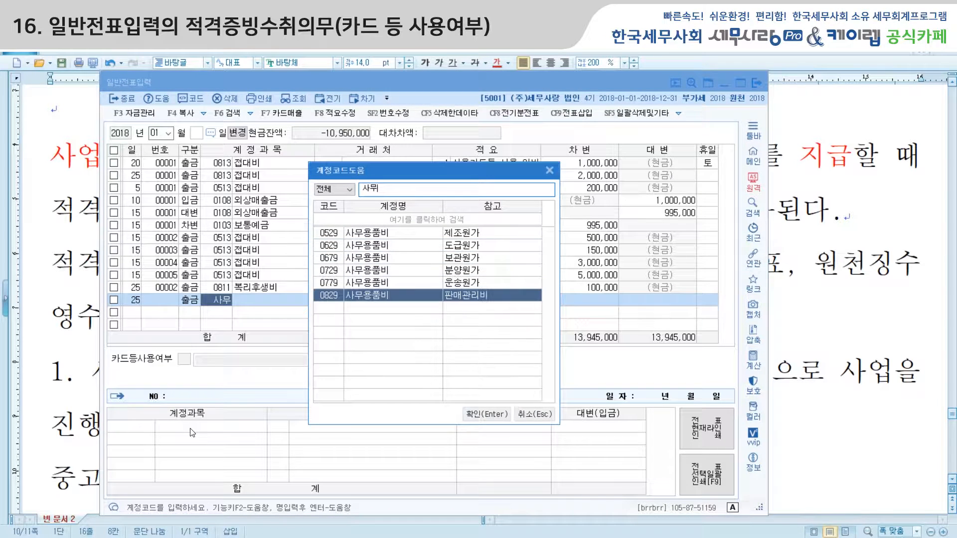
pyautogui.press('Return')
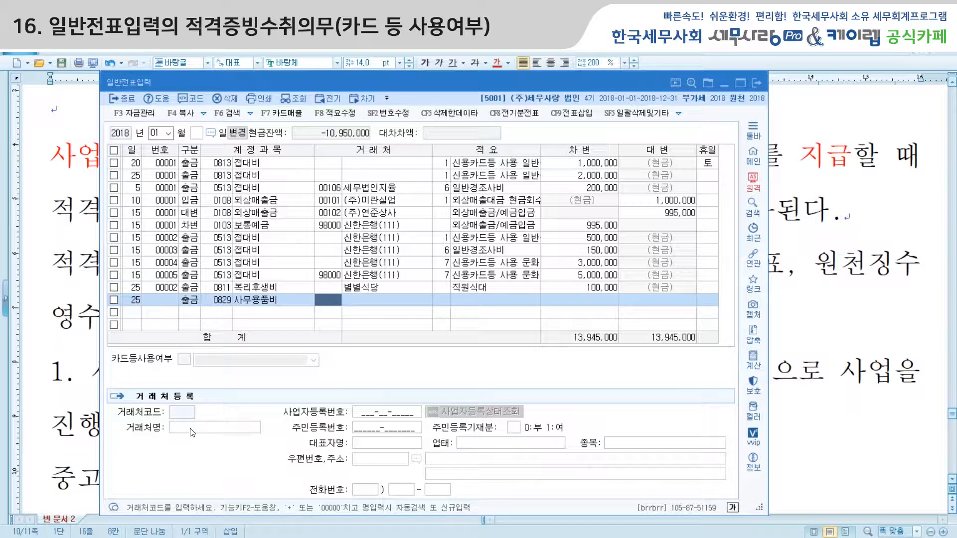
# Enter trading partner 드림디포, description 화일철 and a 150,000 debit
pyautogui.press('Return')
pyautogui.write('드림')
pyautogui.write('디ㅛ')
pyautogui.write('포')
pyautogui.press('Return')
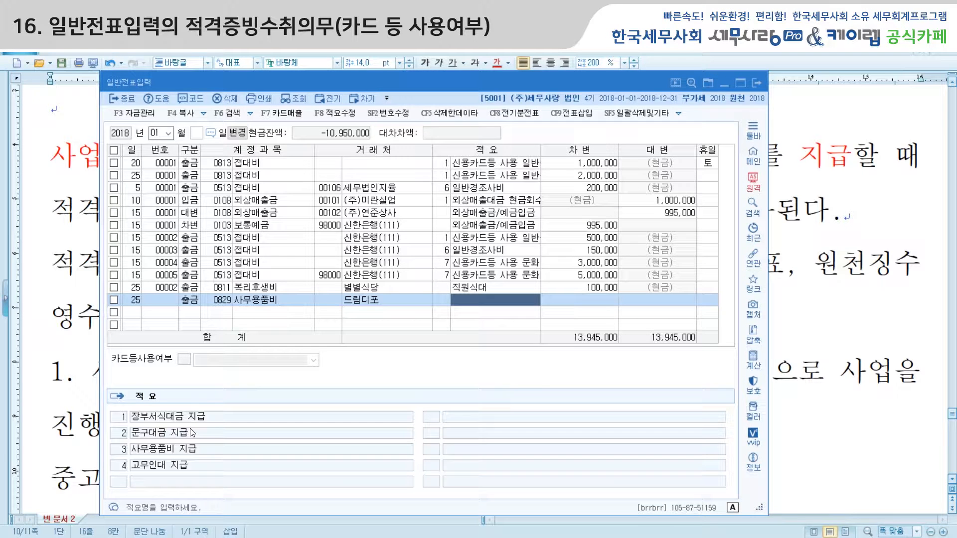
pyautogui.write('화일철')
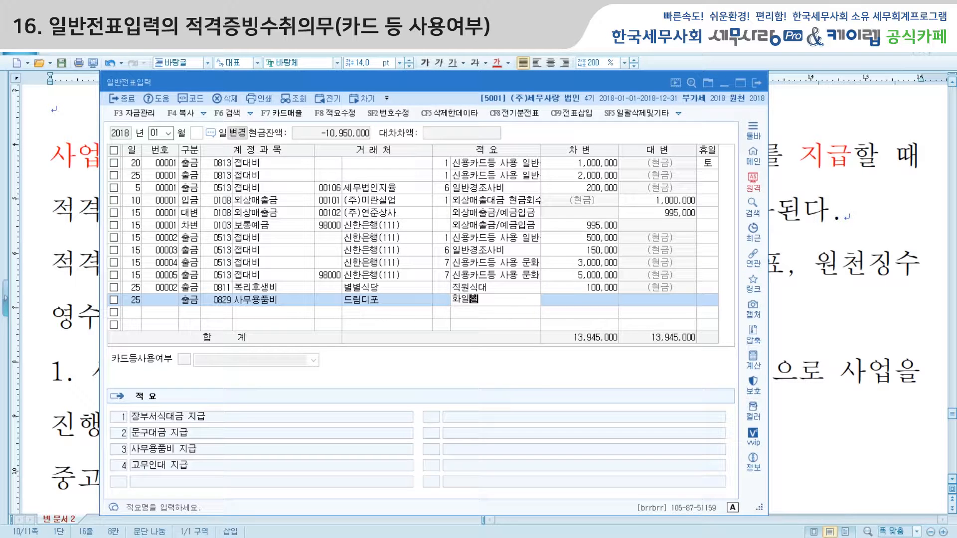
pyautogui.press('Return')
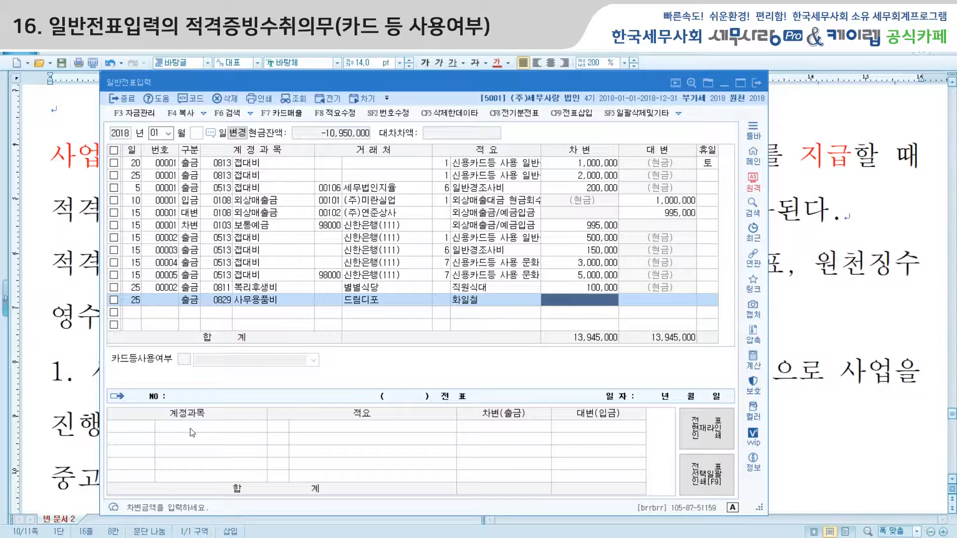
pyautogui.write('1500000')
pyautogui.press('Return')
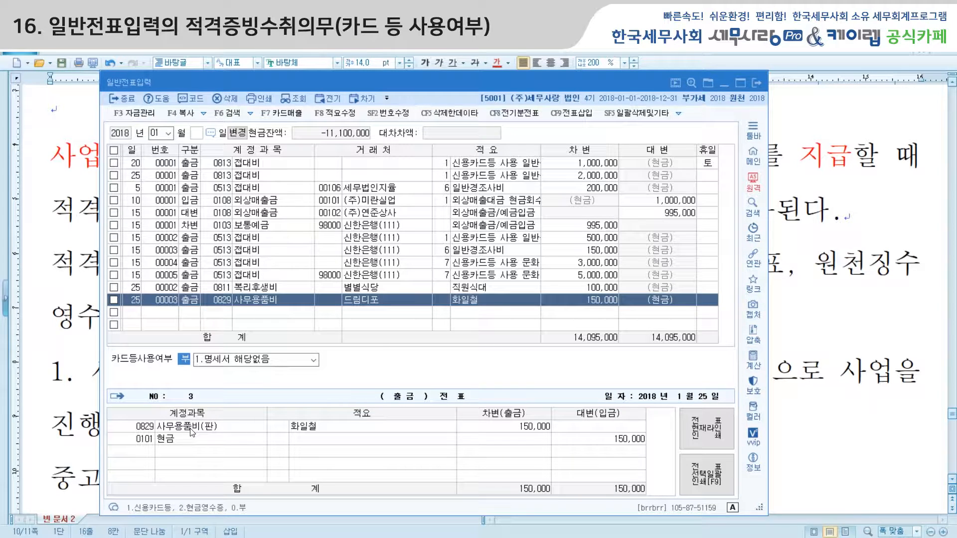
pyautogui.press('Return')
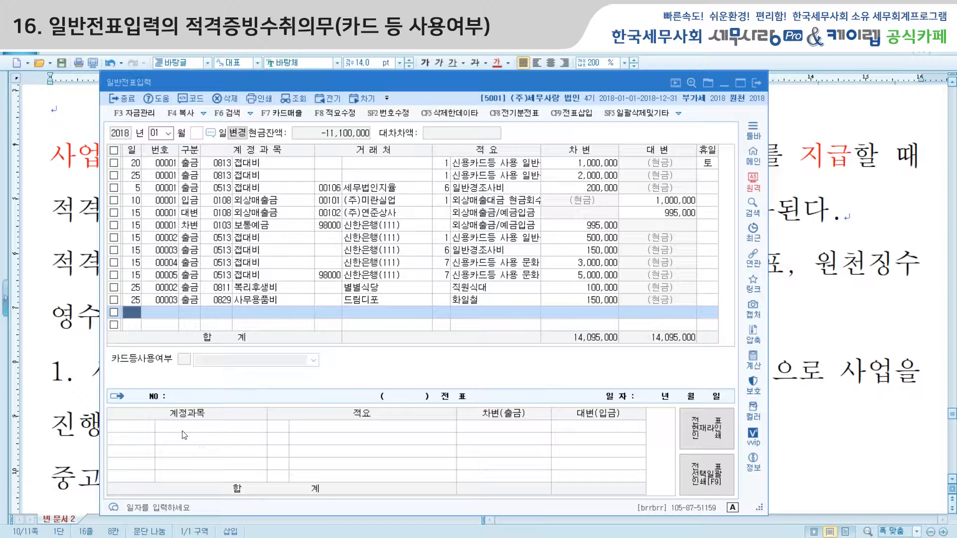
# Review the 드림디포 entry through its card-usage setting and move to a new row
pyautogui.click(166, 305)
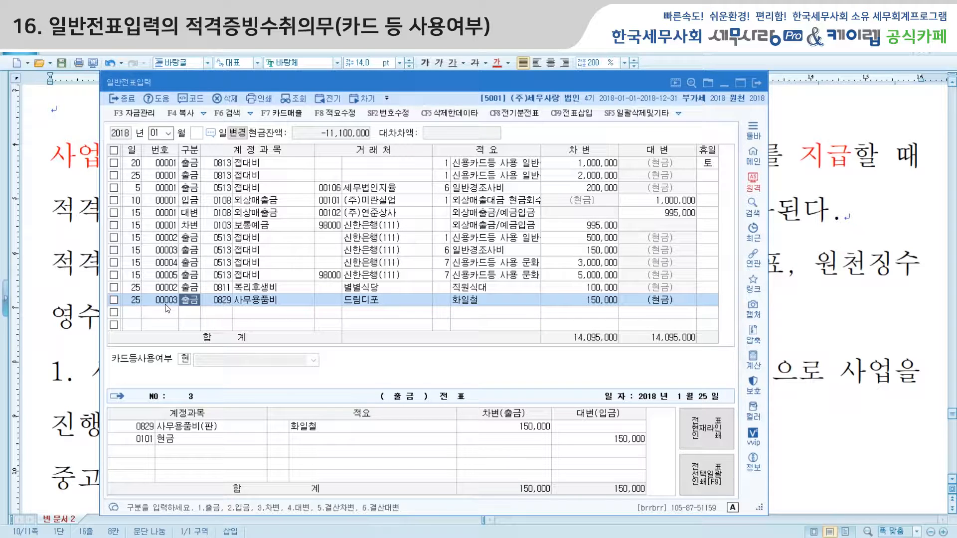
pyautogui.press('Return')
pyautogui.press('Return')
pyautogui.press('Return')
pyautogui.press('Return')
pyautogui.press('Return')
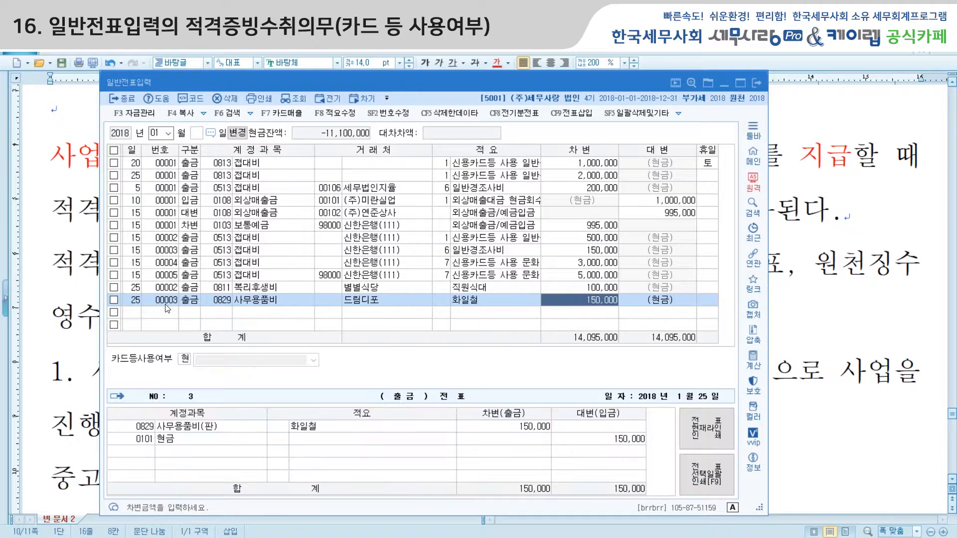
pyautogui.press('Return')
# Start a January 26 cash-payment row with account 0830 소모품비
pyautogui.write('26')
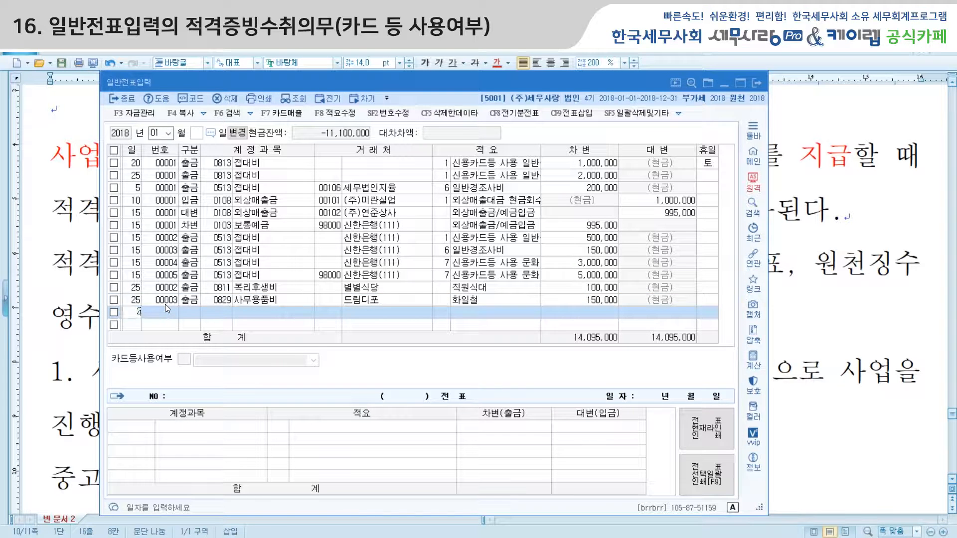
pyautogui.press('Return')
pyautogui.write('1')
pyautogui.press('Return')
pyautogui.write('소모품')
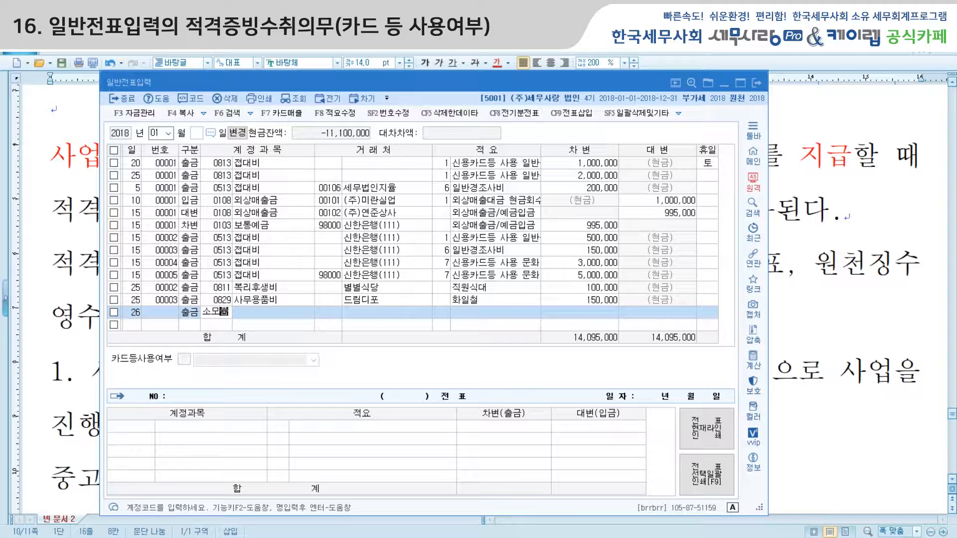
pyautogui.press('Return')
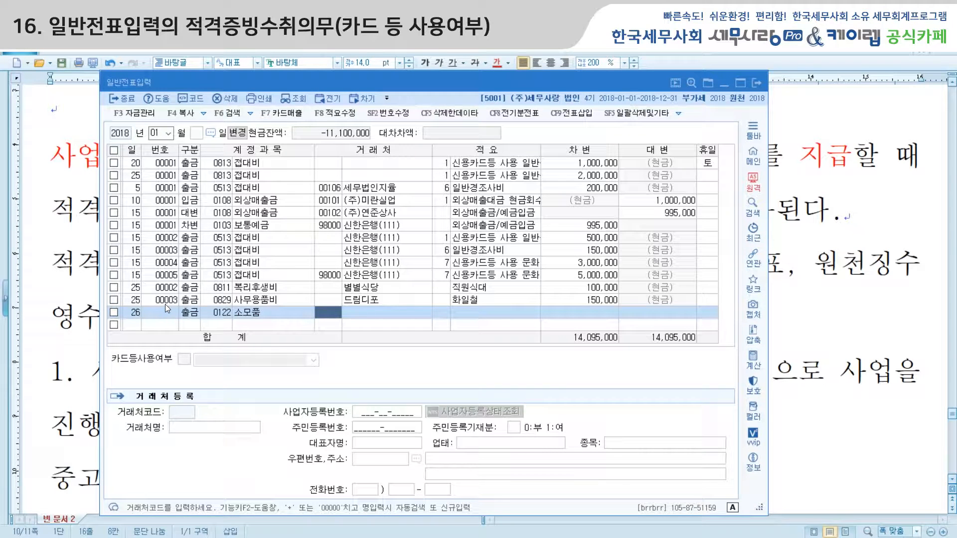
pyautogui.press('Left')
pyautogui.press('Left')
pyautogui.press('Right')
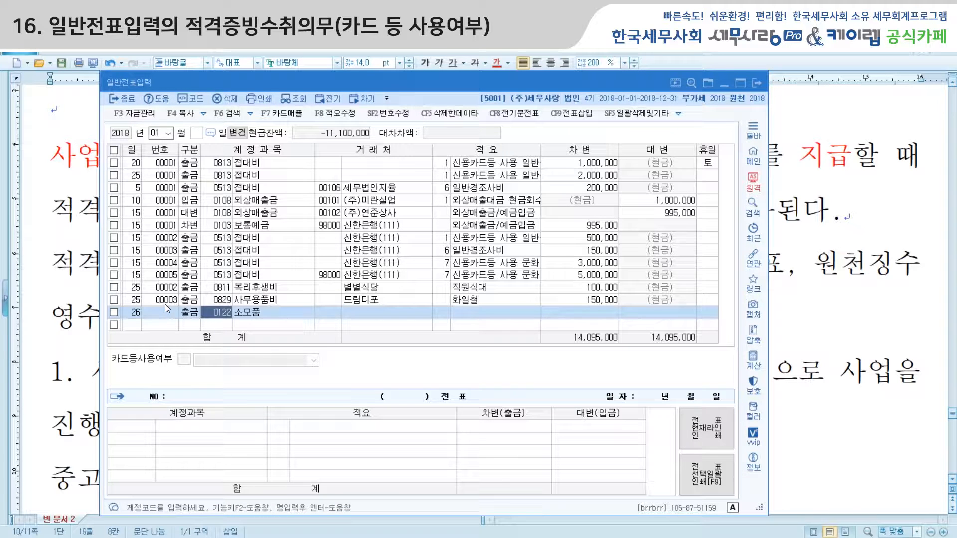
pyautogui.write('소모')
pyautogui.press('Return')
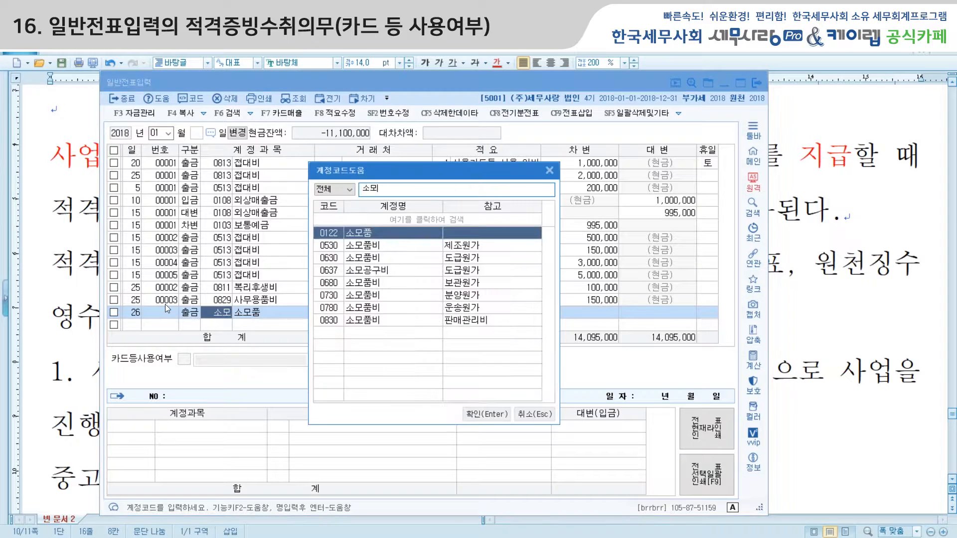
pyautogui.press('Down')
pyautogui.press('Down')
pyautogui.press('Down')
pyautogui.press('Down')
pyautogui.press('Down')
pyautogui.press('Down')
pyautogui.press('Down')
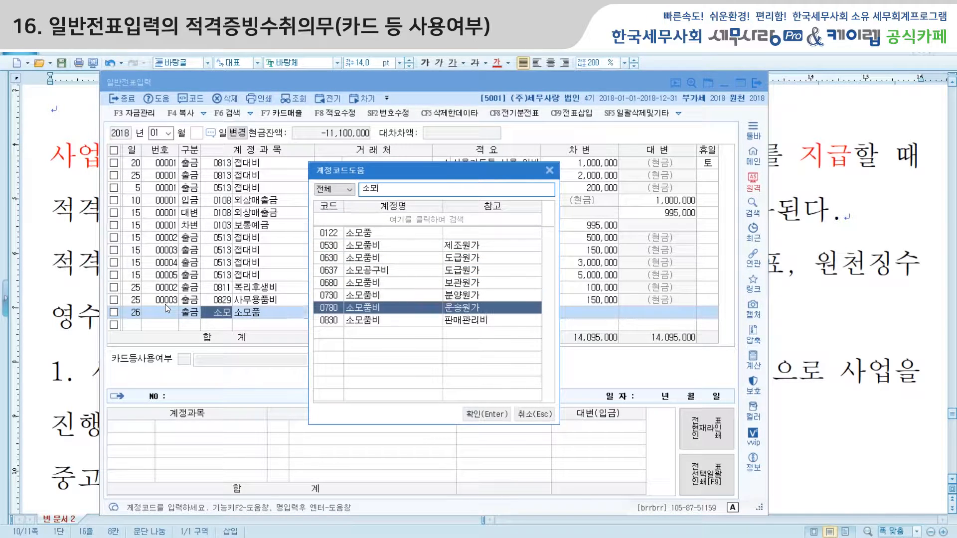
pyautogui.press('Return')
# Enter trading partner 철물점, description 망치등 and a 50,000 debit
pyautogui.write('ㅊ철물점')
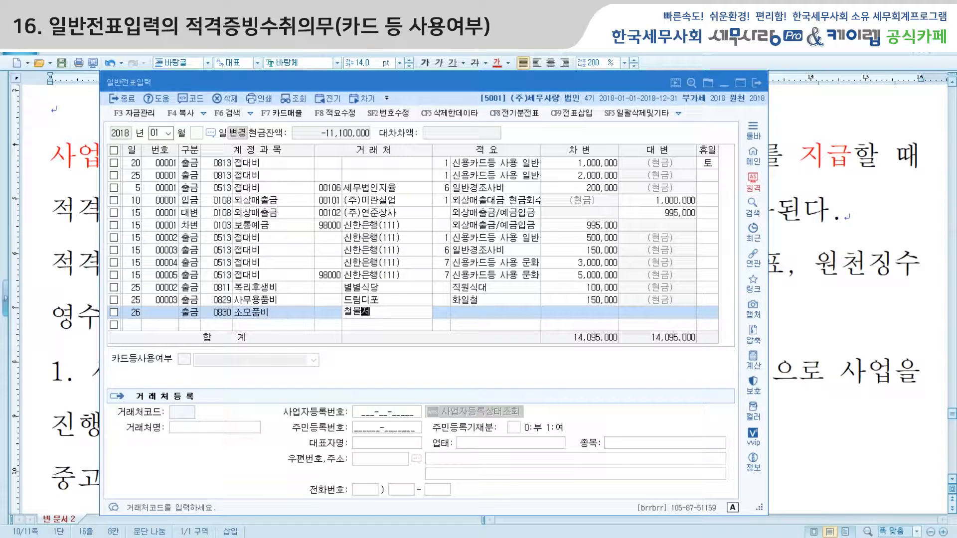
pyautogui.press('Return')
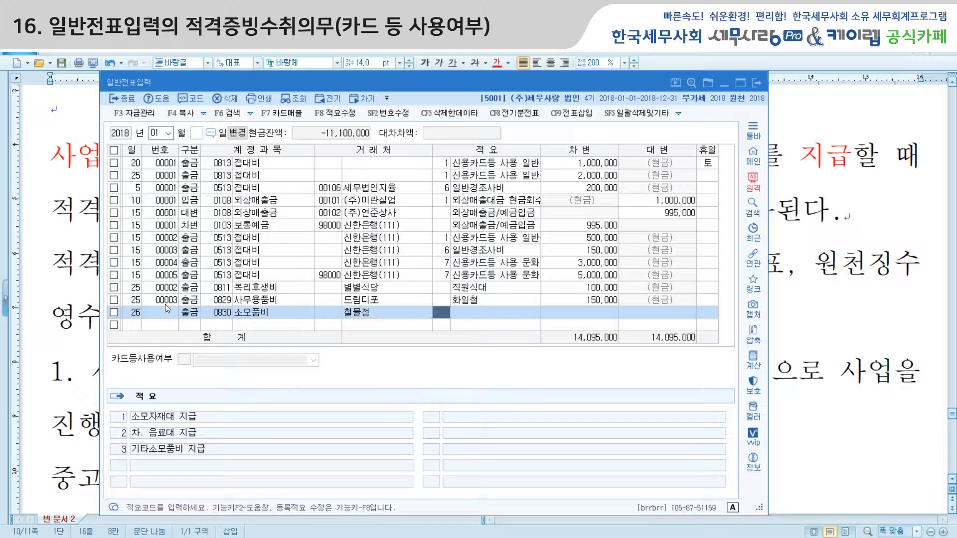
pyautogui.press('Return')
pyautogui.write('말')
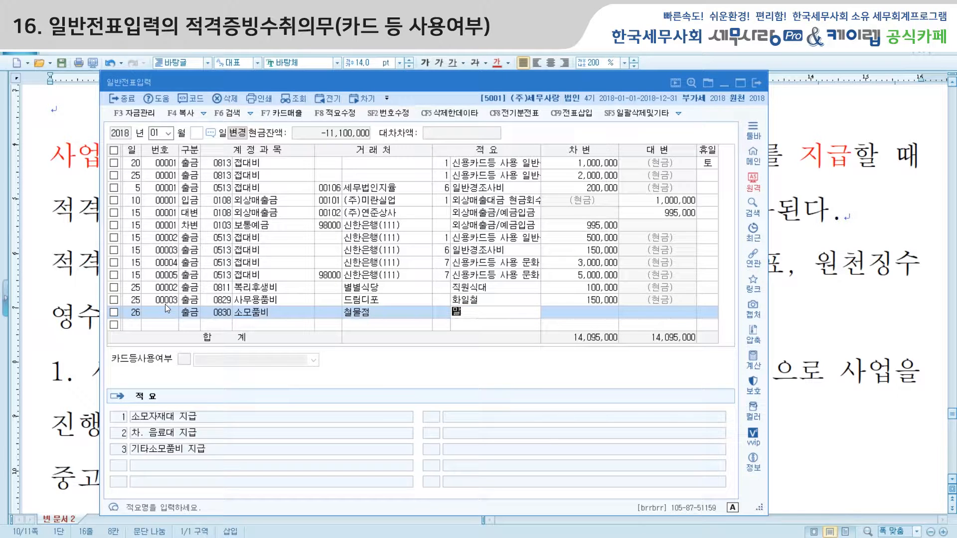
pyautogui.write('치등')
pyautogui.press('Return')
pyautogui.write('500000')
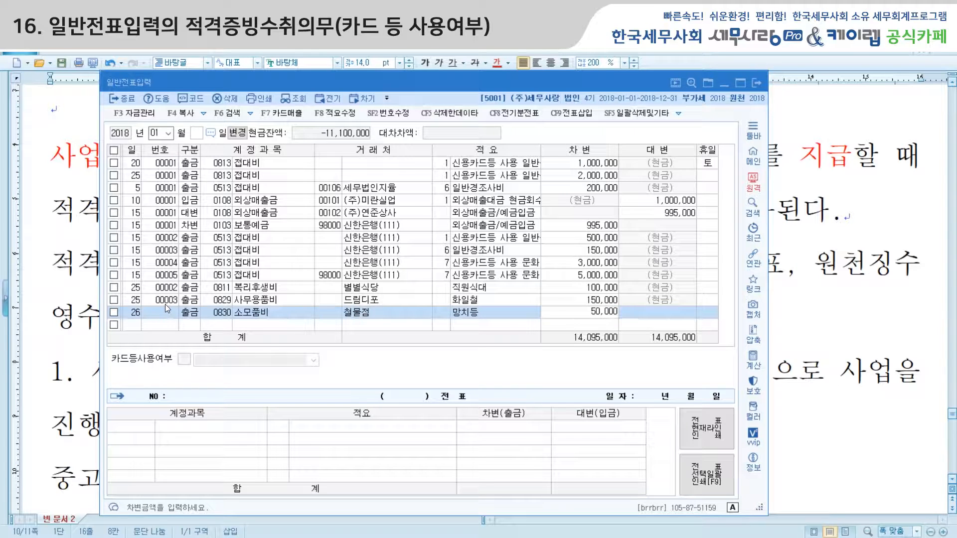
pyautogui.press('Return')
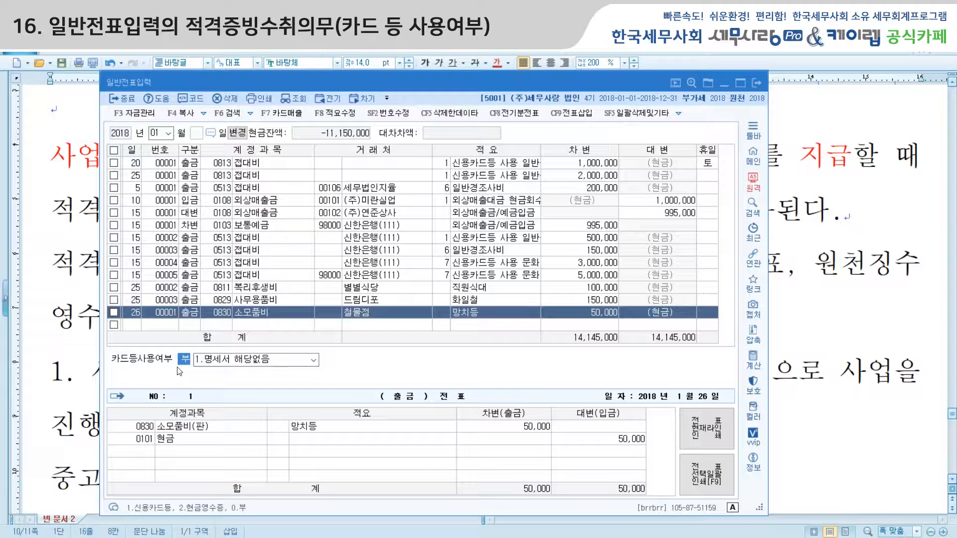
# Show the four 카드등사용여부 options for the 철물점 voucher, then return to the lecture note
pyautogui.press('Return')
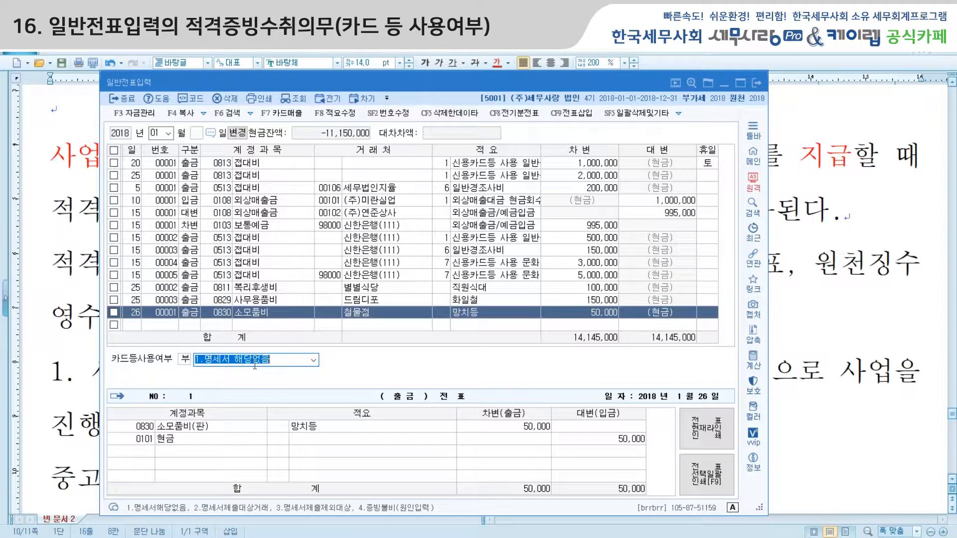
pyautogui.click(315, 365)
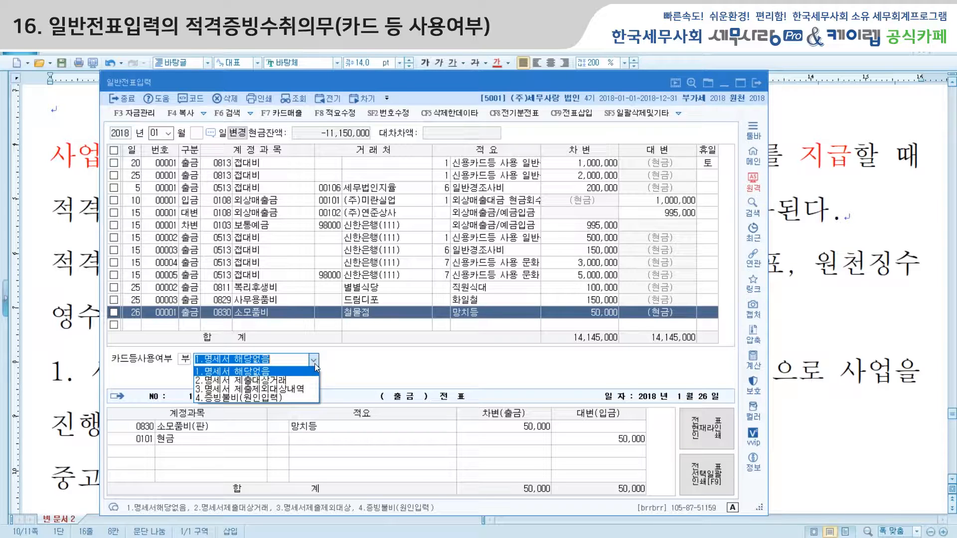
pyautogui.click(59, 395)
# Add a note defining 명세서 해당없음 as cases failing the three 적격증빙 conditions
pyautogui.scroll(-5, 90, 389)
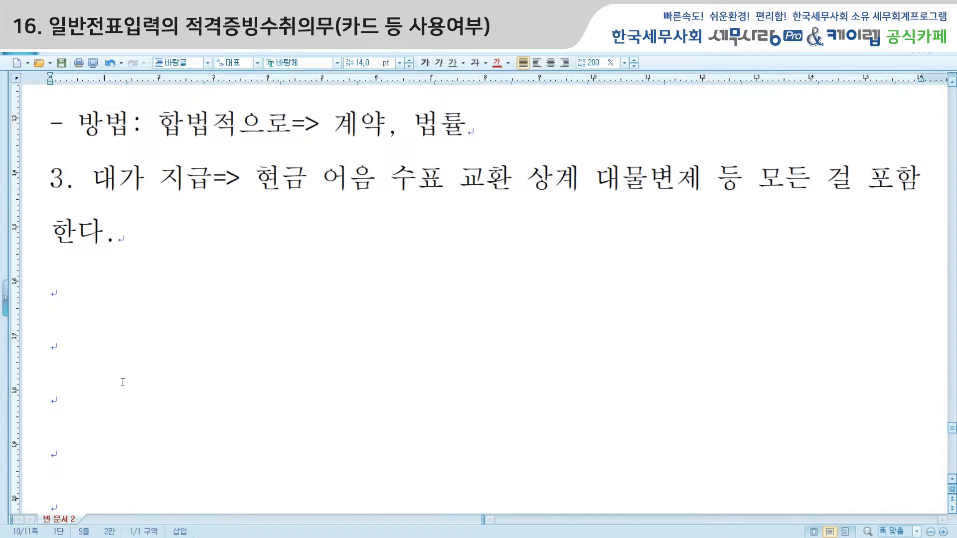
pyautogui.click(84, 356)
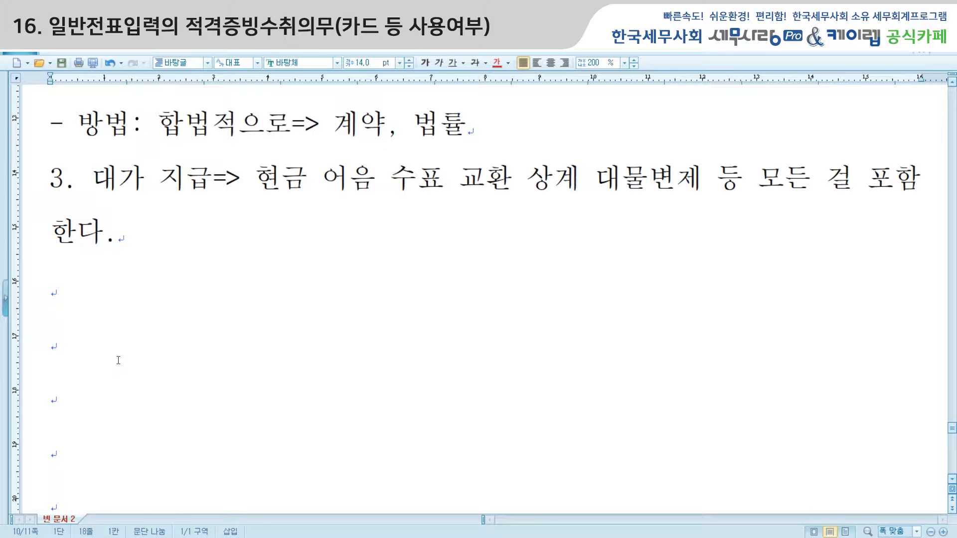
pyautogui.scroll(-1, 116, 355)
pyautogui.write('명세서')
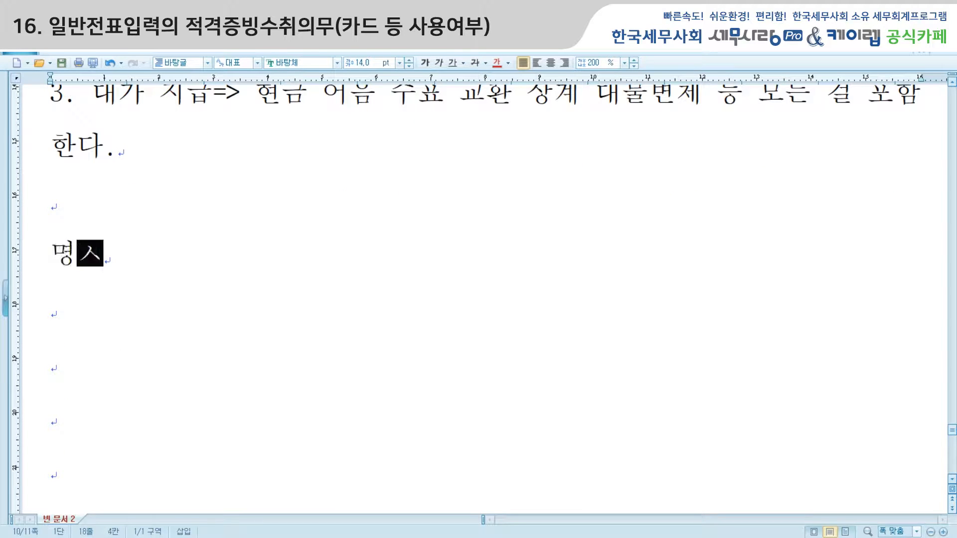
pyautogui.write(' 해당')
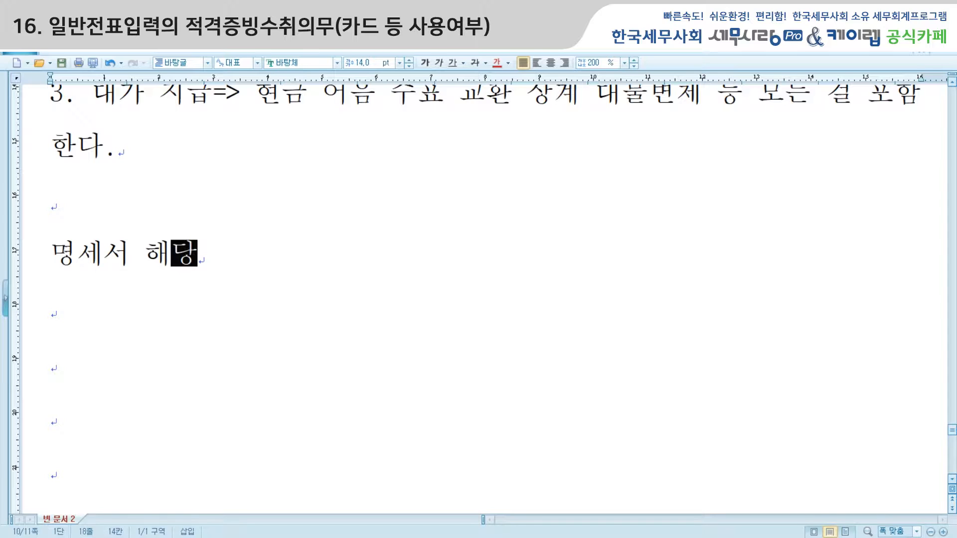
pyautogui.write('없으ㅁ: ')
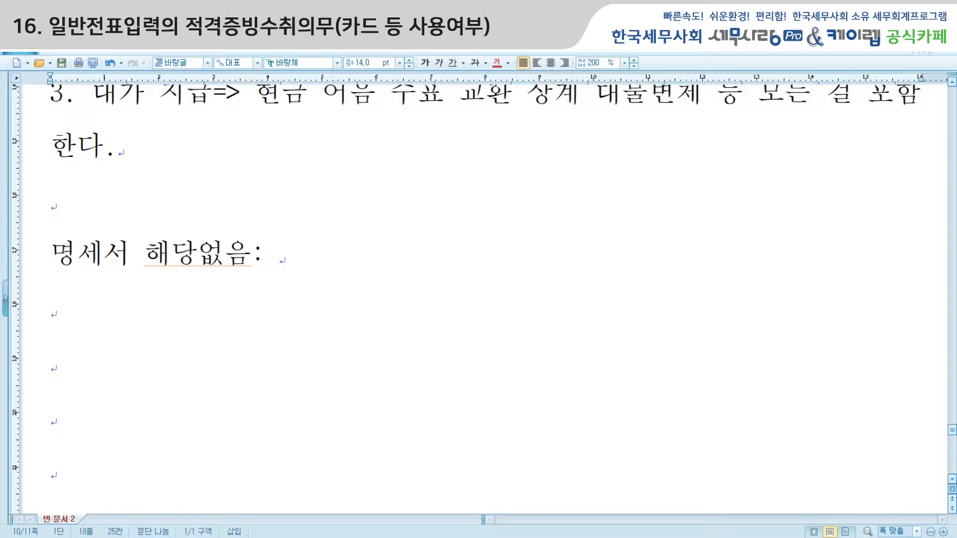
pyautogui.write('ㅈㅓㄱㄱㅕㄱㅈㅡㅇㅂ')
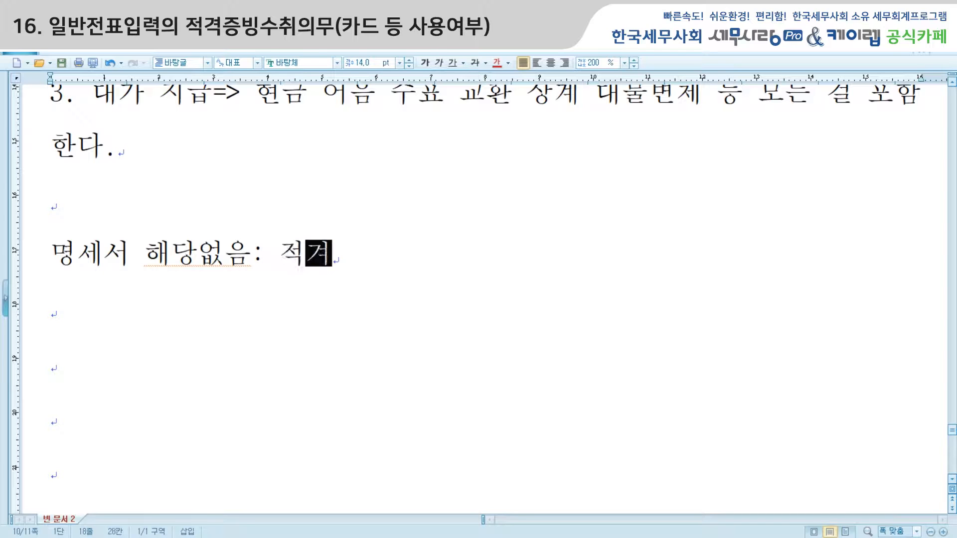
pyautogui.write('ㅣㅇㅅㅜㅣㅊㅜㅣ')
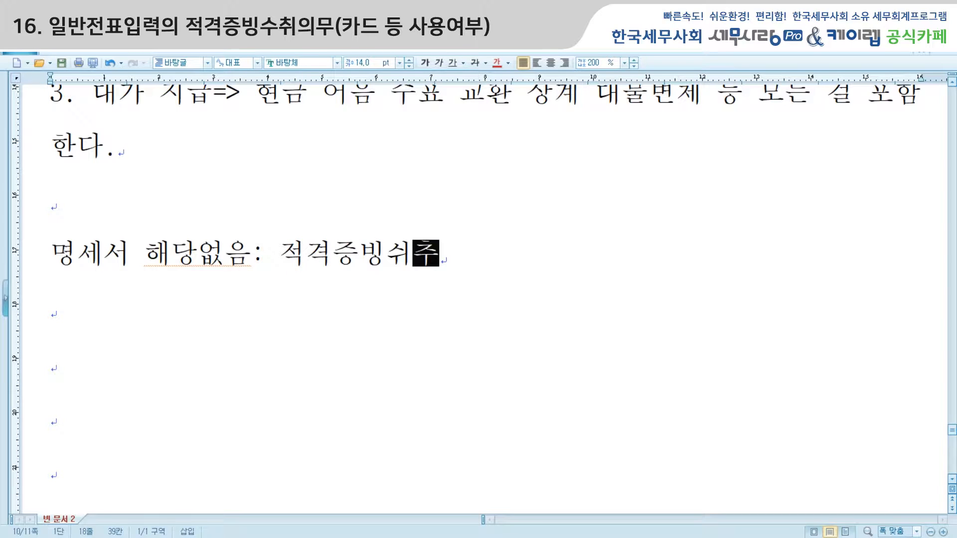
pyautogui.press('BackSpace')
pyautogui.press('BackSpace')
pyautogui.press('BackSpace')
pyautogui.press('BackSpace')
pyautogui.write('ㅅㅜㅊㅜㅣㅇㅛㄱㅓㄴ')
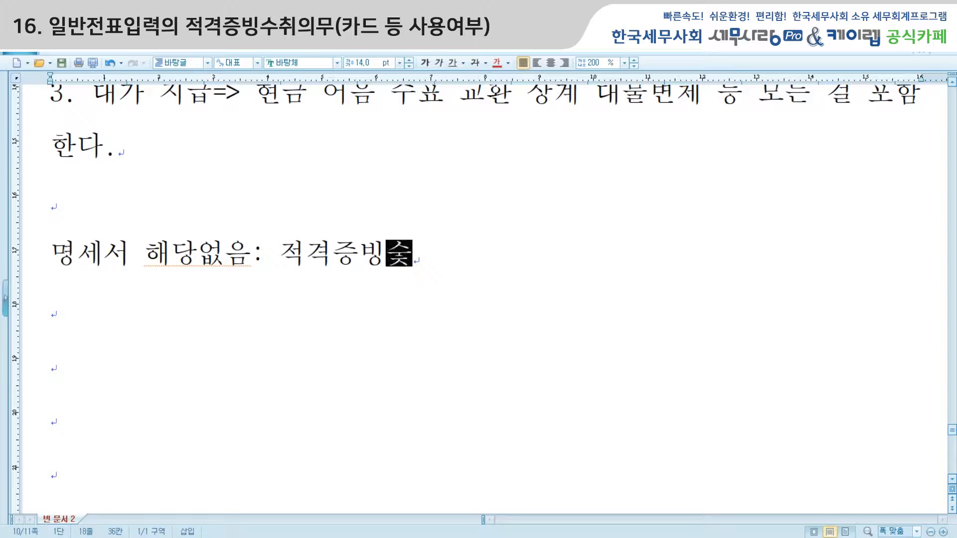
pyautogui.write('ㄷㅐㅅㅏ')
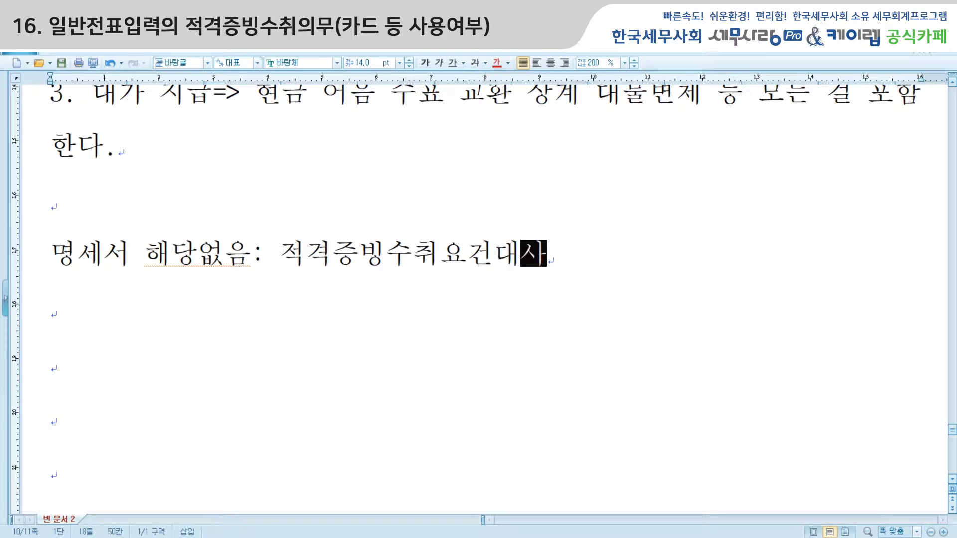
pyautogui.press('BackSpace')
pyautogui.press('BackSpace')
pyautogui.press('BackSpace')
pyautogui.press('BackSpace')
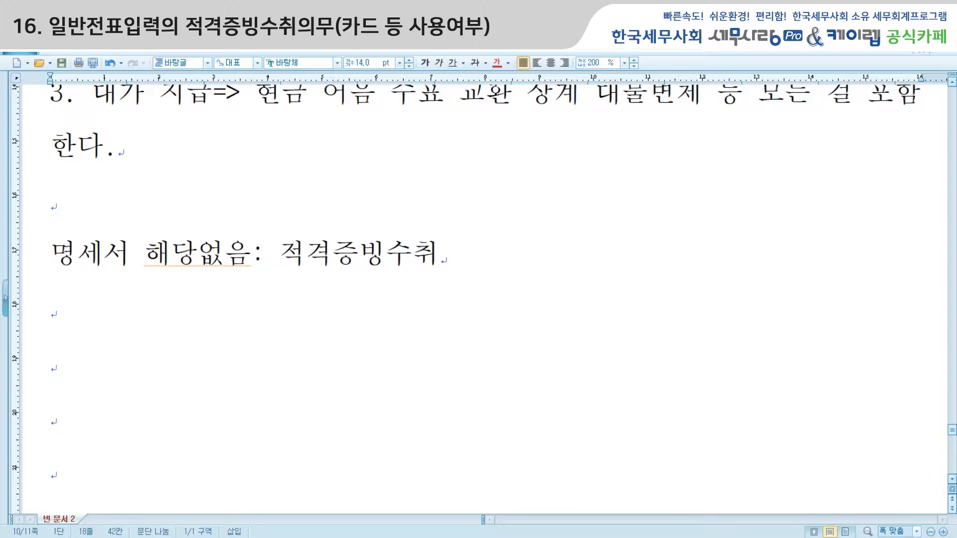
pyautogui.write('ㄷㅐㅅㅏㅇㄱㅓㄹㅐㄱㅏ ㅇㅏㄴㅣ')
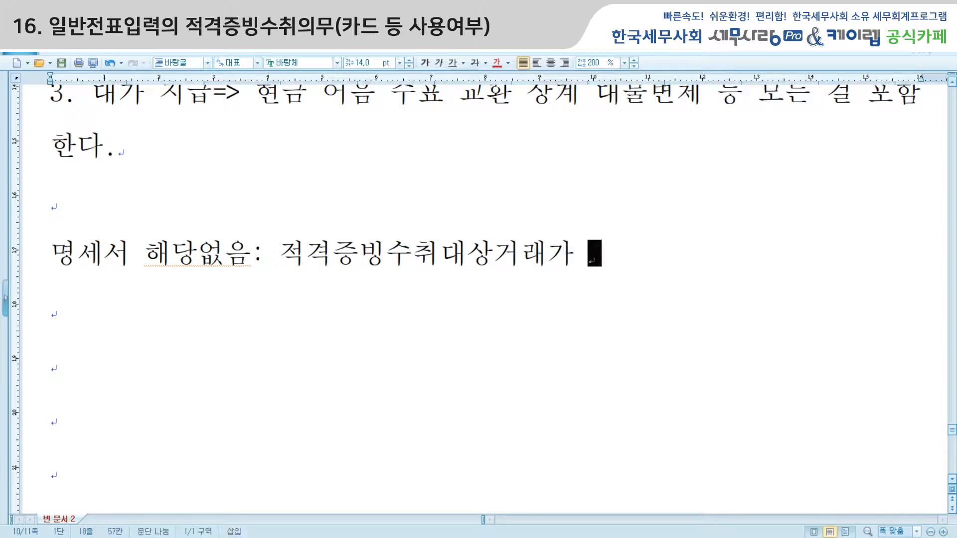
pyautogui.write('ㄴ ㄱㅕㅇㅇㅜ ')
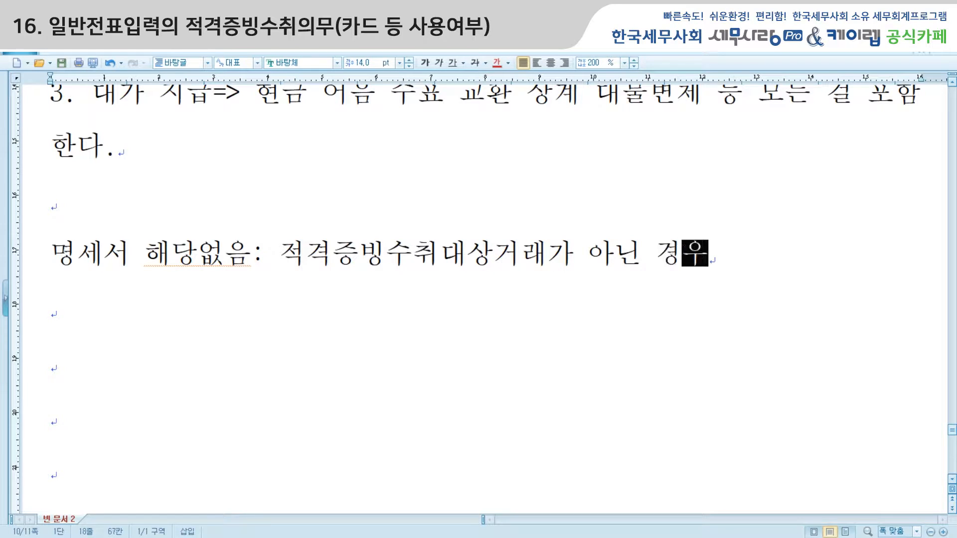
pyautogui.write('3')
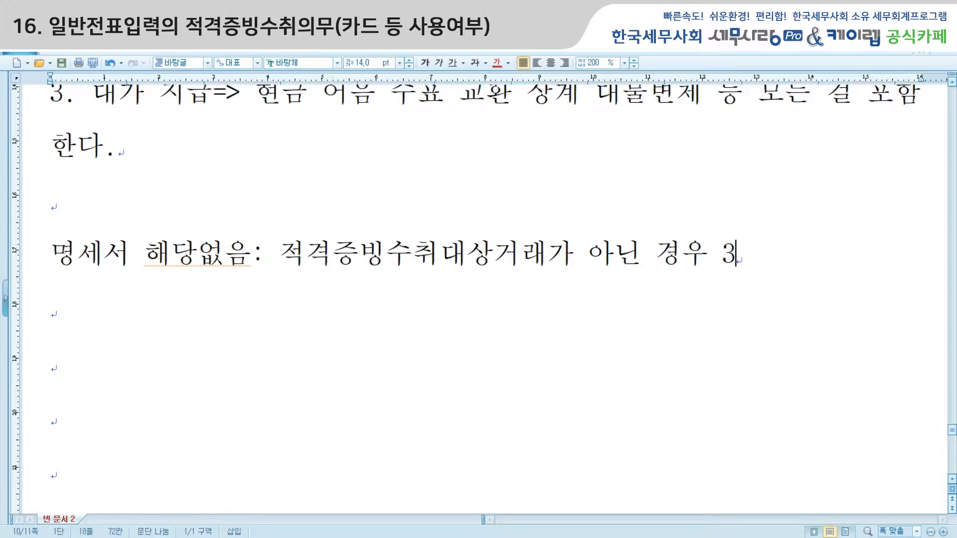
pyautogui.write('ㅈㅗㄱㅓㄴㅇㅡㄹ ㅊㅜㅇㅈㅗㄱㅎㅏㅅ')
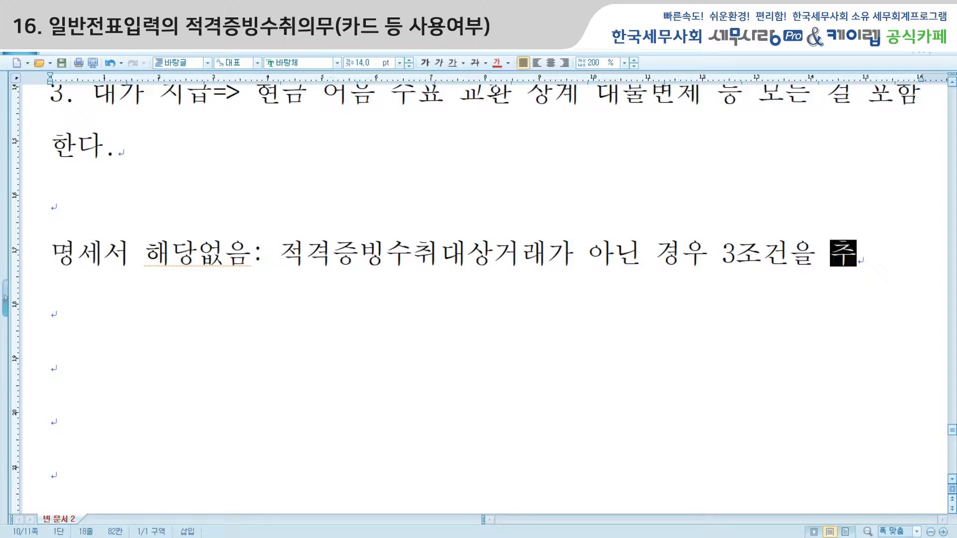
pyautogui.press('BackSpace')
pyautogui.write('ㅈㅣ')
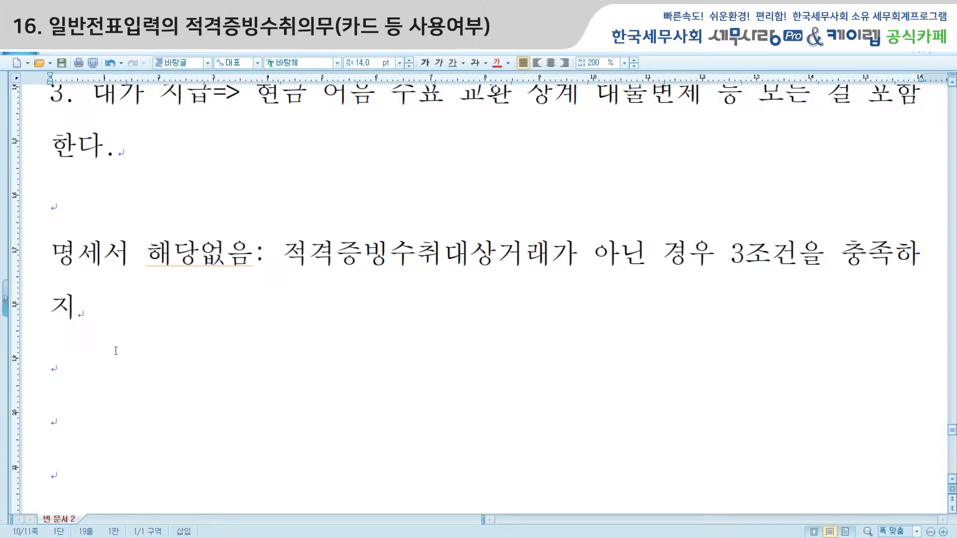
pyautogui.write(' ㅁㅗㅅㅎㅏㄴ ㄱㅕㅇㅇㅜ')
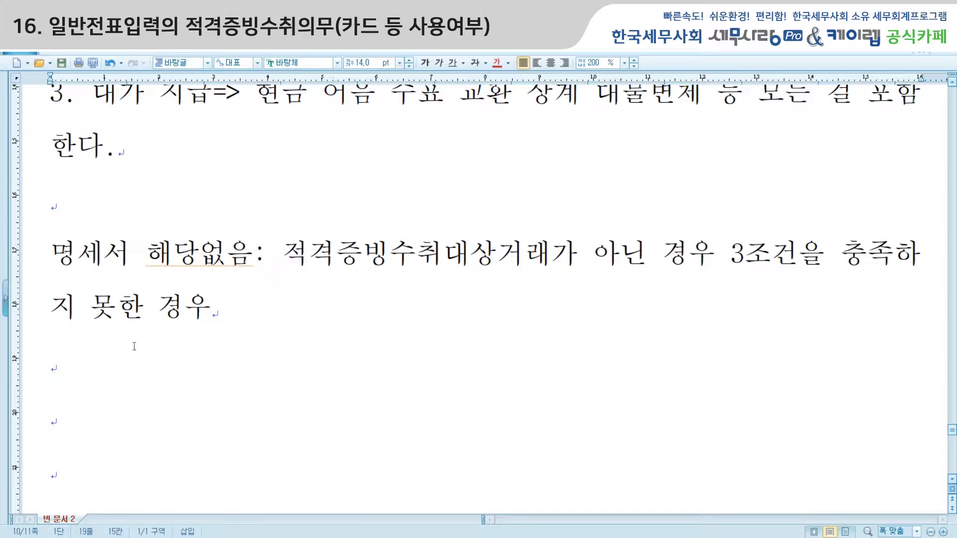
# Highlight the note's headings 1. 사업자 through 3. 대가 지급, then return to 일반전표입력
pyautogui.scroll(1, 479, 300)
pyautogui.scroll(5, 120, 215)
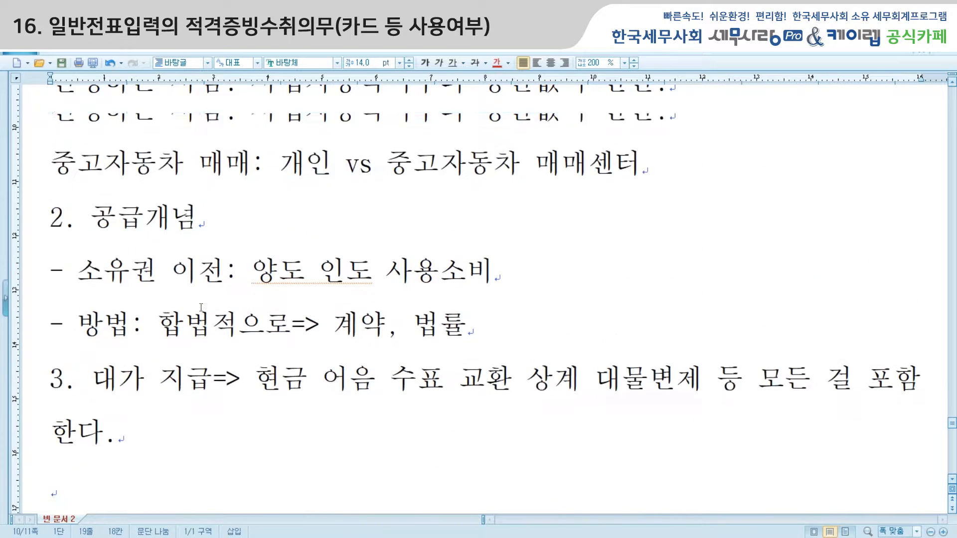
pyautogui.moveTo(51, 115); pyautogui.dragTo(172, 115)
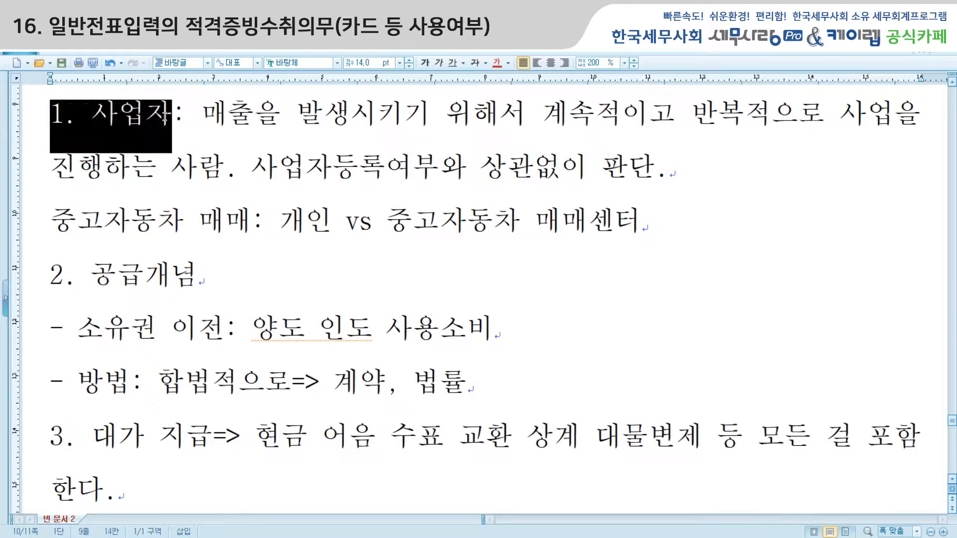
pyautogui.moveTo(46, 274); pyautogui.dragTo(199, 277)
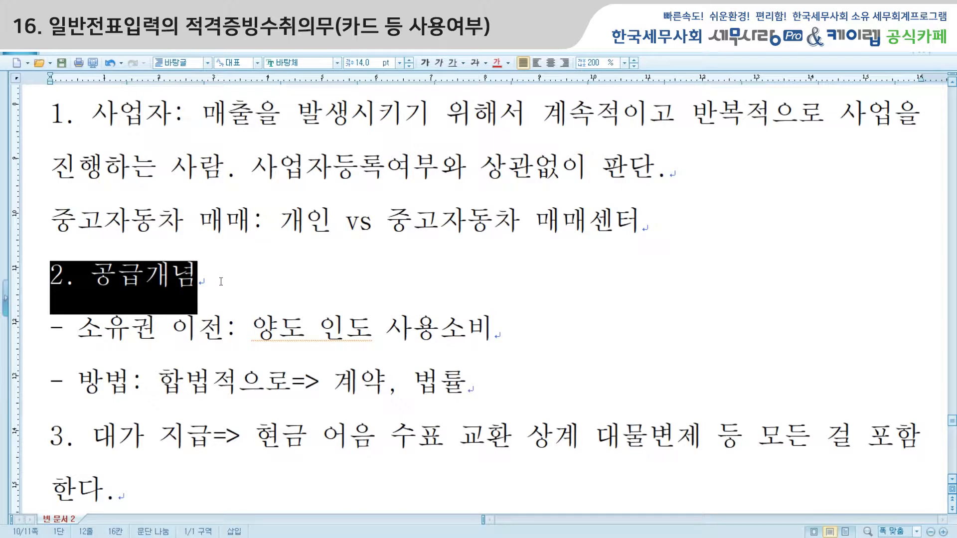
pyautogui.scroll(-2, 166, 312)
pyautogui.moveTo(50, 355); pyautogui.dragTo(217, 345)
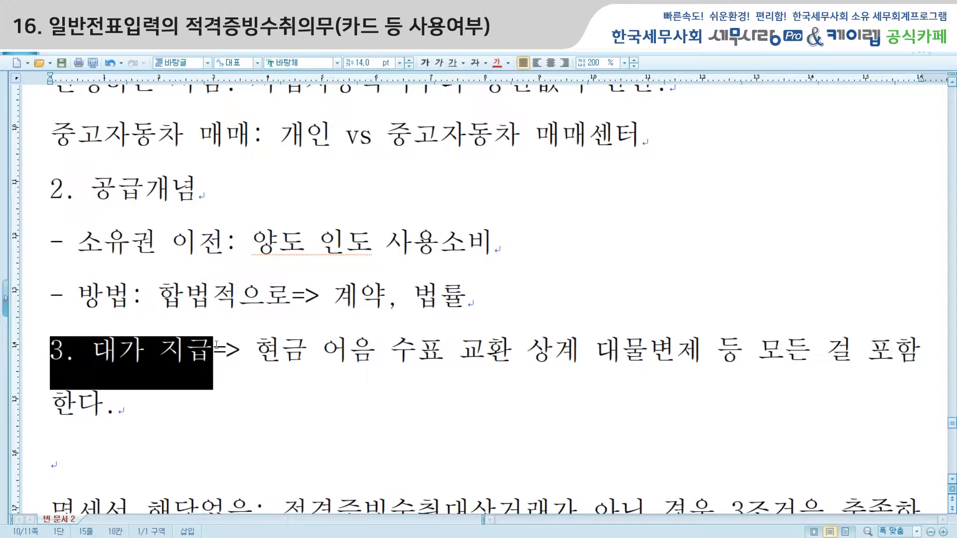
pyautogui.scroll(-6, 303, 343)
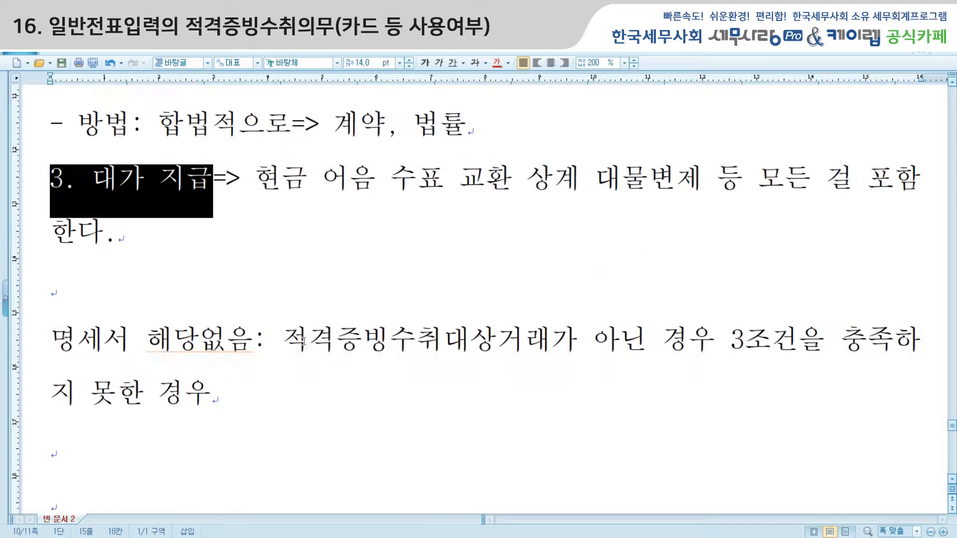
pyautogui.click(246, 326)
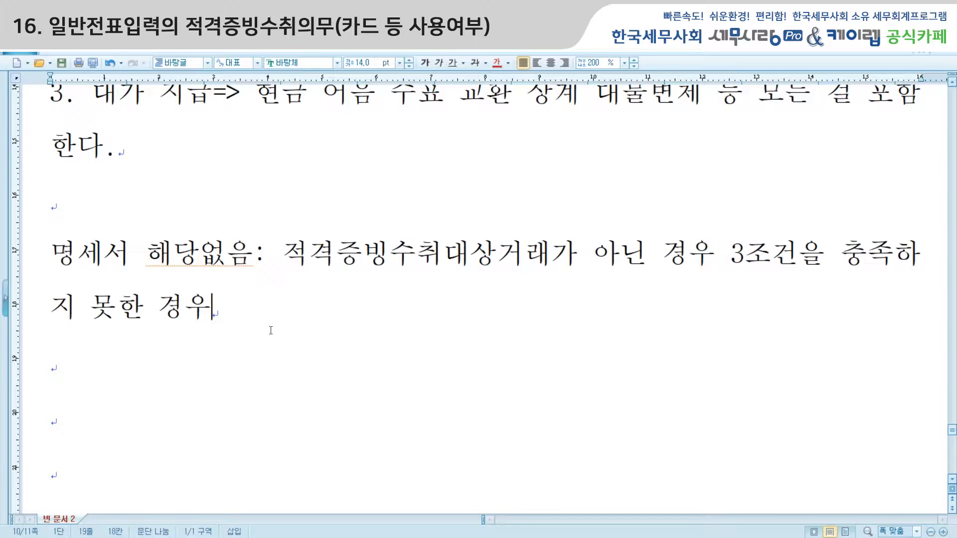
pyautogui.click(381, 537)
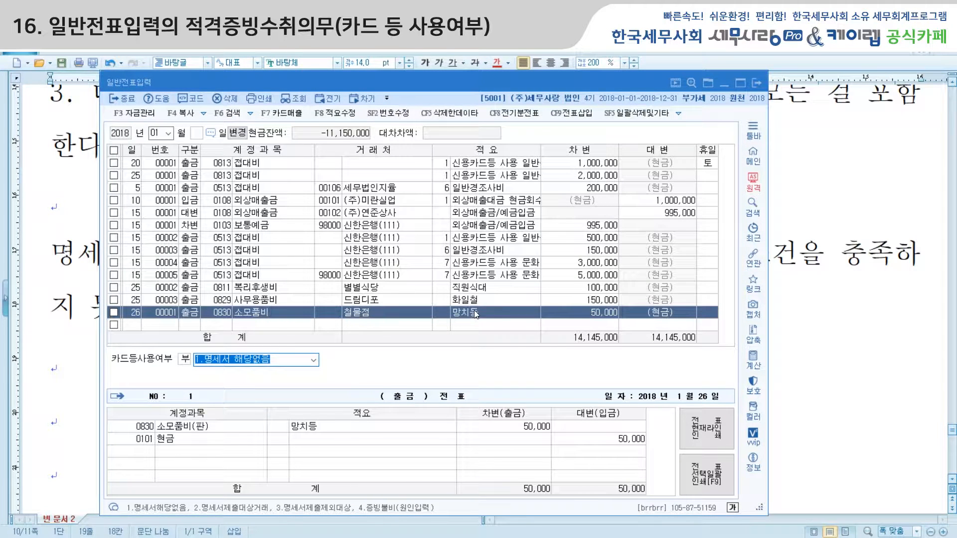
# Look up the customer name on the Jan 26 소모품비 voucher and begin registering a new customer
pyautogui.click(364, 318)
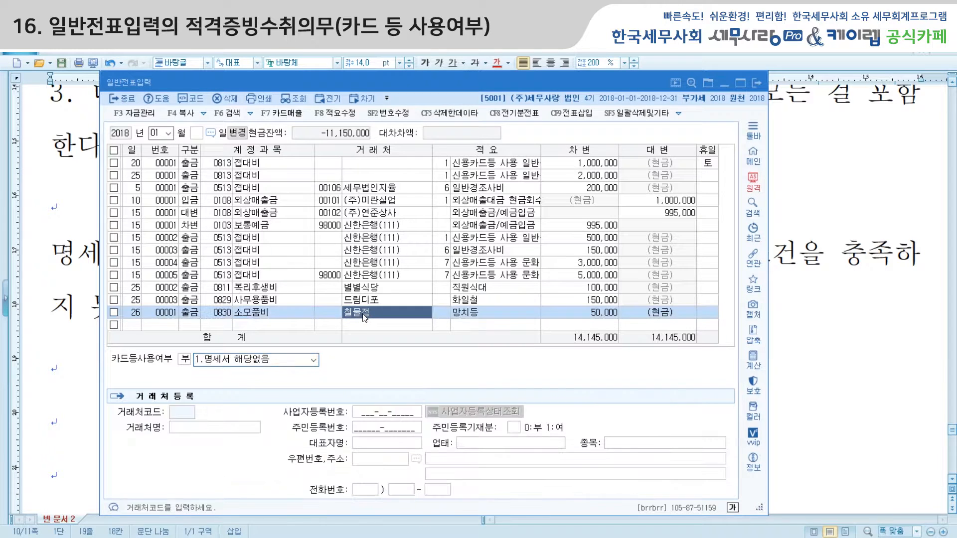
pyautogui.click(331, 317)
pyautogui.press('+')
pyautogui.write('홍ㄱ')
pyautogui.write('동')
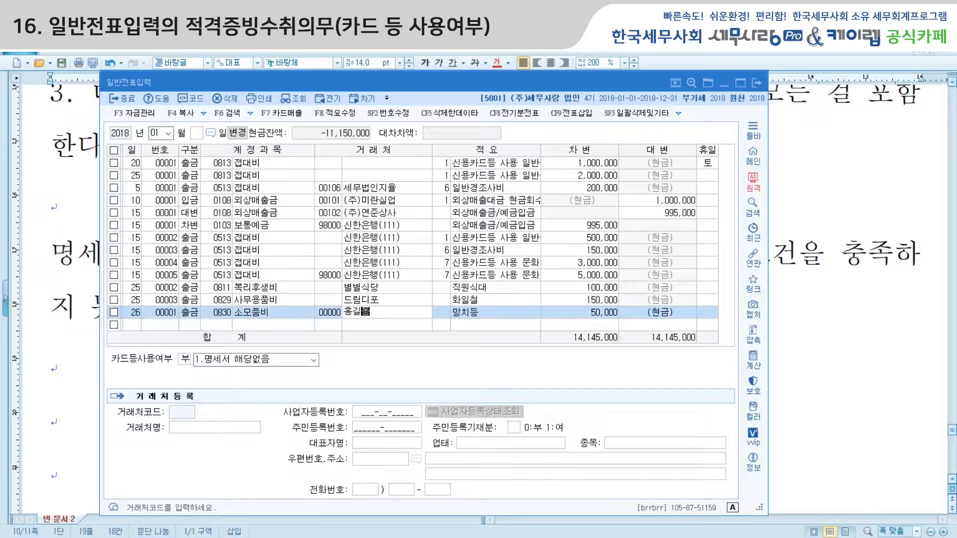
pyautogui.press('Return')
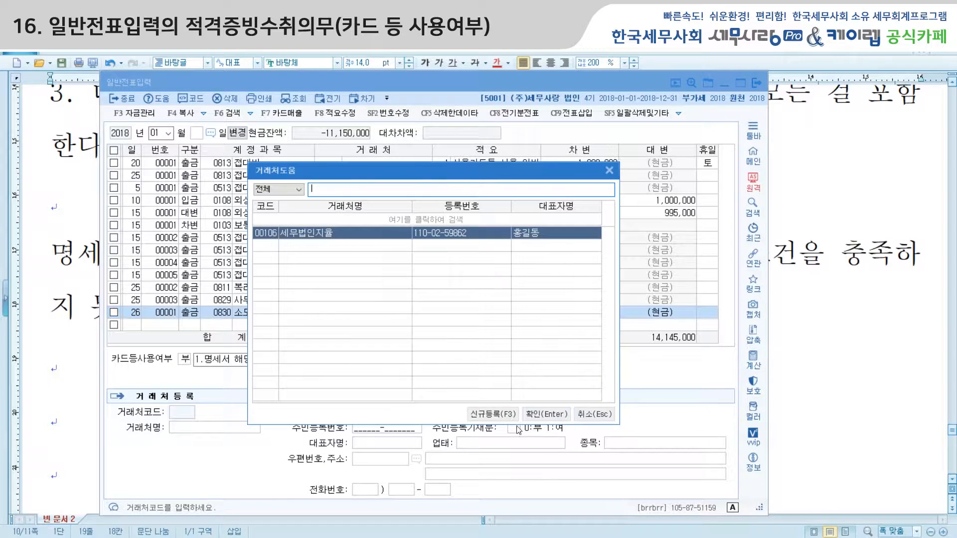
pyautogui.click(500, 415)
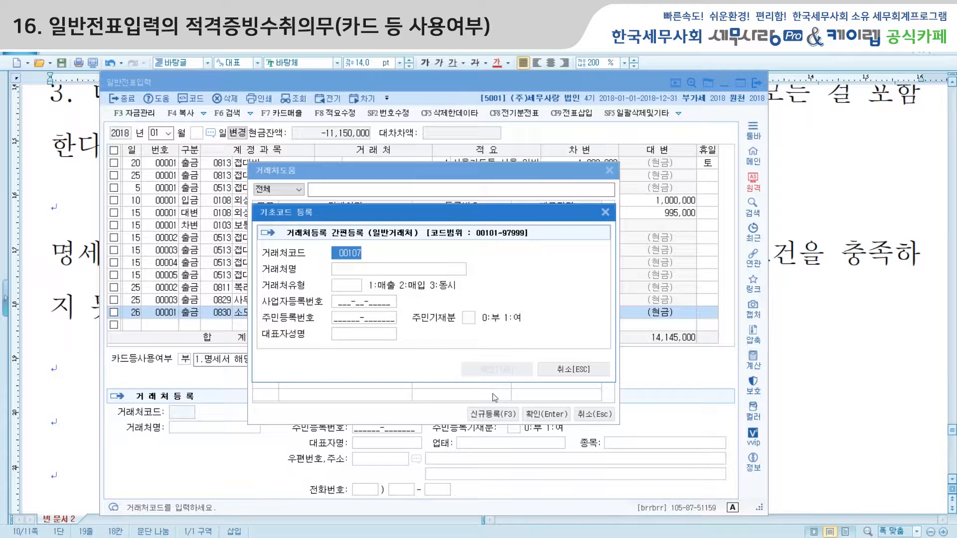
# Register the individual customer as code 00107 with type 3, resident number and representative name
pyautogui.click(364, 270)
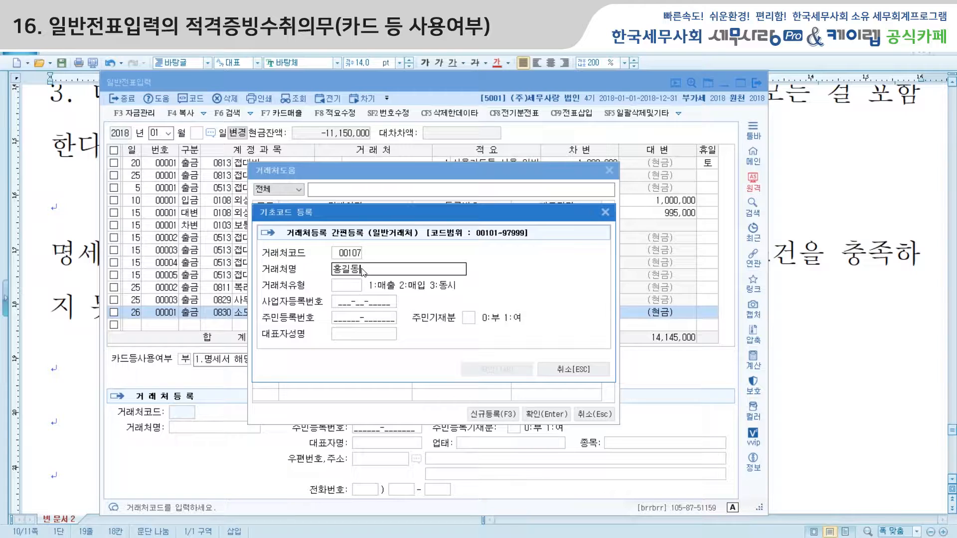
pyautogui.press('Return')
pyautogui.press('Return')
pyautogui.press('Return')
pyautogui.press('Return')
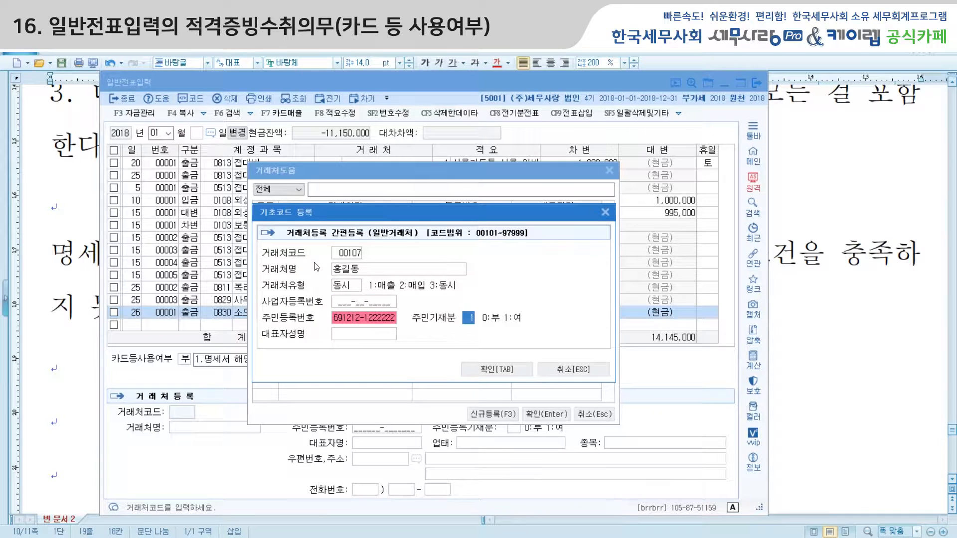
pyautogui.click(348, 333)
pyautogui.write('홍길ㄷ')
pyautogui.click(500, 372)
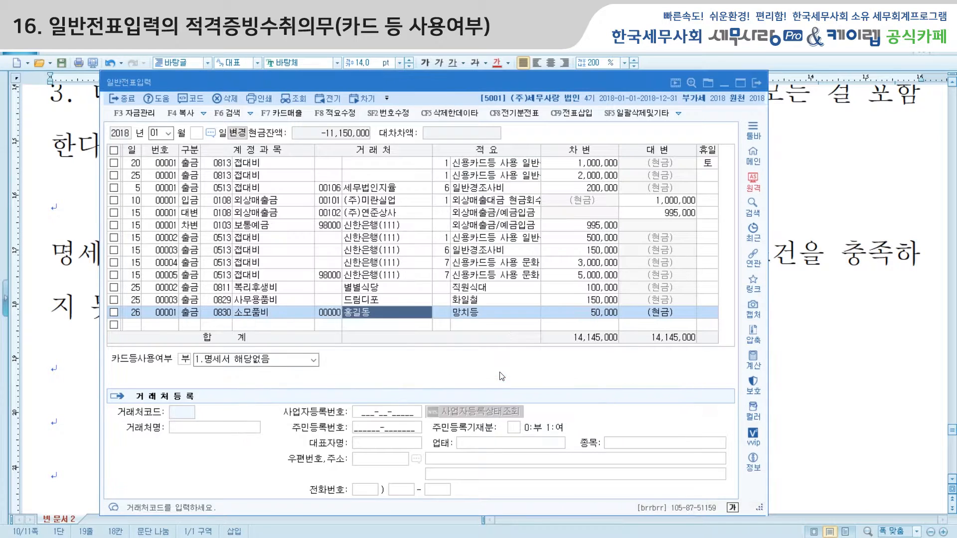
# Check the voucher's debit amount and card-usage setting, then bring up the lecture note
pyautogui.click(612, 313)
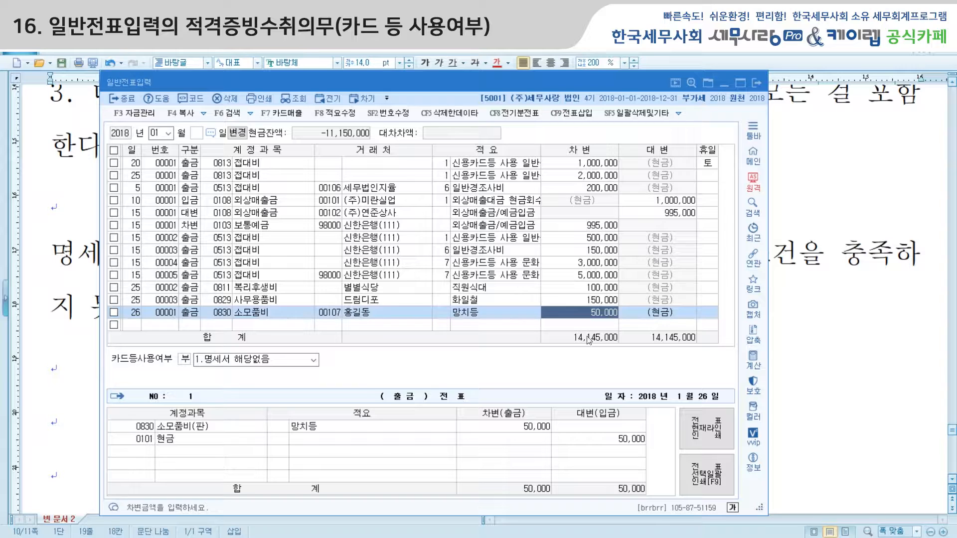
pyautogui.click(186, 359)
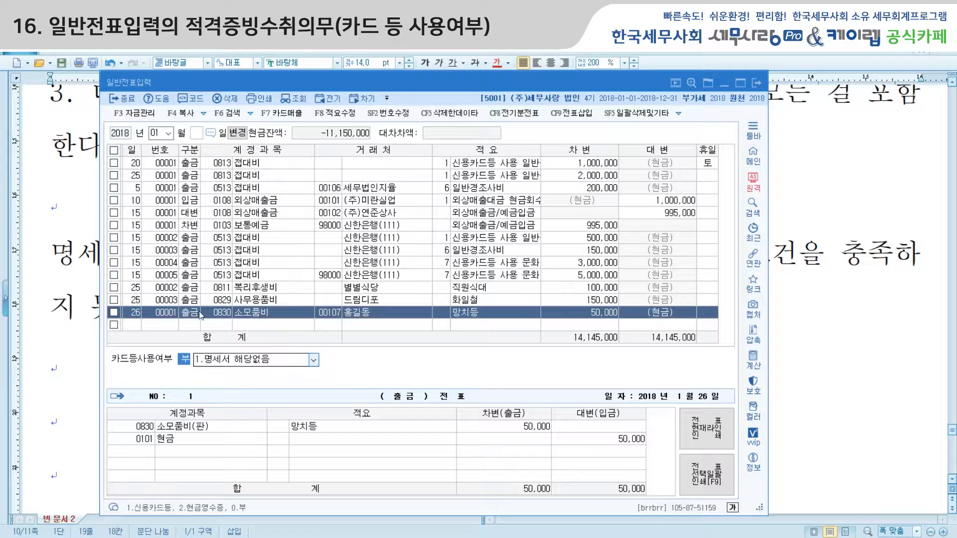
pyautogui.click(84, 256)
# Highlight '1. 사업자' in the note, then set the Jan 26 entry's card usage to 1.명세서 해당없음
pyautogui.scroll(3, 152, 237)
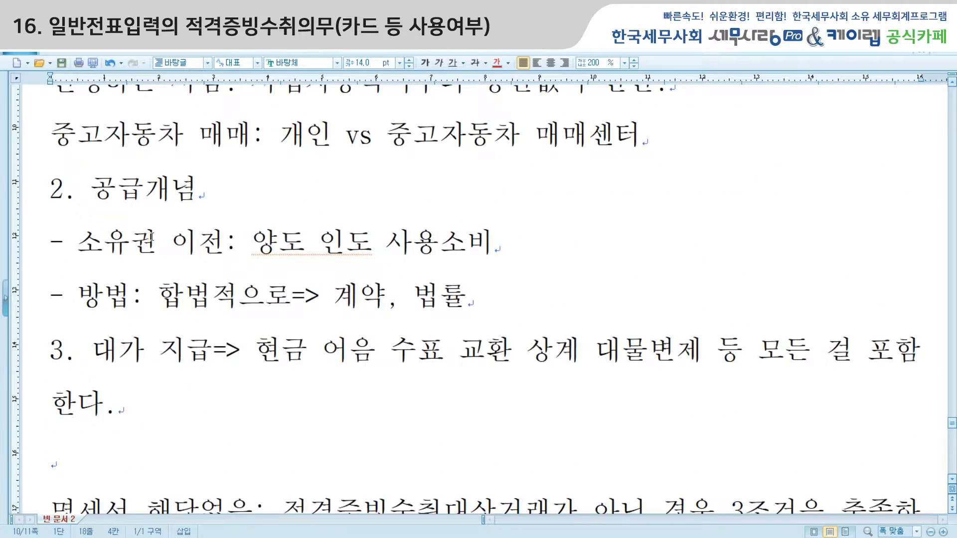
pyautogui.moveTo(50, 118); pyautogui.dragTo(172, 116)
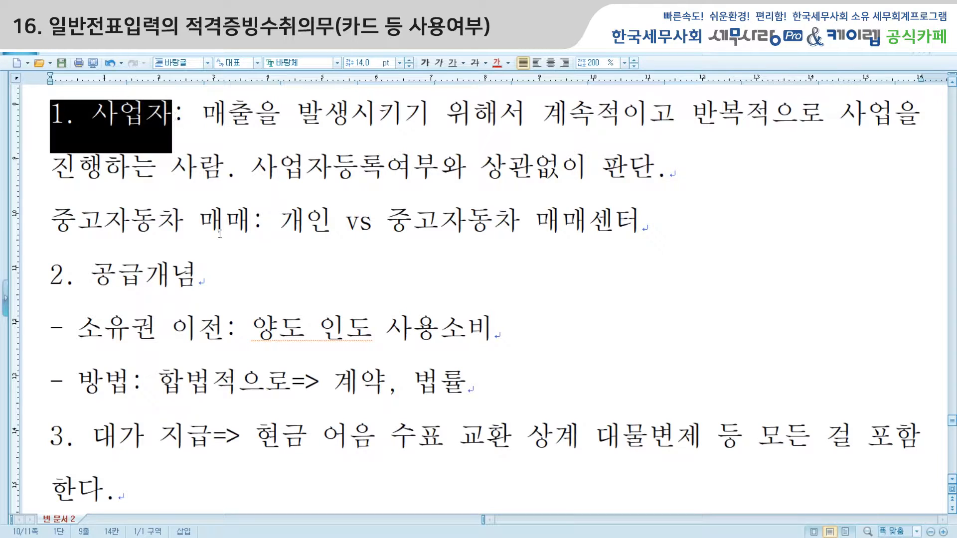
pyautogui.scroll(-3, 220, 234)
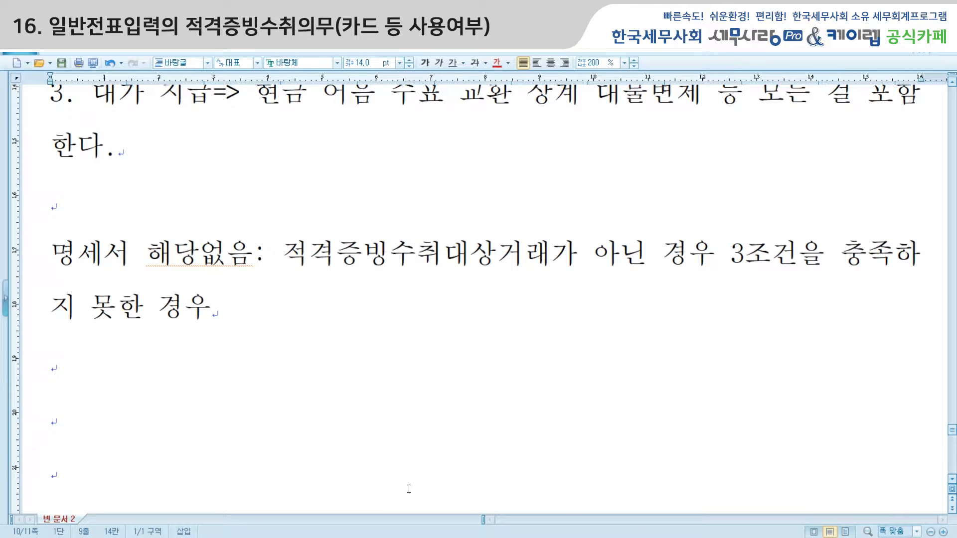
pyautogui.hotkey('alt', 'Tab')
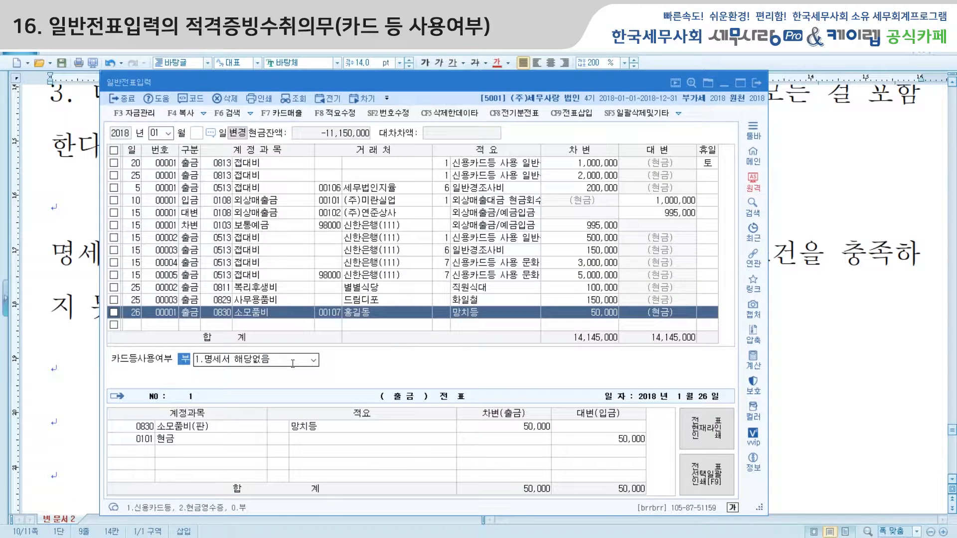
pyautogui.click(293, 363)
pyautogui.press('Return')
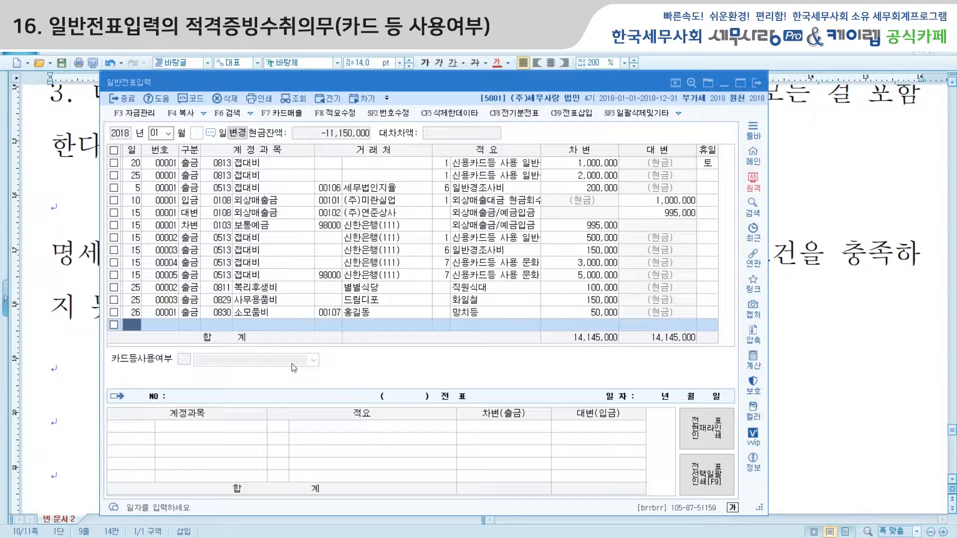
# Start a January 26 cash-payment row with account 0839 판매수수료, found by searching 수수
pyautogui.write('26')
pyautogui.press('Return')
pyautogui.write('1')
pyautogui.press('Return')
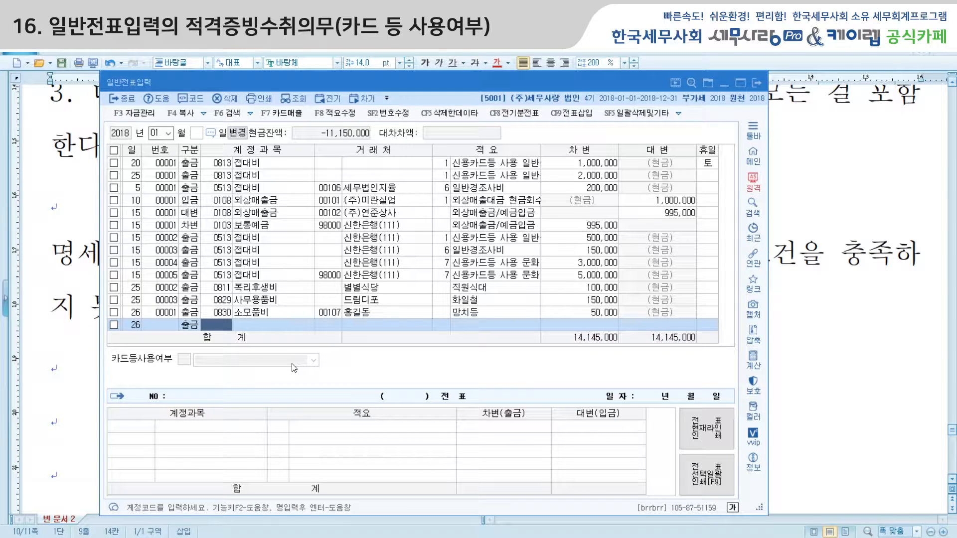
pyautogui.write('지급')
pyautogui.press('Return')
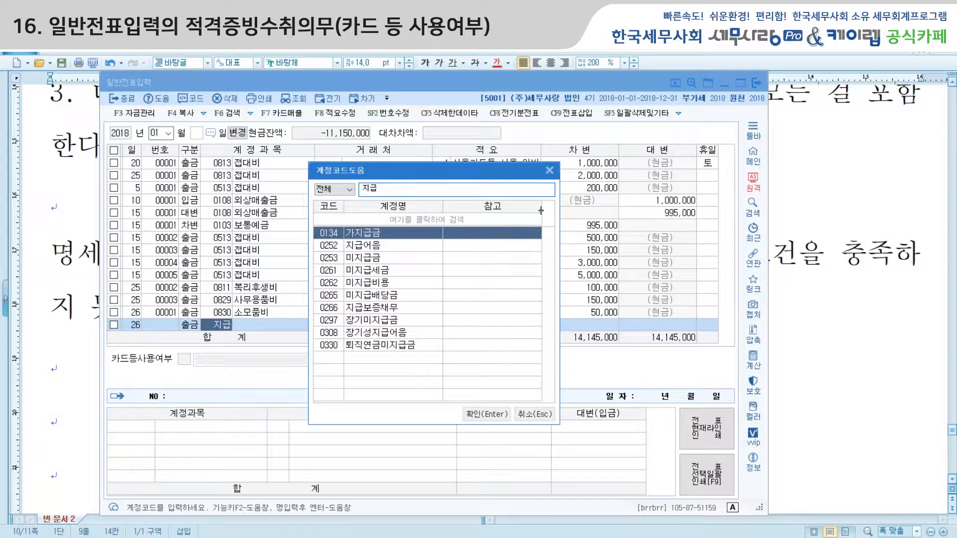
pyautogui.click(550, 171)
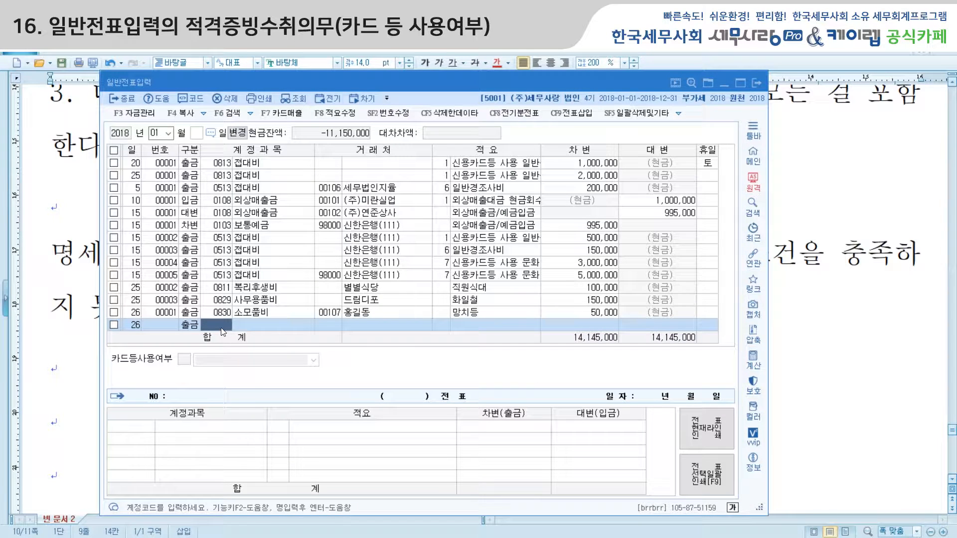
pyautogui.write('수수')
pyautogui.press('Return')
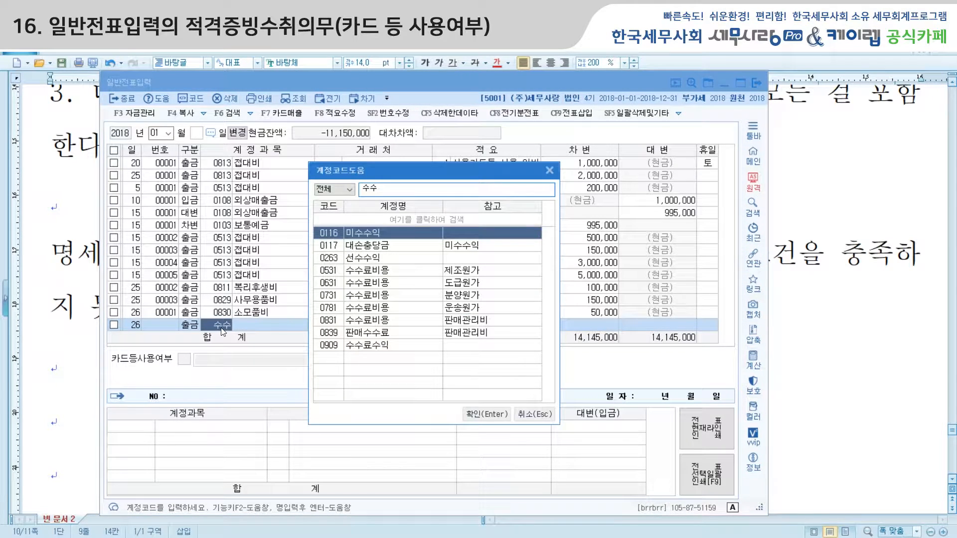
pyautogui.click(379, 322)
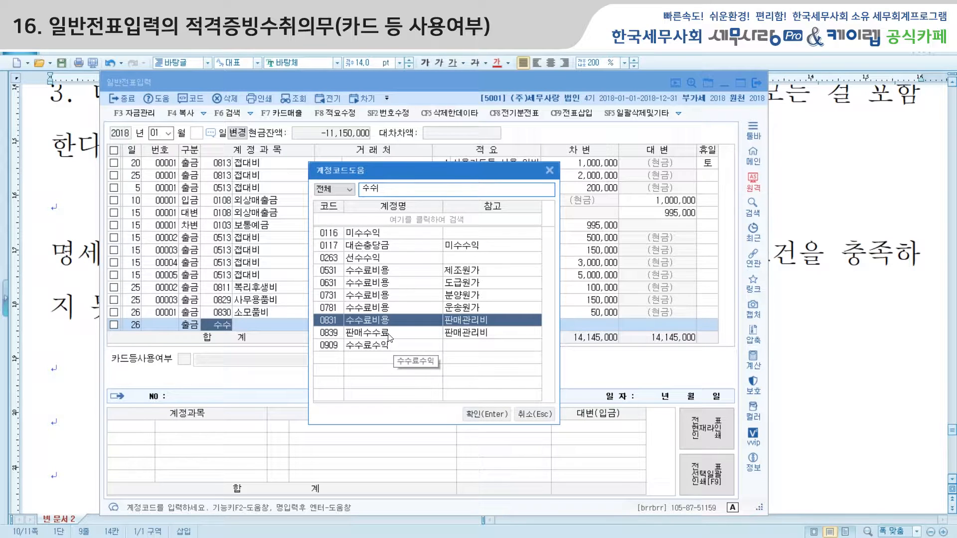
pyautogui.click(389, 337)
pyautogui.click(471, 415)
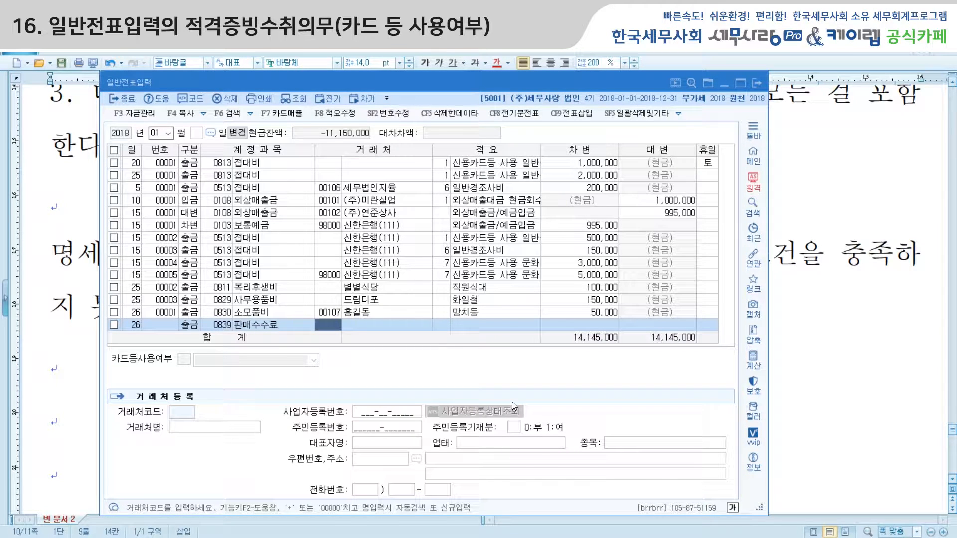
# Enter customer code 101 (주)미란실업, description 판매장려금지급 and a 1,000,000 debit
pyautogui.write('101')
pyautogui.press('Return')
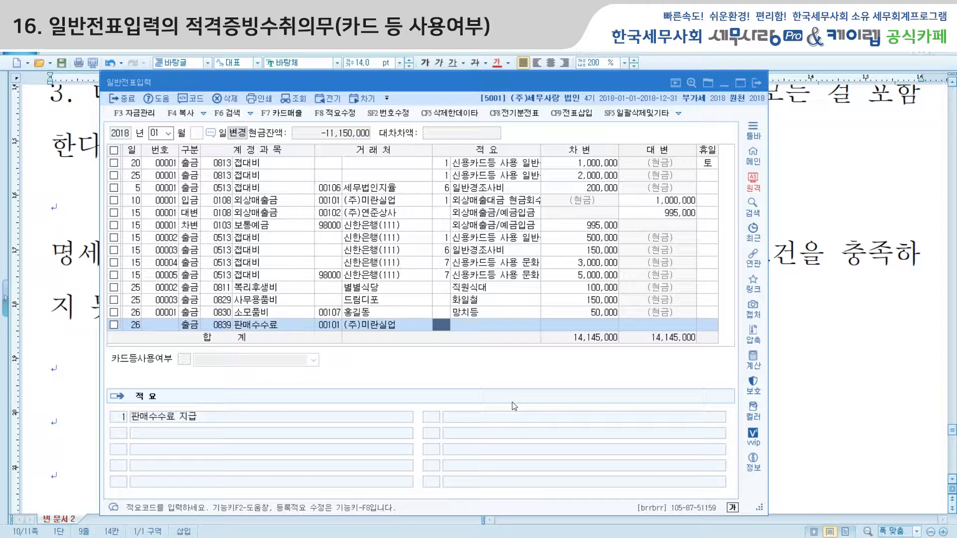
pyautogui.write('판매')
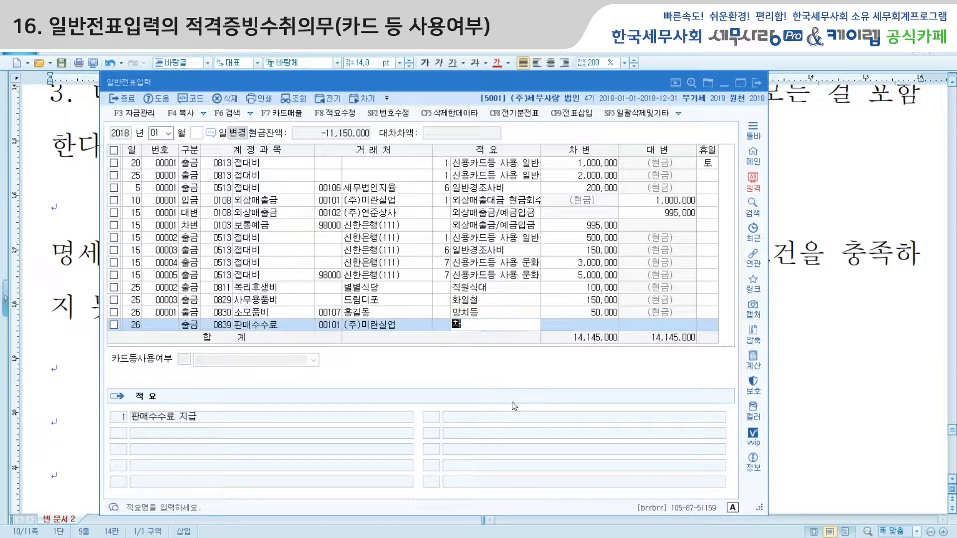
pyautogui.press('BackSpace')
pyautogui.press('BackSpace')
pyautogui.write('판매장려금지급')
pyautogui.press('Return')
pyautogui.write('1000000')
pyautogui.press('Return')
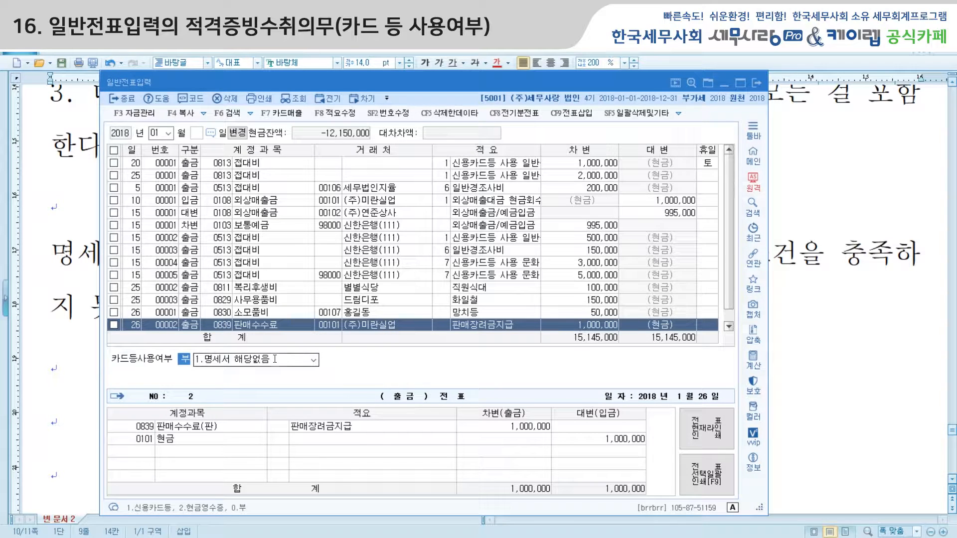
# Highlight '1. 사업자' and '2. 공급개념' in the lecture note, then return to 일반전표입력
pyautogui.click(80, 310)
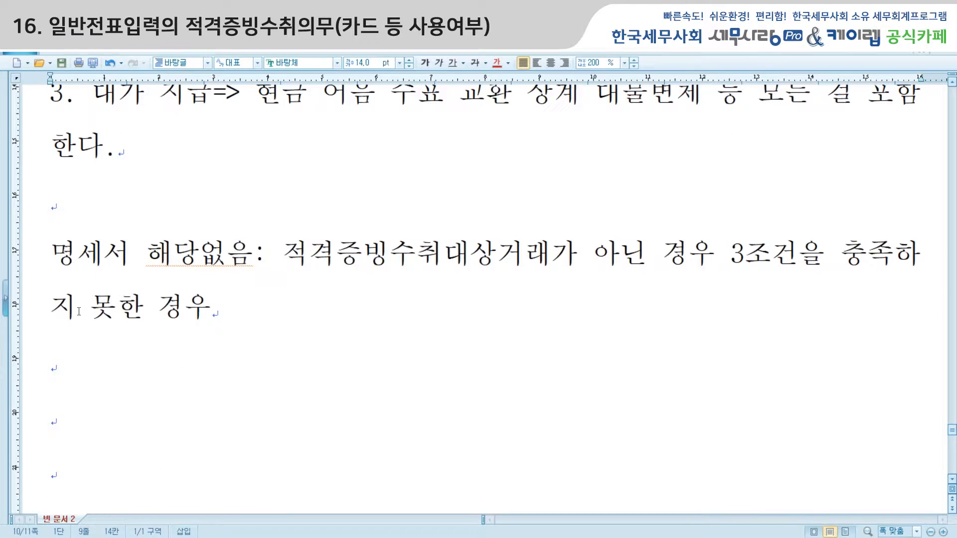
pyautogui.scroll(6, 108, 272)
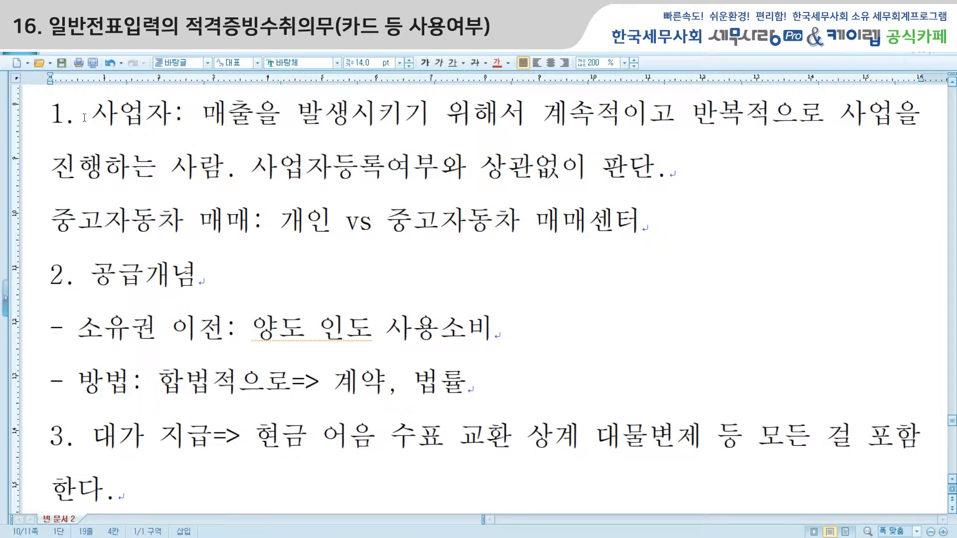
pyautogui.click(85, 118)
pyautogui.scroll(1, 85, 118)
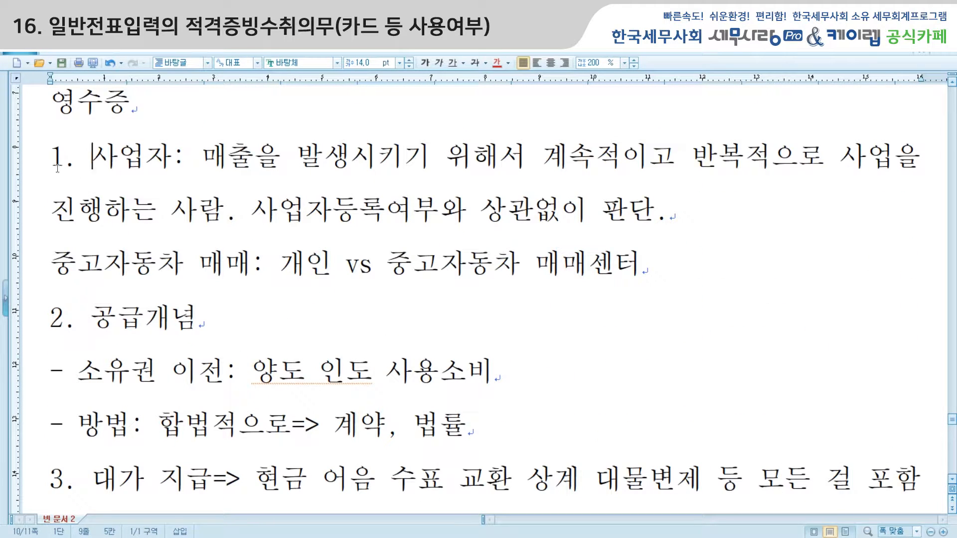
pyautogui.moveTo(51, 159); pyautogui.dragTo(171, 154)
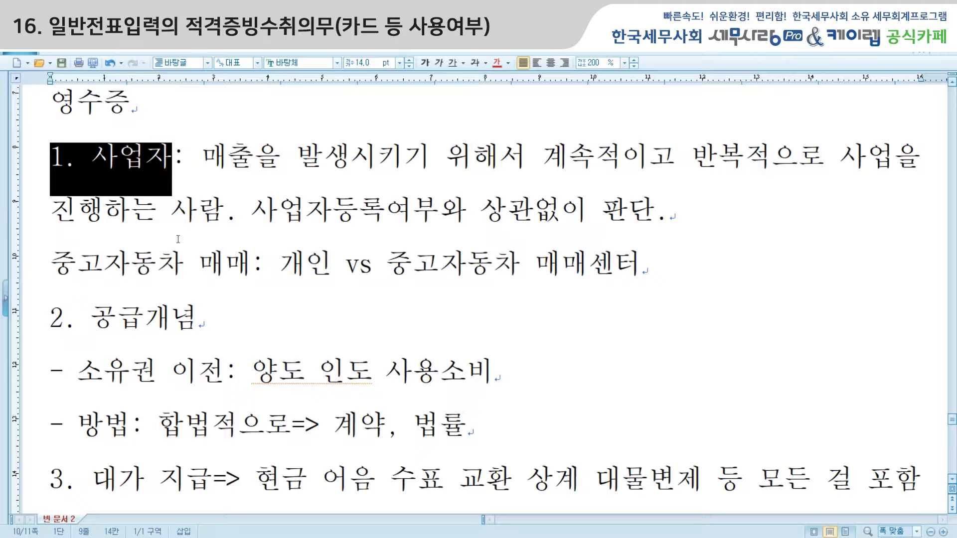
pyautogui.moveTo(53, 325); pyautogui.dragTo(212, 325)
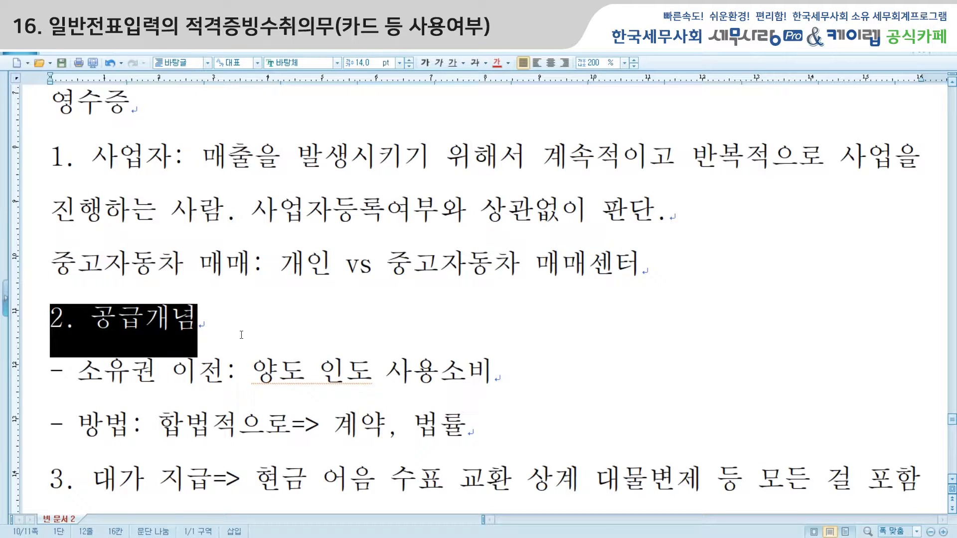
pyautogui.scroll(5, 320, 299)
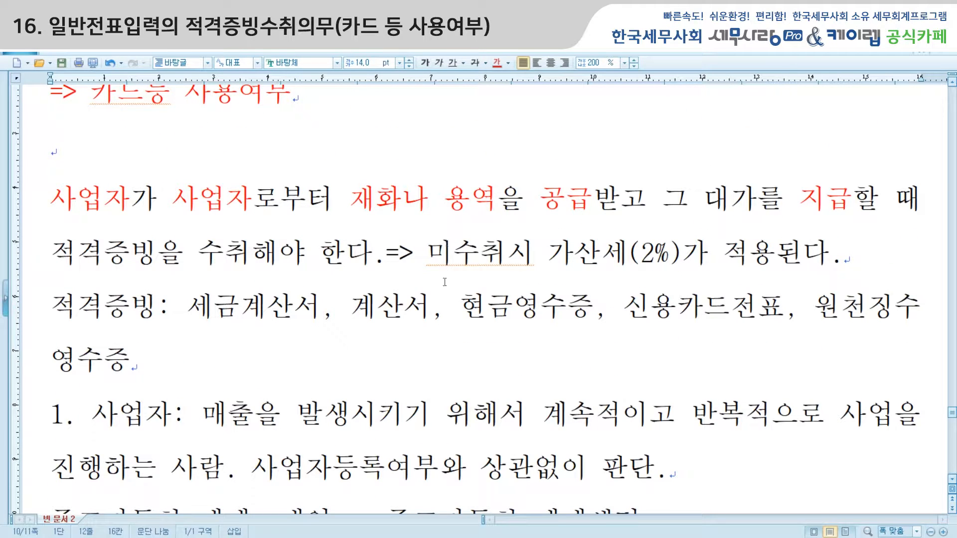
pyautogui.hotkey('alt', 'Tab')
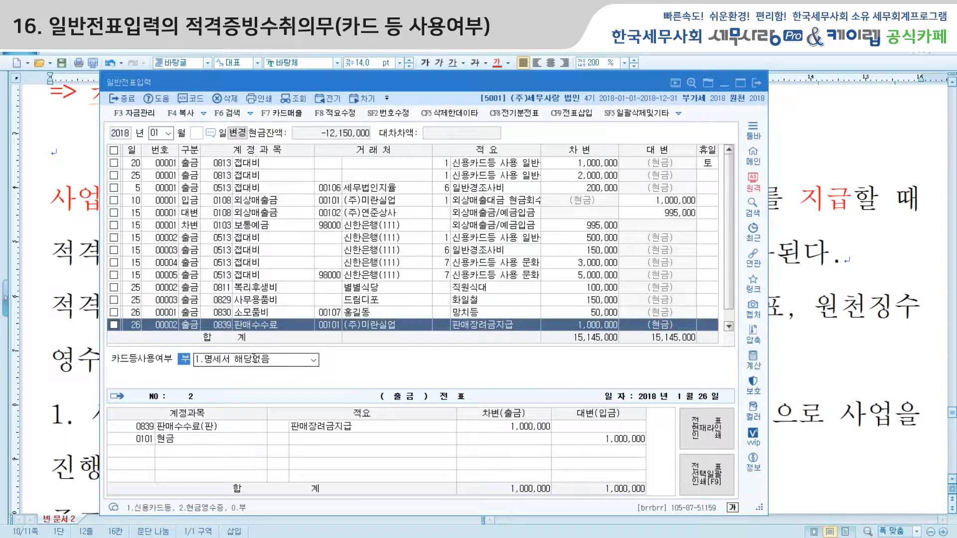
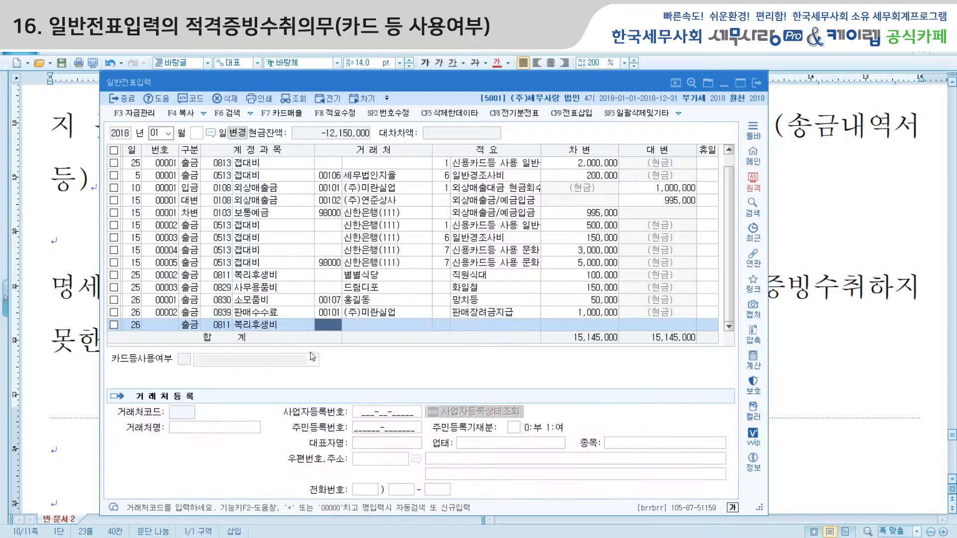
# Enter customer 별별식당, description 직원회식비 and a 1,000,000 debit on the 복리후생비 row
pyautogui.write('별별식당')
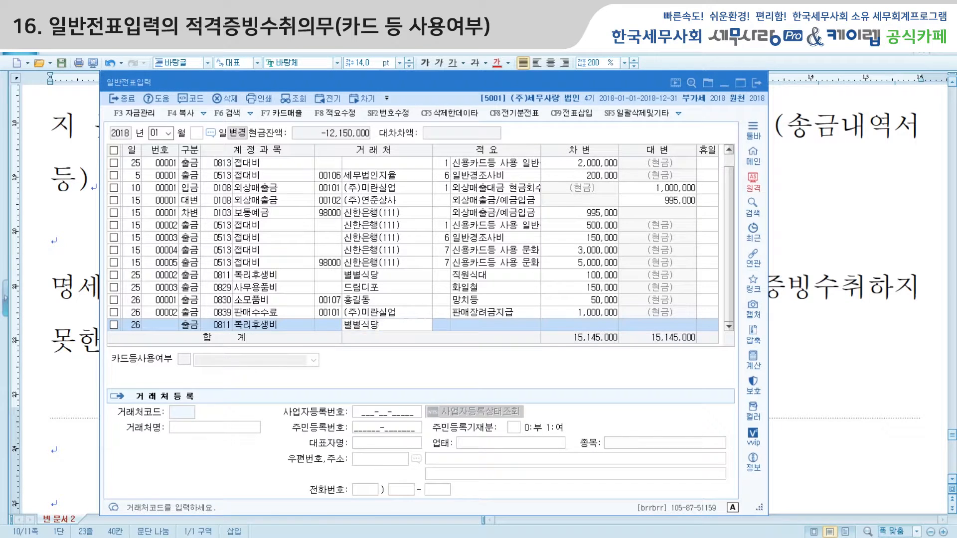
pyautogui.press('Return')
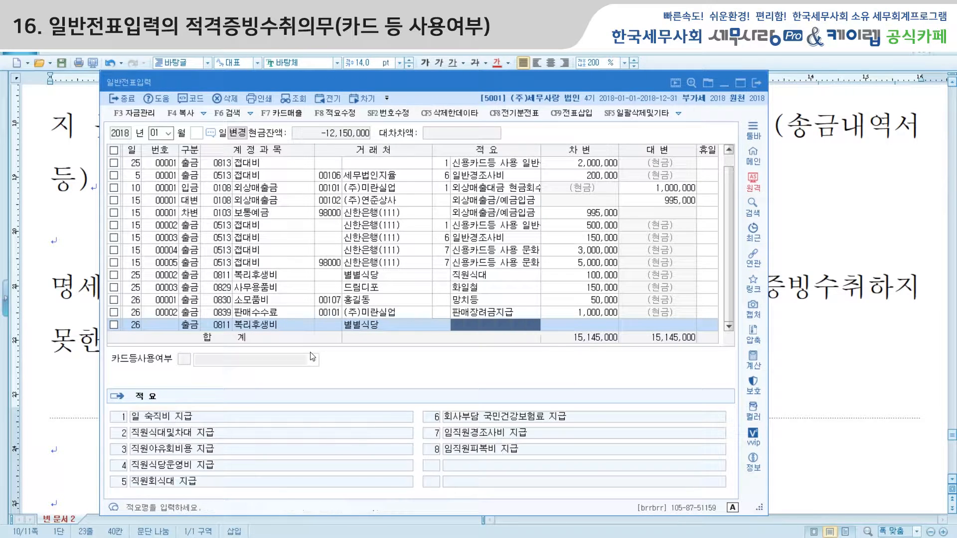
pyautogui.write('직ㅇ회식ㅂ')
pyautogui.press('Return')
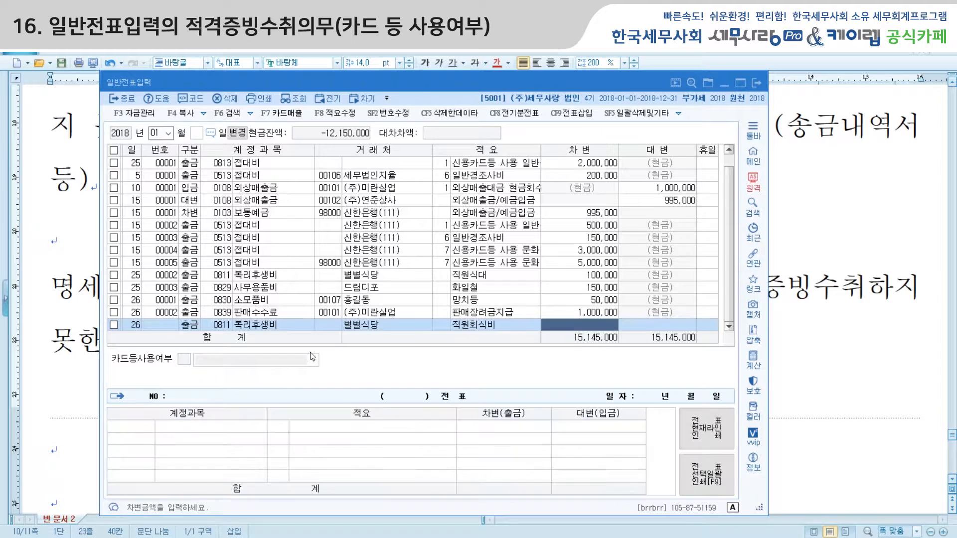
pyautogui.write('1000000')
pyautogui.press('Return')
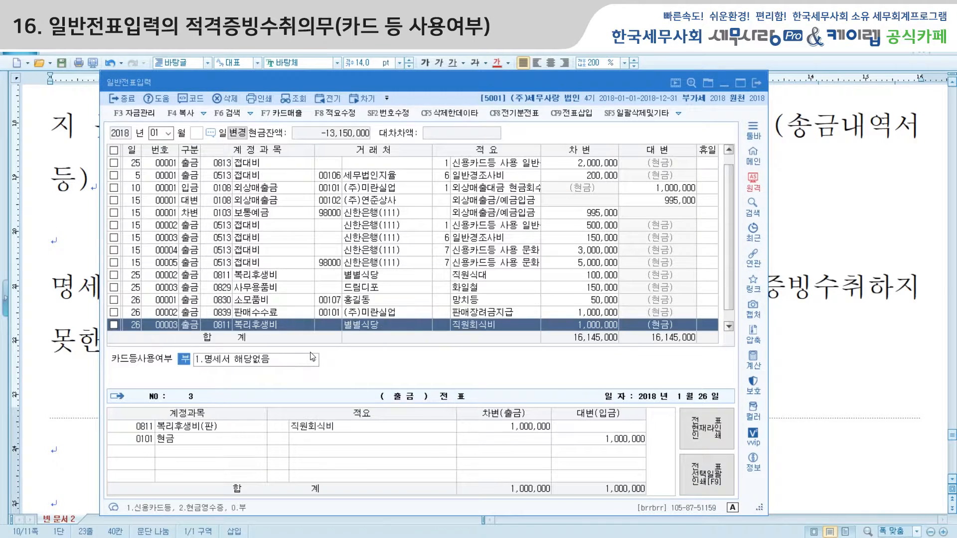
# Set the entry's card-usage classification to 2.명세서 제출대상거래
pyautogui.press('Return')
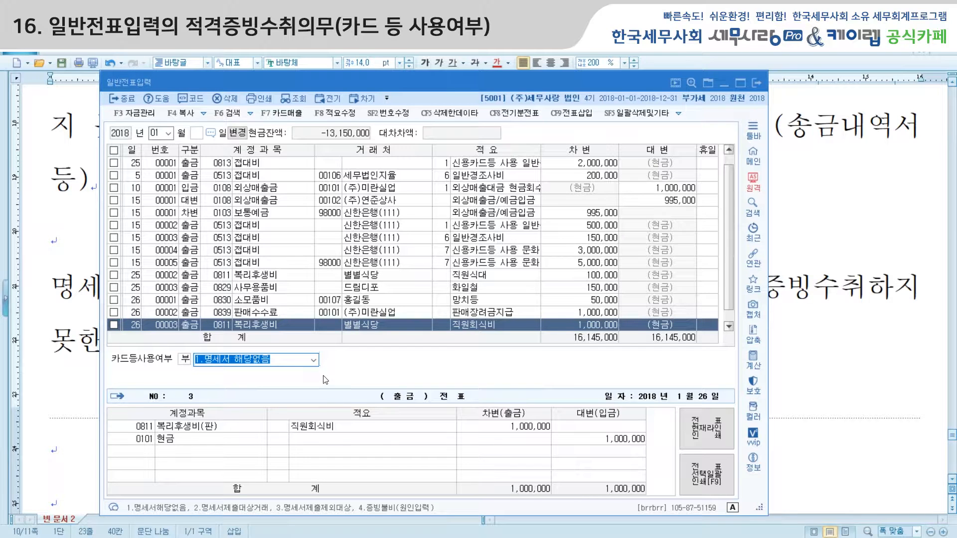
pyautogui.click(313, 363)
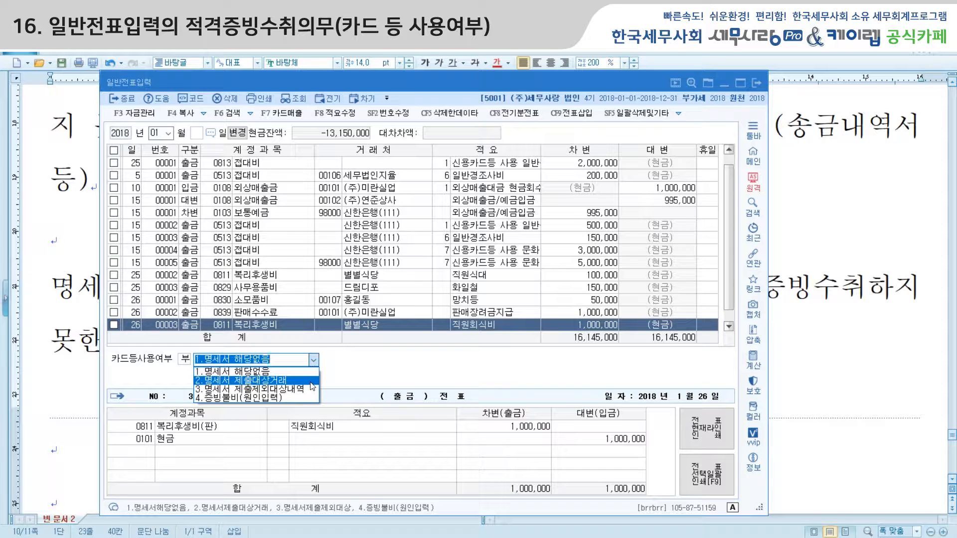
pyautogui.click(311, 381)
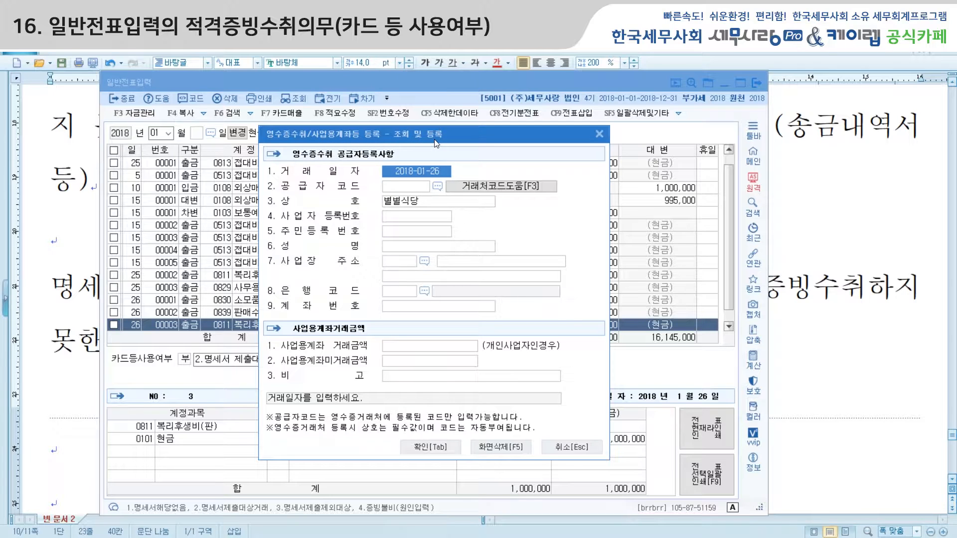
# Fill in 별별식당's business registration number and representative name, then confirm the registration
pyautogui.click(447, 187)
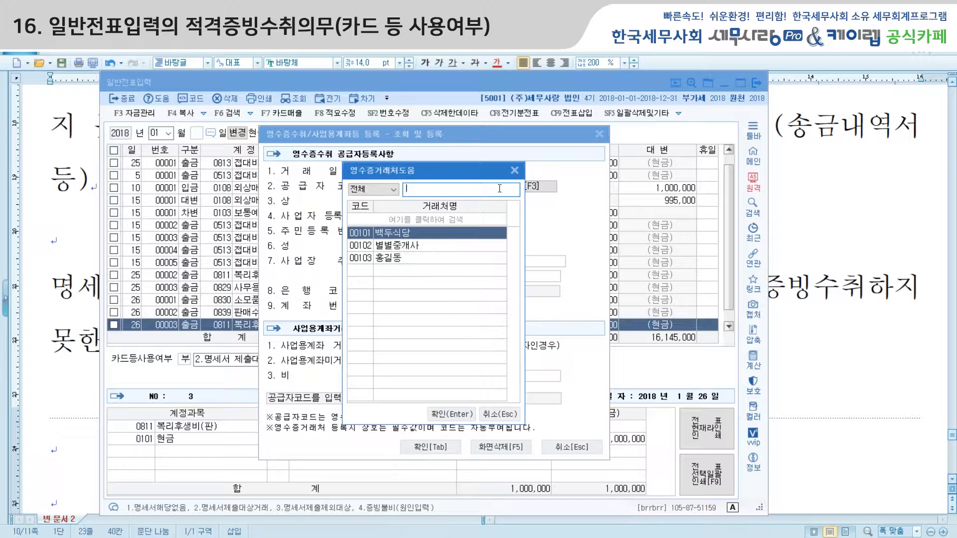
pyautogui.click(514, 170)
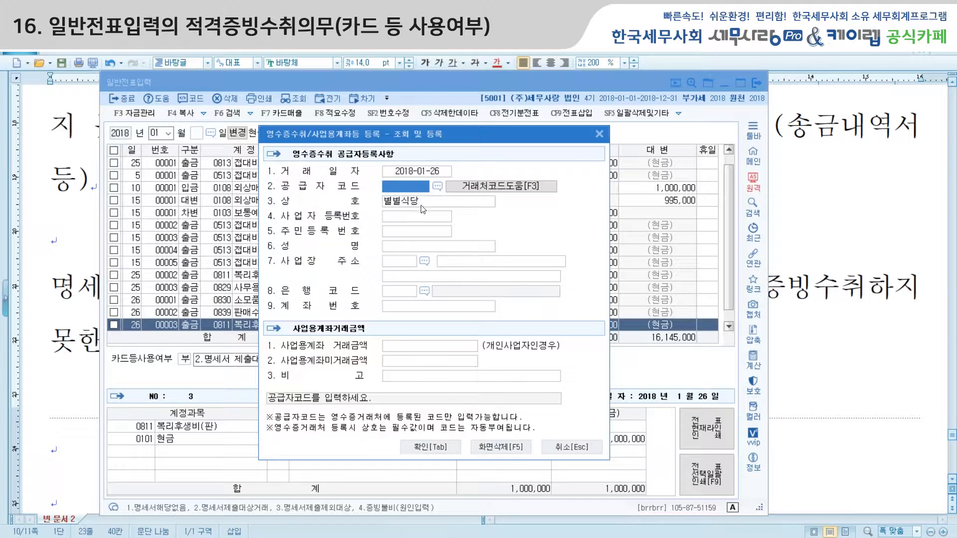
pyautogui.click(421, 220)
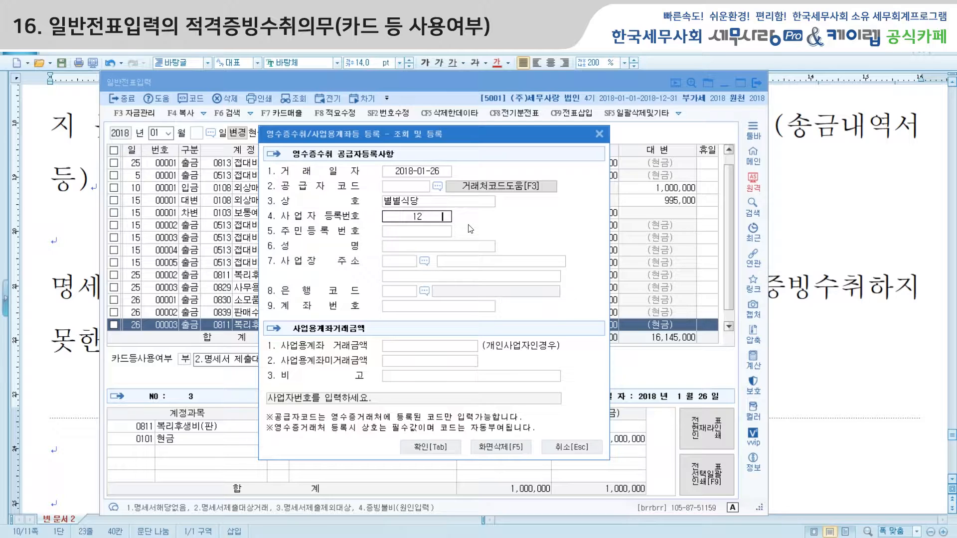
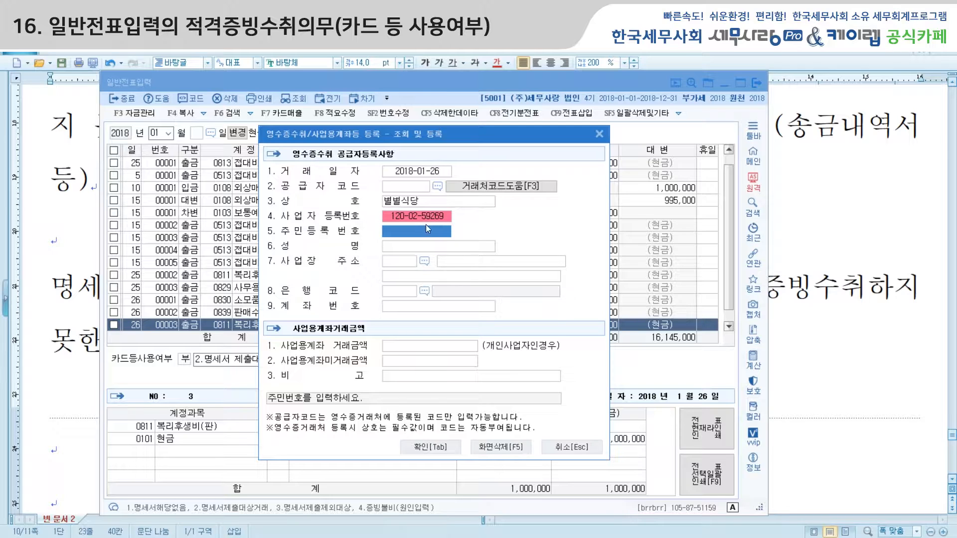
pyautogui.click(429, 246)
pyautogui.write('벼')
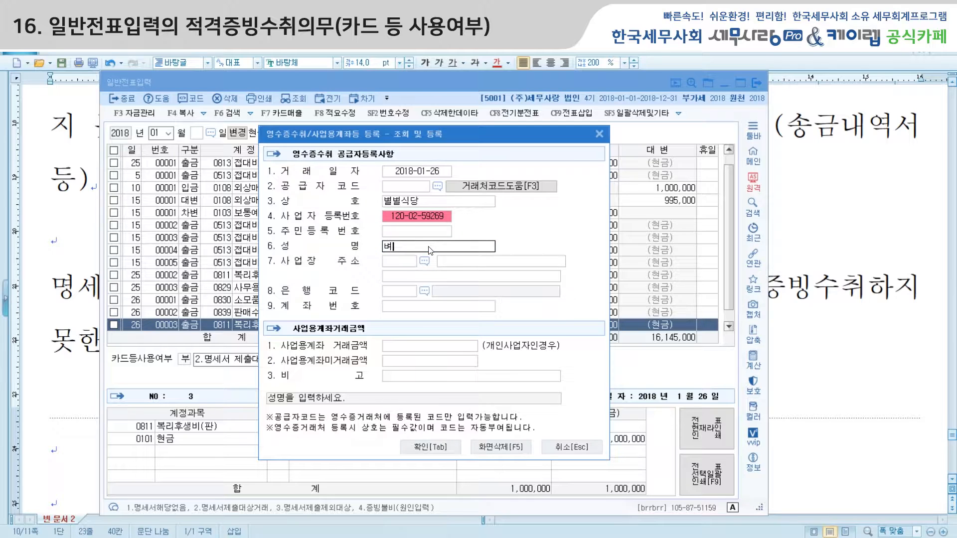
pyautogui.write('별사장')
pyautogui.press('Return')
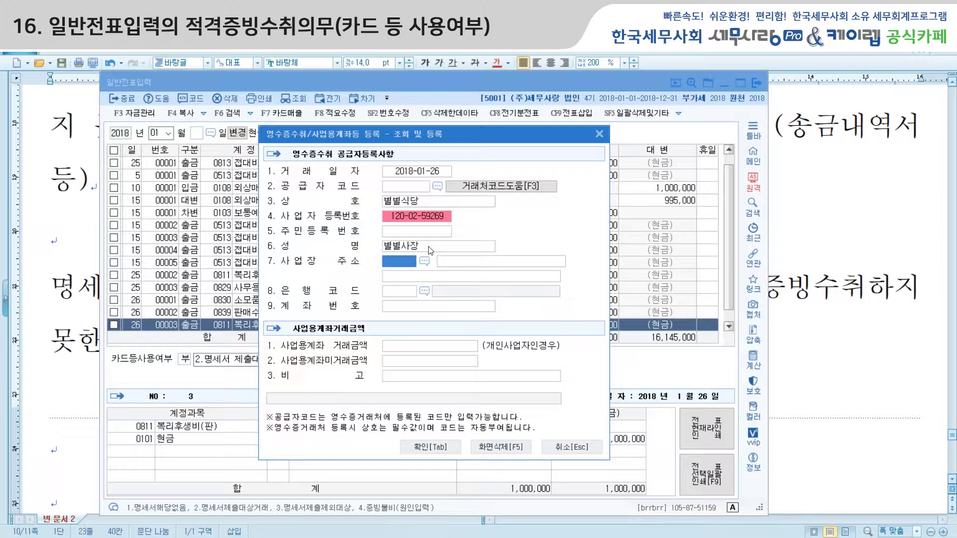
pyautogui.click(398, 296)
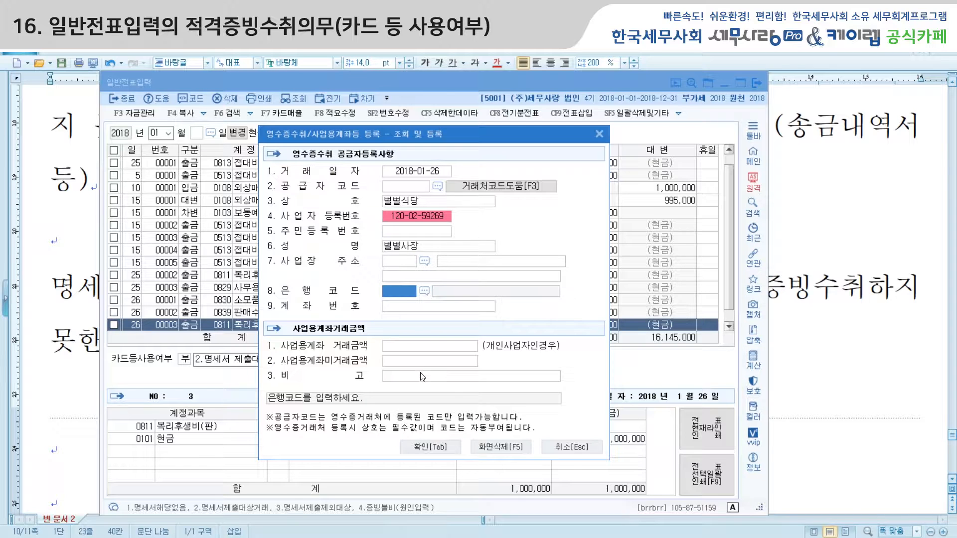
pyautogui.click(447, 450)
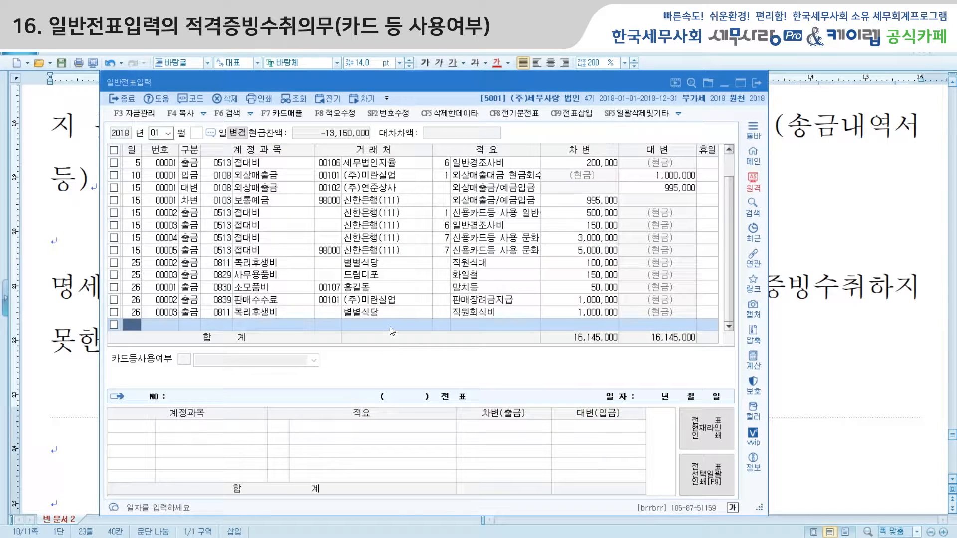
# Check that 별별식당 appears in the receipt supplier registry as supplier 00104
pyautogui.click(273, 314)
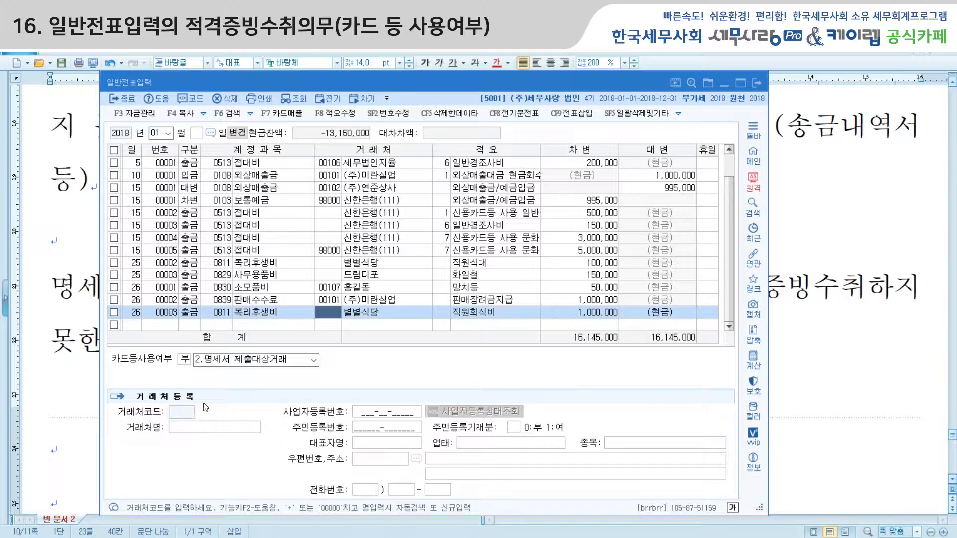
pyautogui.click(398, 536)
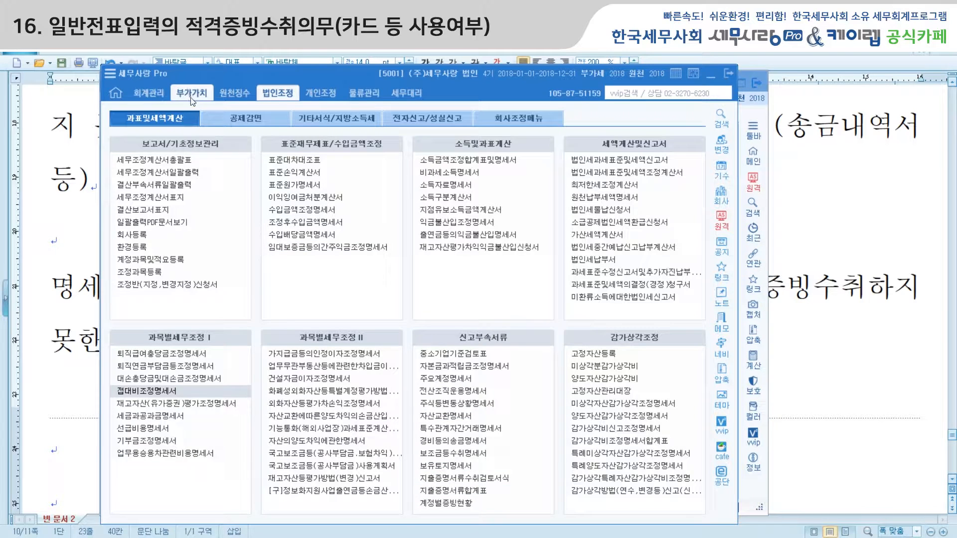
pyautogui.click(148, 93)
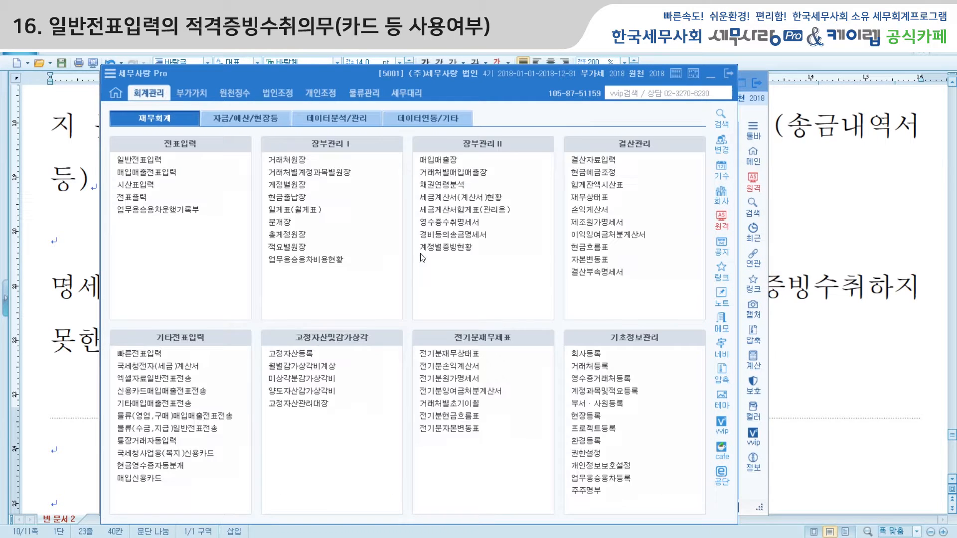
pyautogui.click(612, 380)
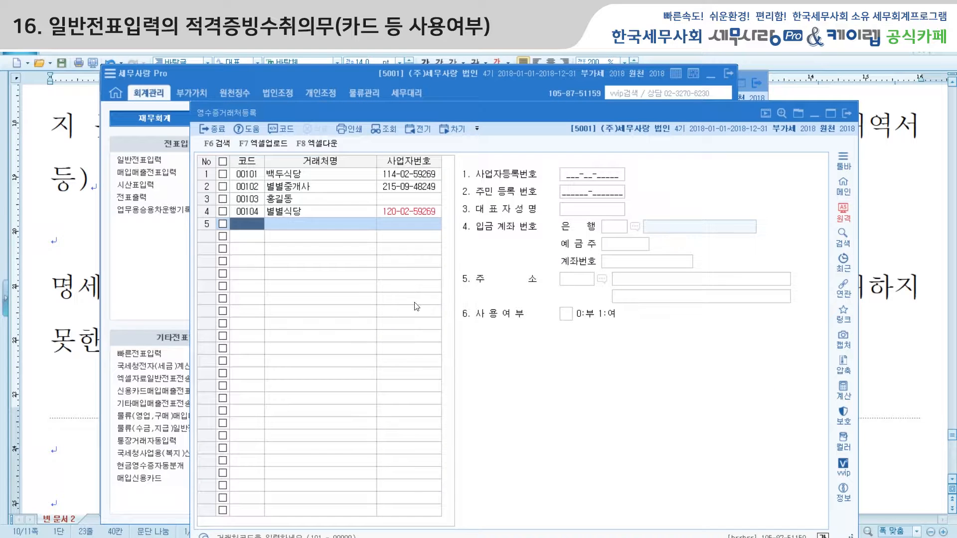
pyautogui.click(293, 214)
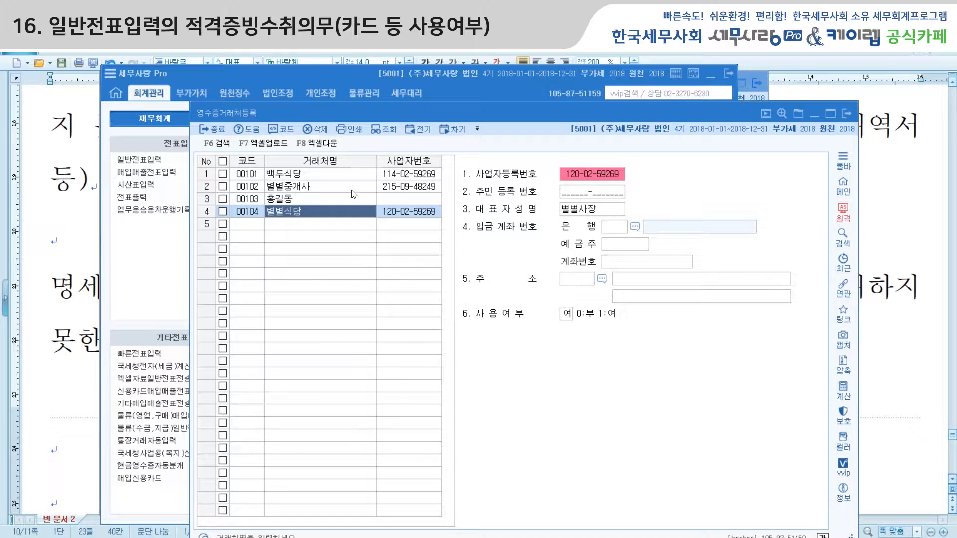
# Return to 일반전표입력, then bring the 회계관리 main menu to the front
pyautogui.click(165, 274)
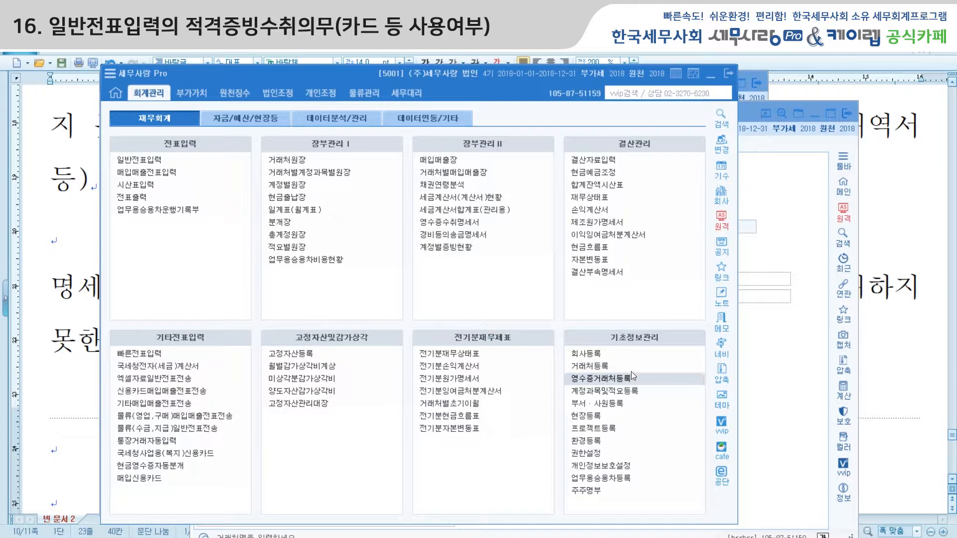
pyautogui.click(139, 159)
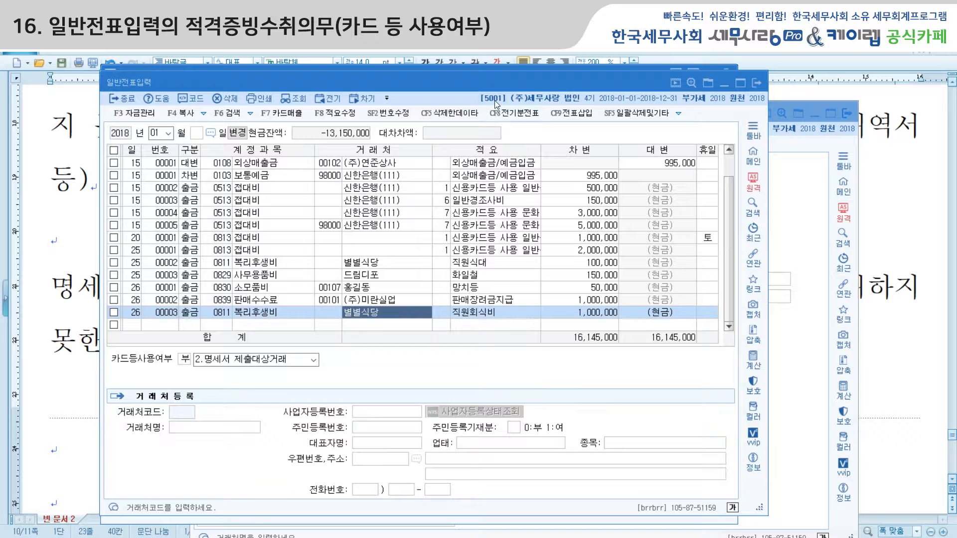
pyautogui.moveTo(495, 80); pyautogui.dragTo(493, 95)
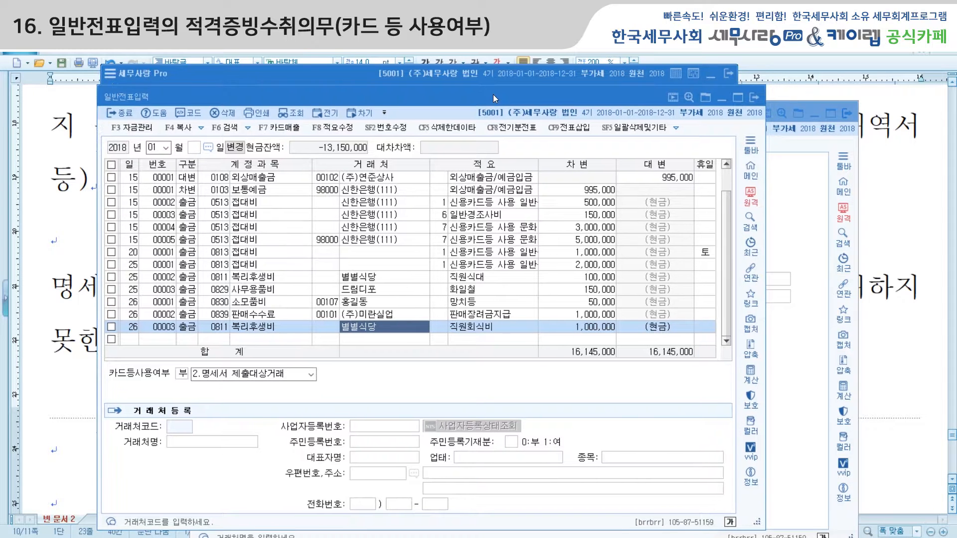
pyautogui.click(352, 74)
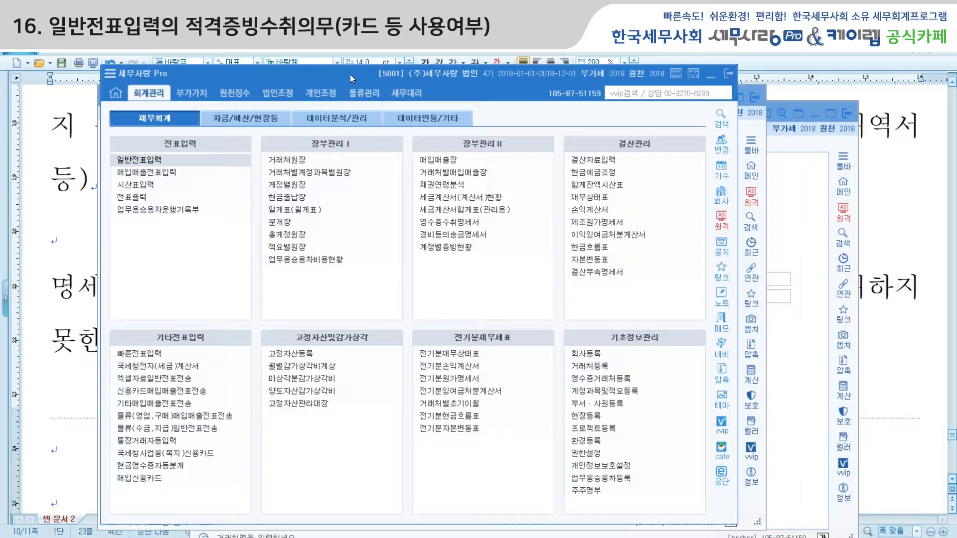
# Load the 별별식당 1,000,000 transaction into 영수증수취명세서 from the entered vouchers
pyautogui.click(155, 124)
pyautogui.click(473, 223)
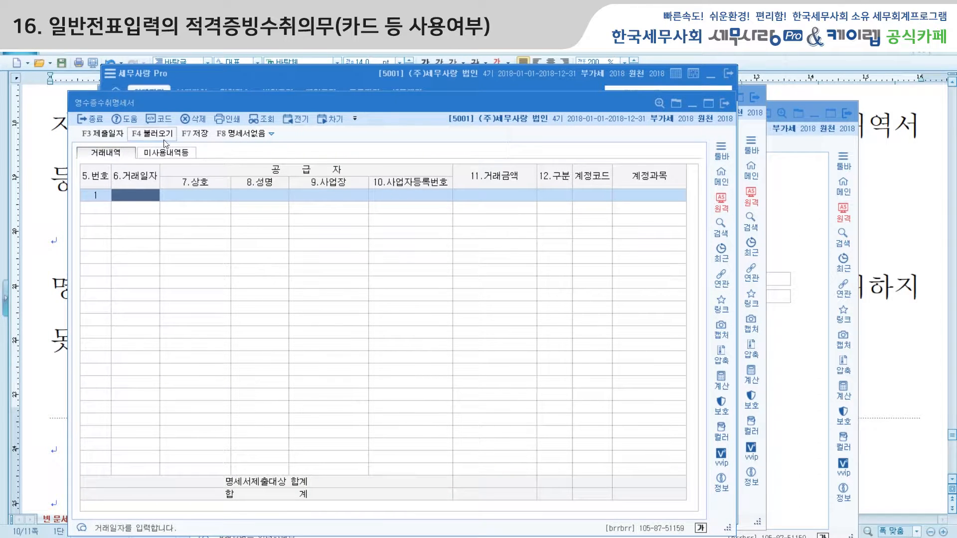
pyautogui.click(152, 133)
pyautogui.click(426, 344)
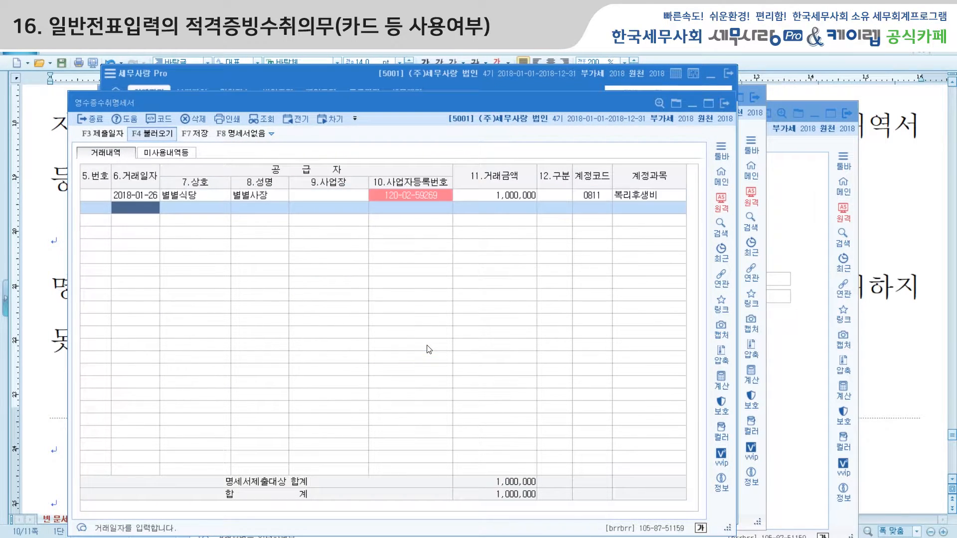
pyautogui.click(204, 195)
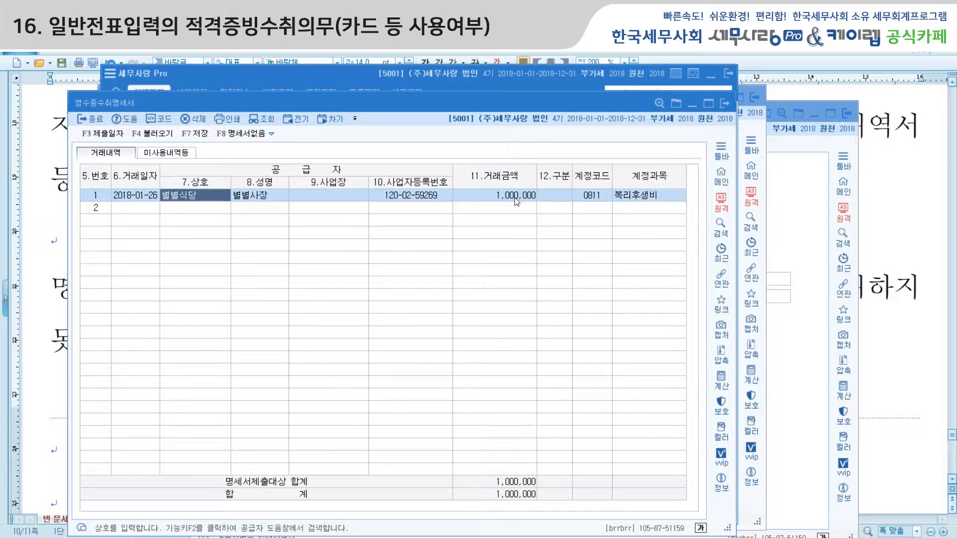
# Apply the 미사용내역등 changes, then save and close the receipt statement
pyautogui.click(178, 153)
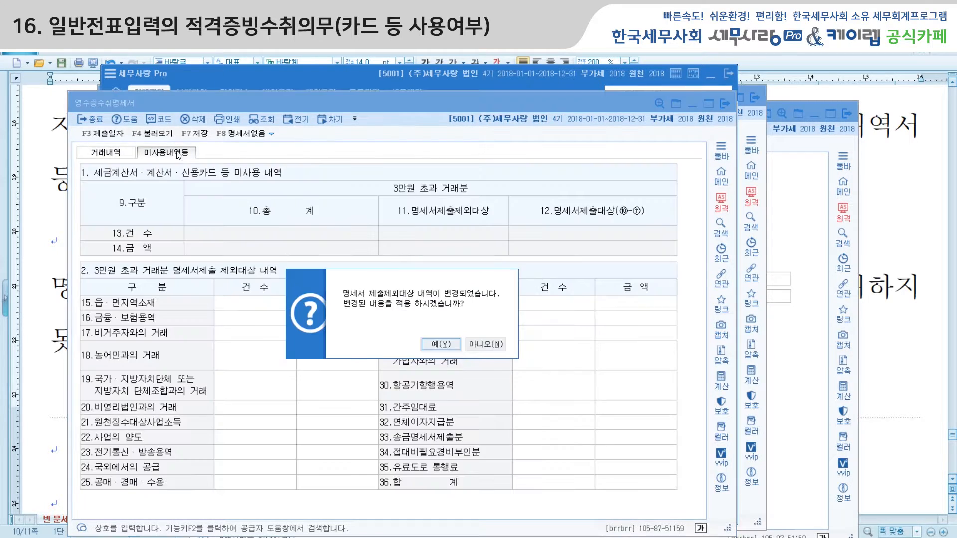
pyautogui.click(449, 344)
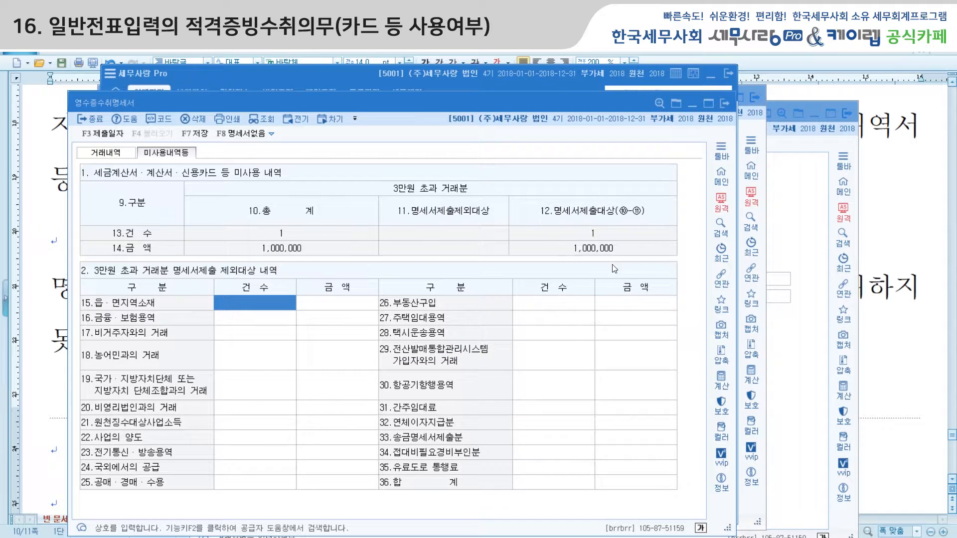
pyautogui.click(723, 104)
pyautogui.click(437, 336)
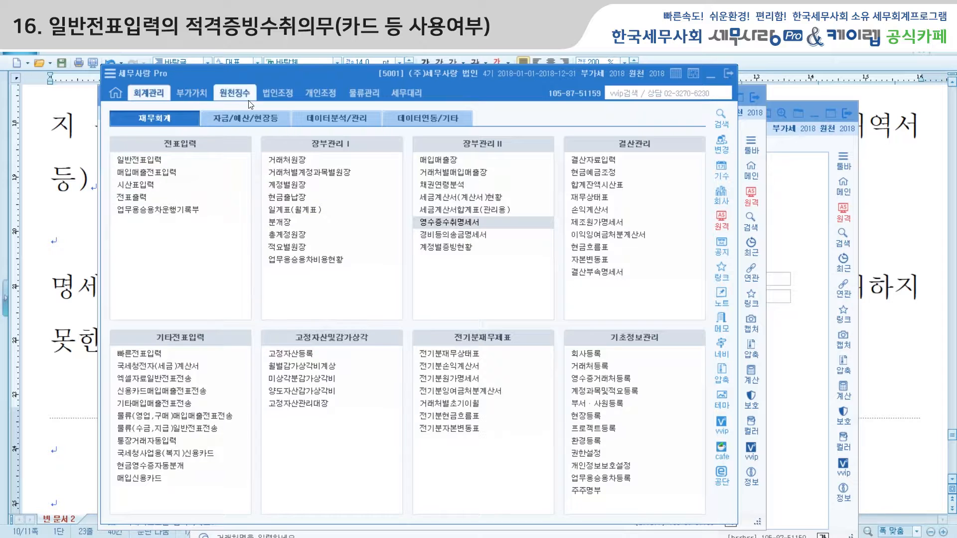
# In 가산세액계산서, load the 20,000 미제출가산세 and save the penalty calculation
pyautogui.click(278, 93)
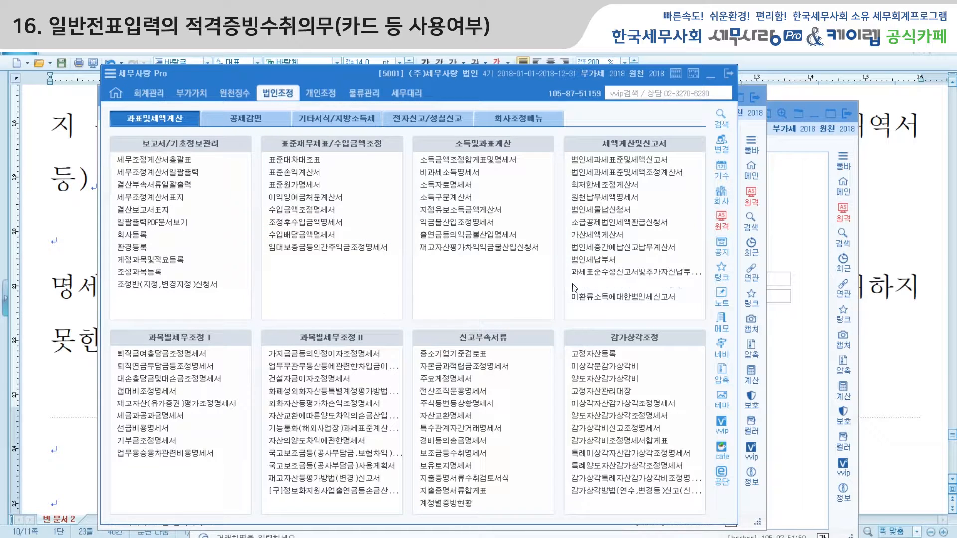
pyautogui.click(594, 235)
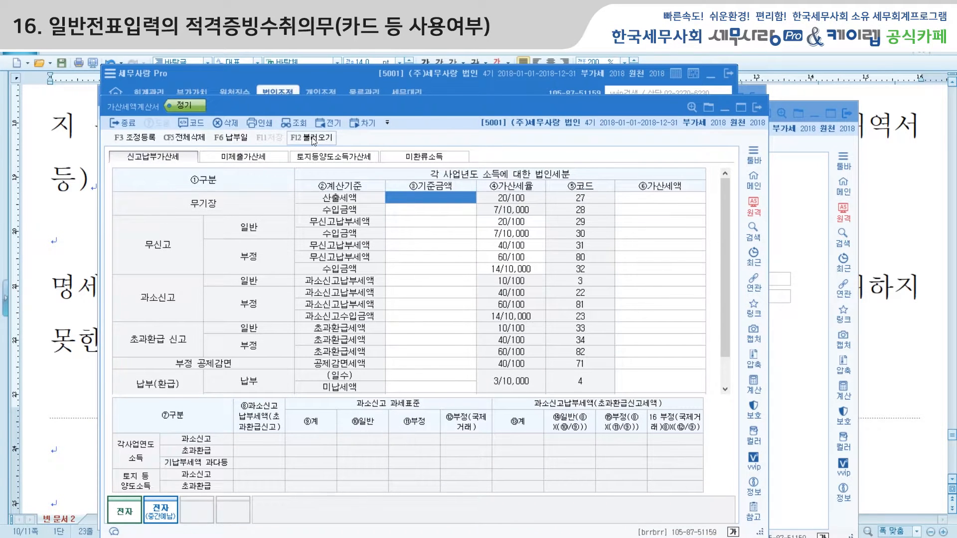
pyautogui.click(314, 140)
pyautogui.click(477, 345)
pyautogui.click(244, 158)
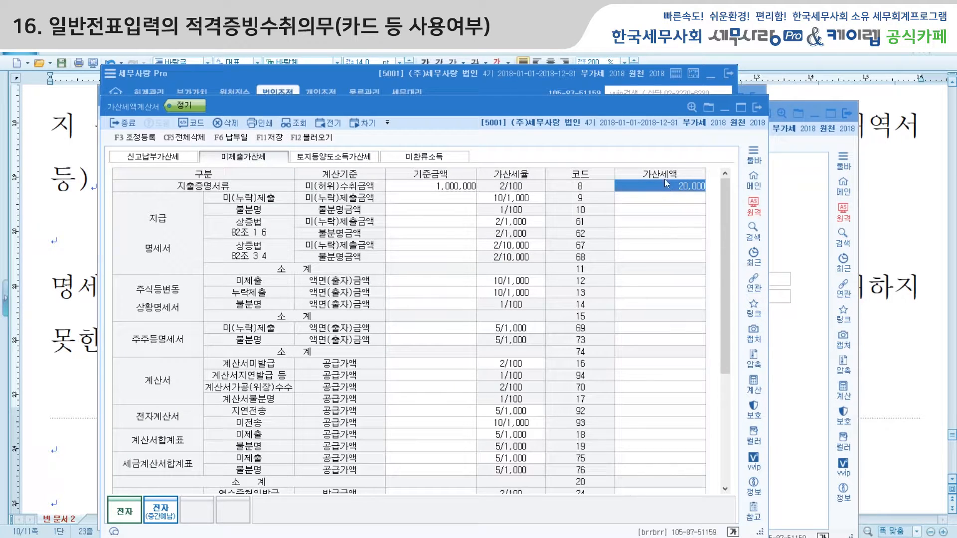
pyautogui.click(756, 108)
pyautogui.click(424, 345)
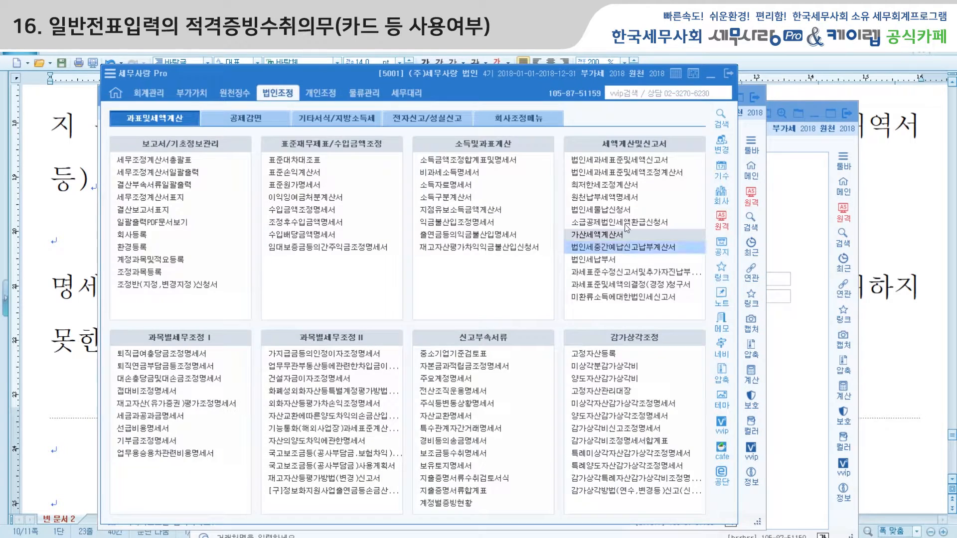
# Reload 법인세과세표준및세액조정계산서 to bring in the 20,000 penalty, then save and close it
pyautogui.click(630, 173)
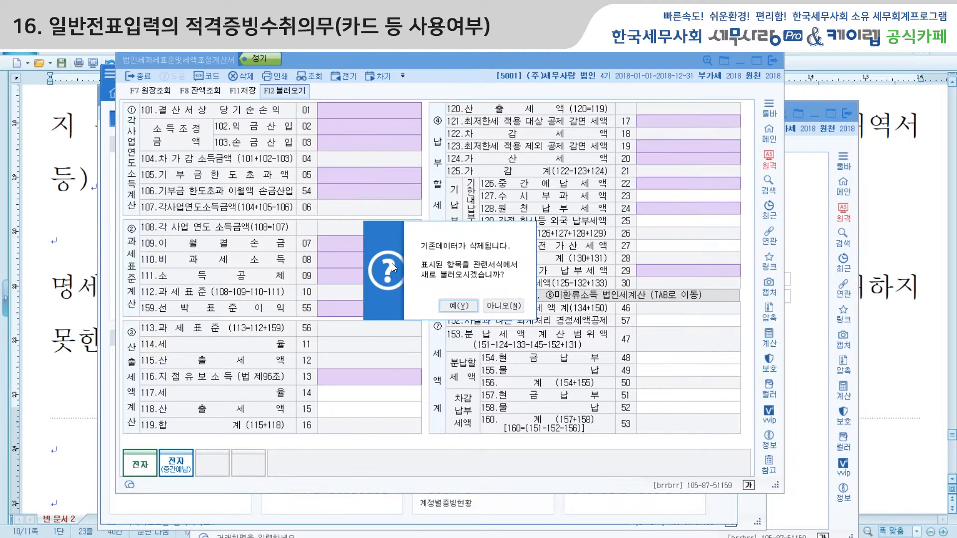
pyautogui.click(455, 304)
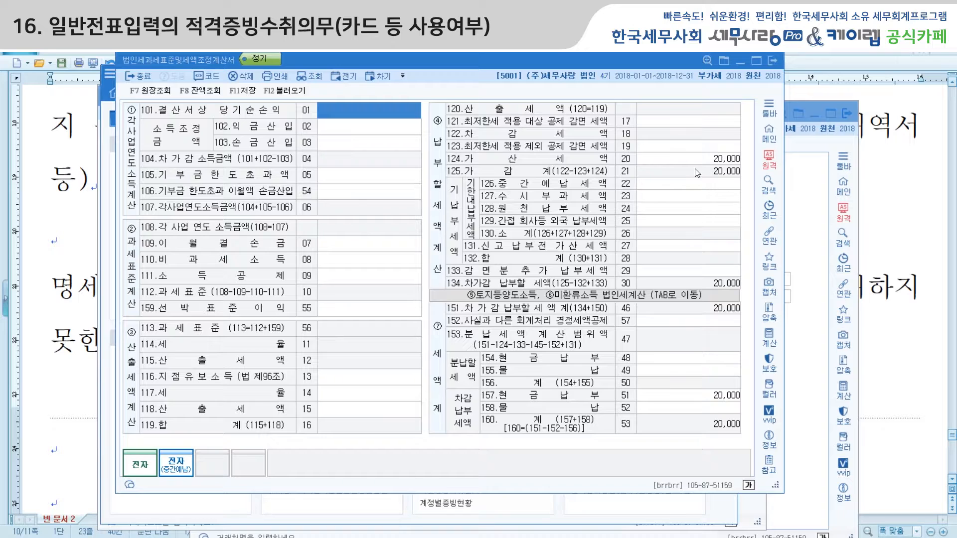
pyautogui.click(772, 62)
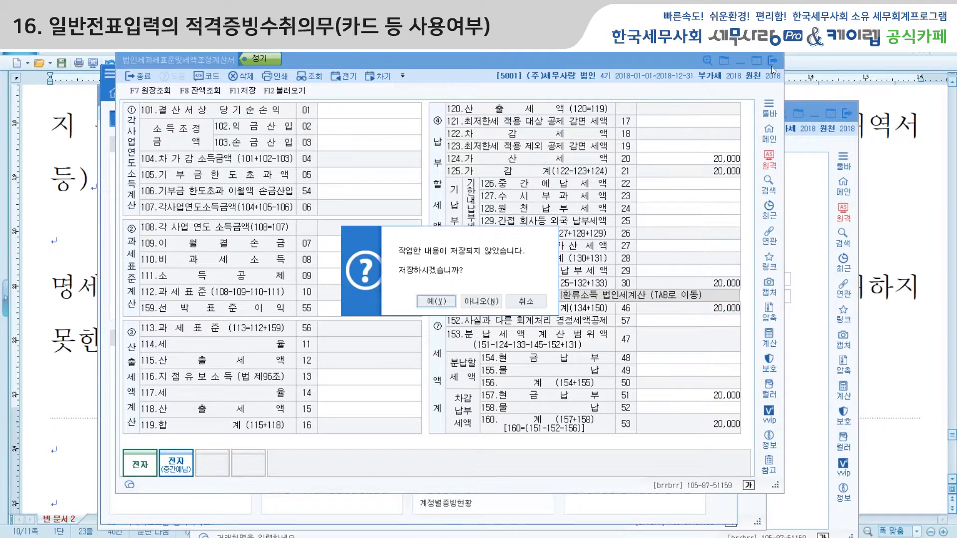
pyautogui.click(441, 302)
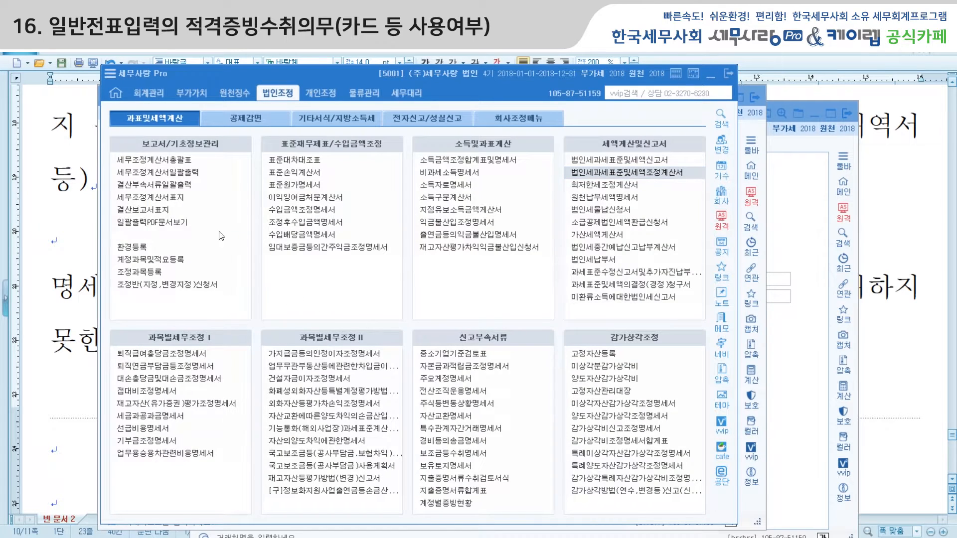
# Close the 영수증거래처등록 window under 회계관리 and return to the January voucher list
pyautogui.click(157, 93)
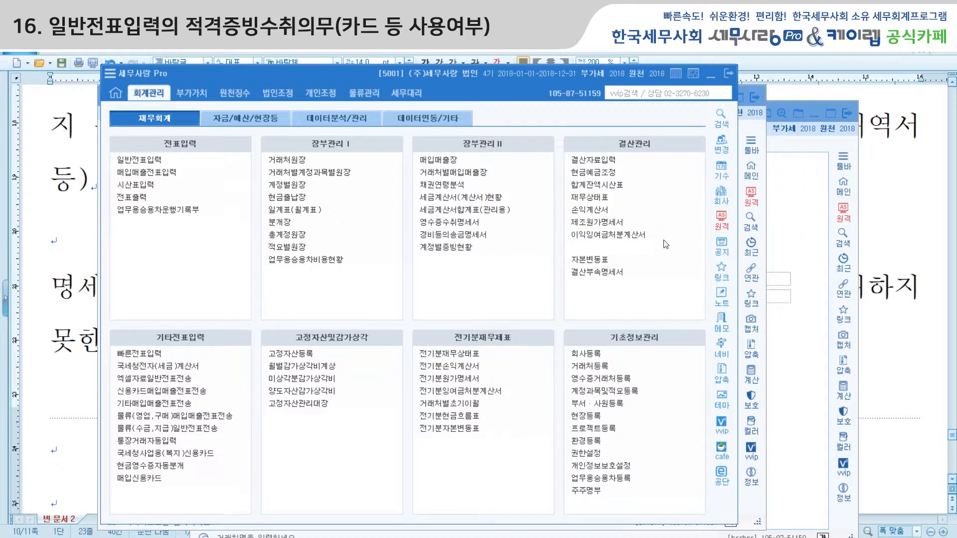
pyautogui.click(795, 206)
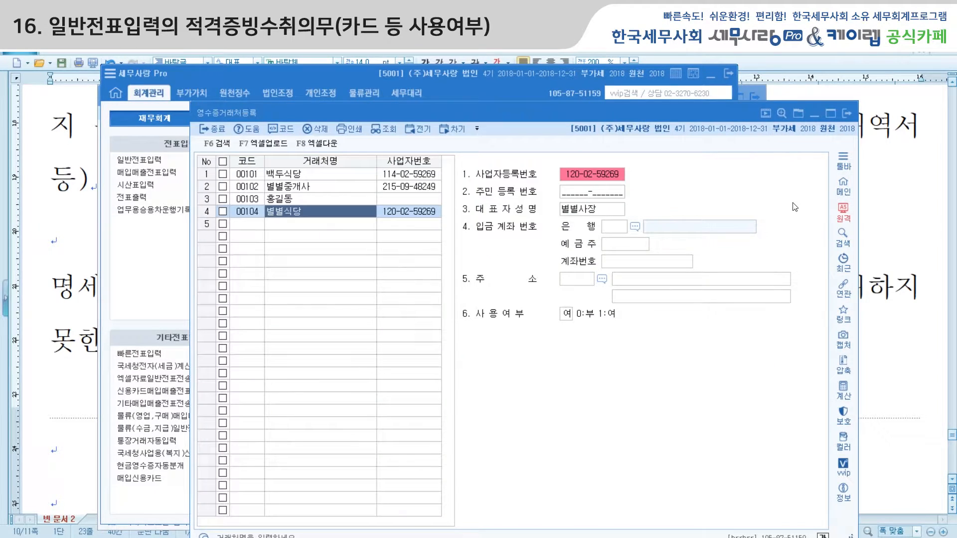
pyautogui.click(850, 114)
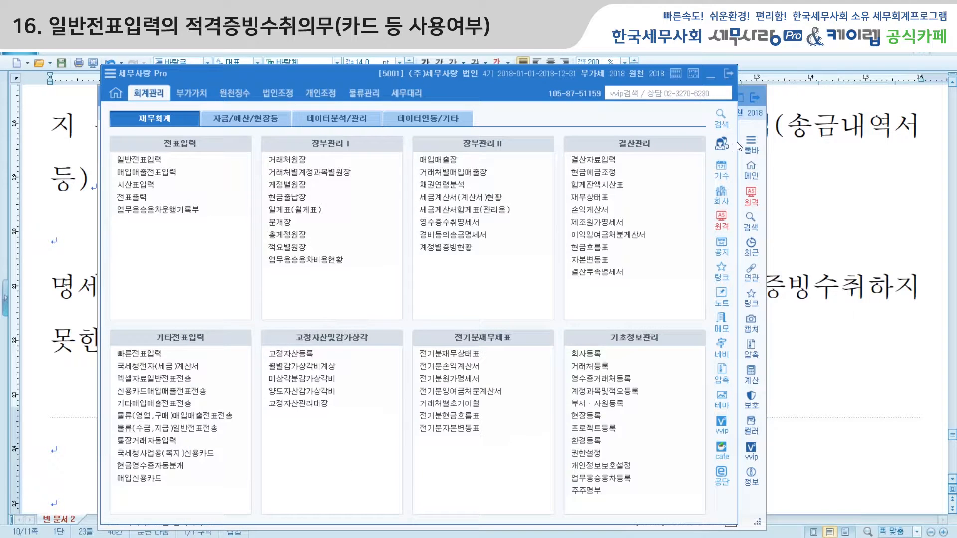
pyautogui.click(755, 130)
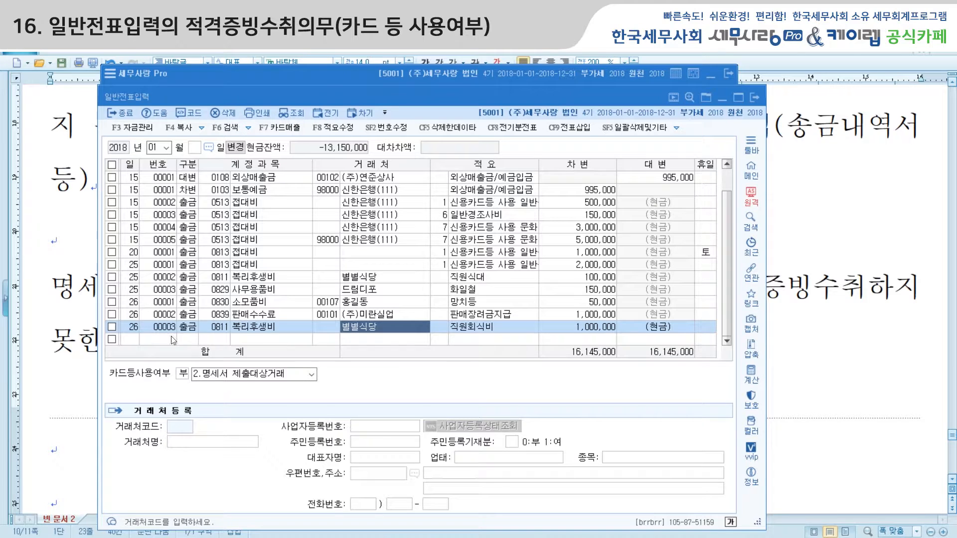
# Start a day-26 cash-payment row with account 0951 이자비용, found by searching 이자
pyautogui.click(133, 342)
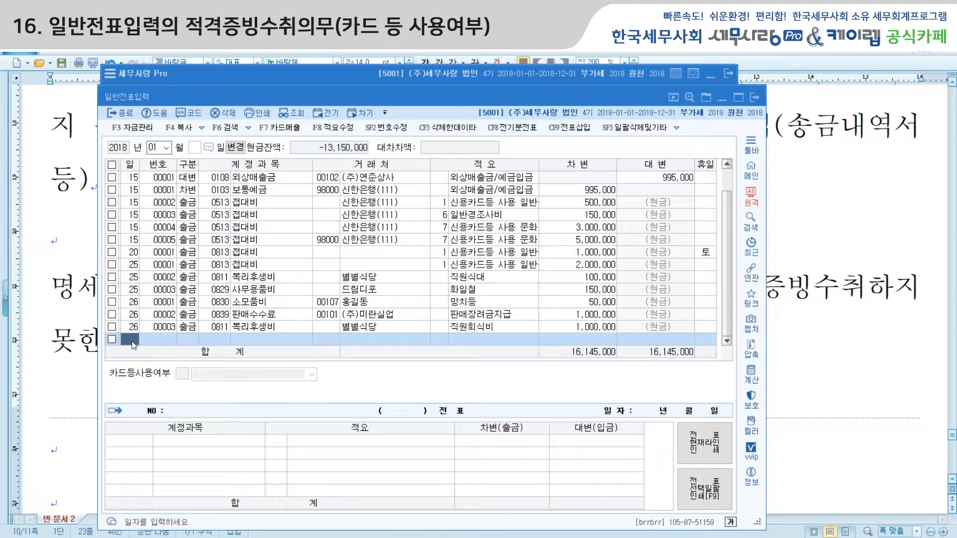
pyautogui.press('Return')
pyautogui.press('Return')
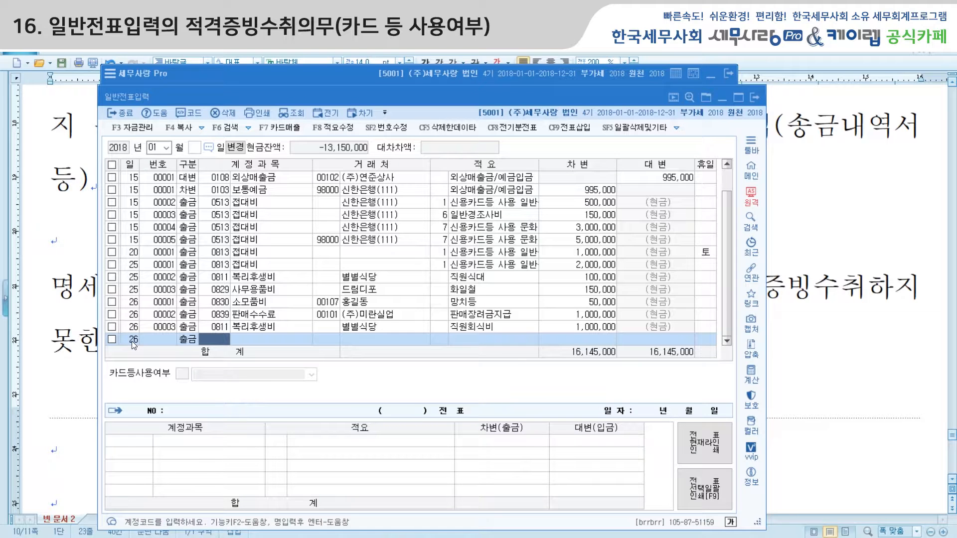
pyautogui.write('이자')
pyautogui.press('Return')
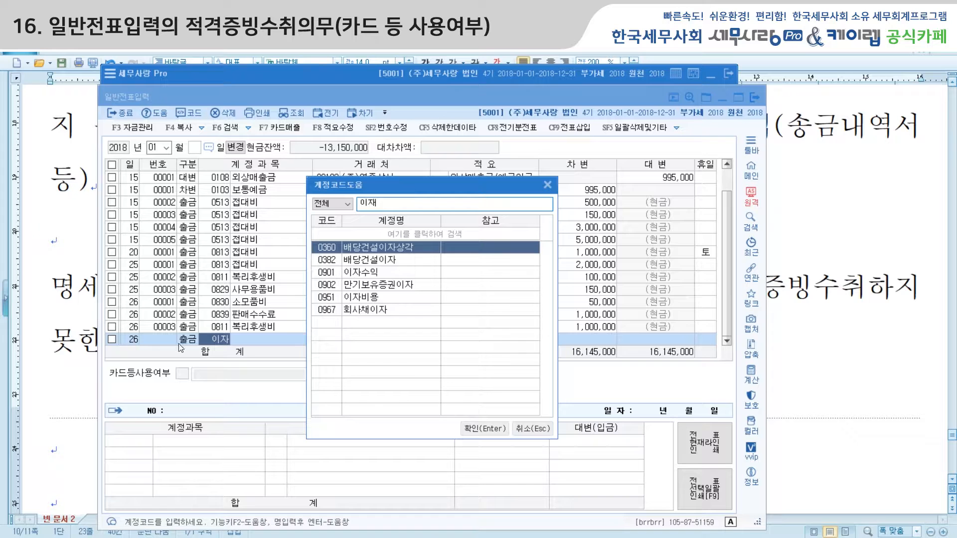
pyautogui.click(362, 298)
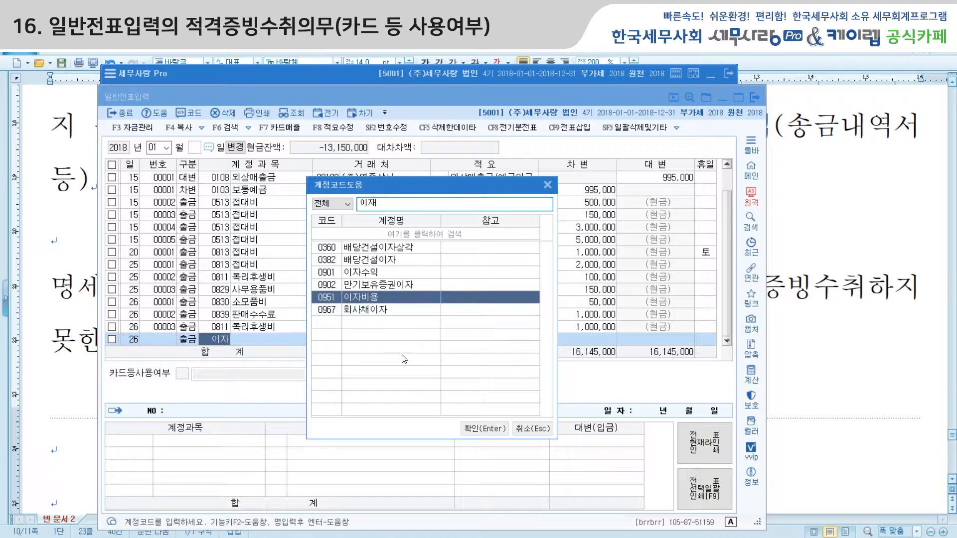
pyautogui.click(484, 429)
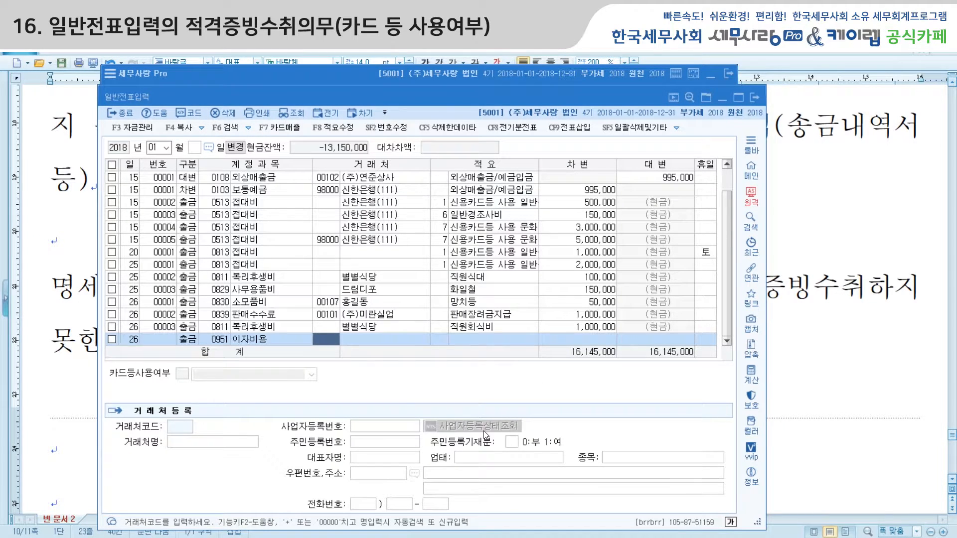
# Enter counterparty 98001 신한은행(222), summary 1 차입금이자 지급 and a 500,000 debit
pyautogui.press('+')
pyautogui.write('신한')
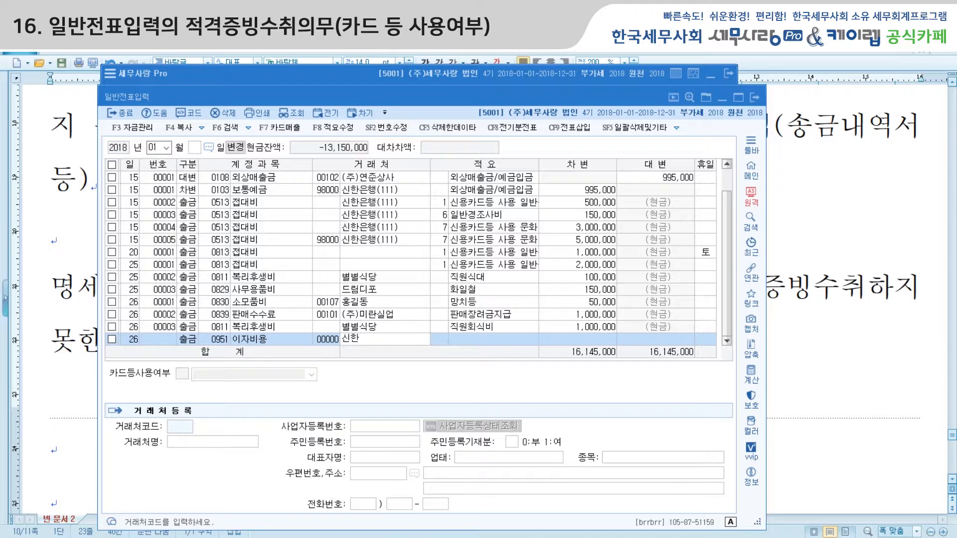
pyautogui.press('Return')
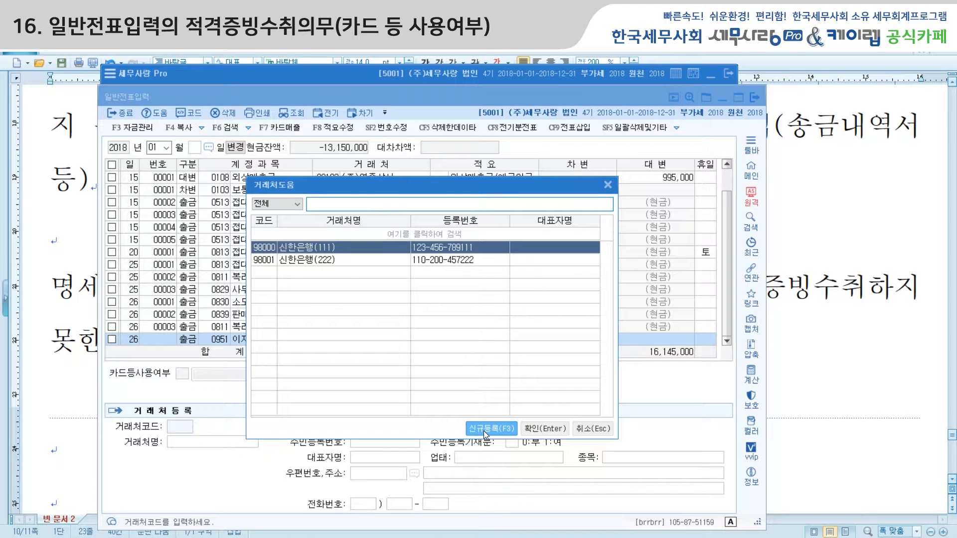
pyautogui.press('Down')
pyautogui.press('Return')
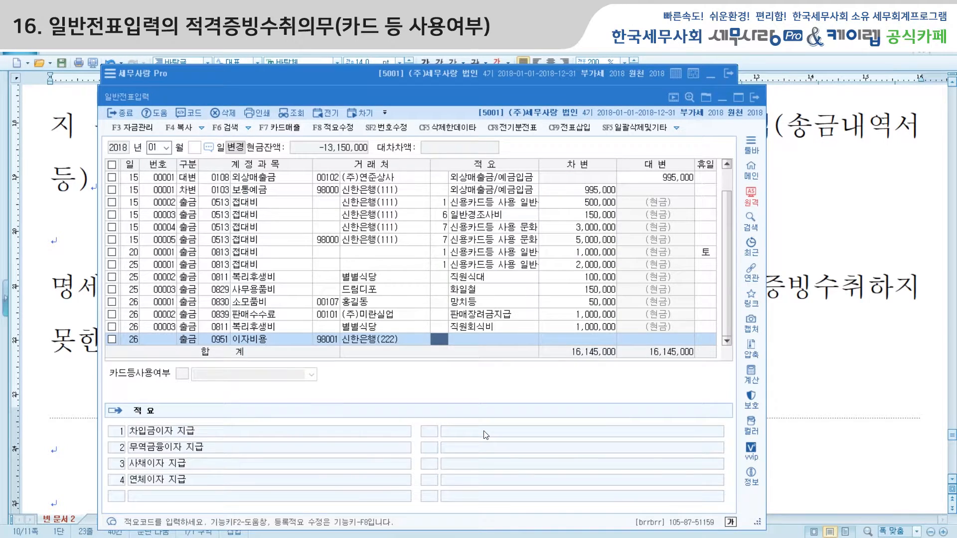
pyautogui.write('1')
pyautogui.press('Return')
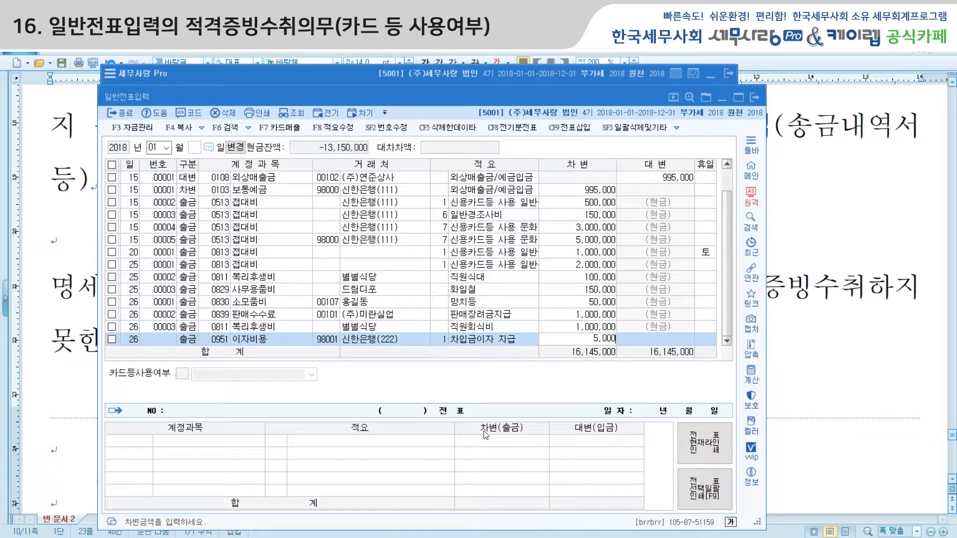
pyautogui.write('500000')
pyautogui.press('Return')
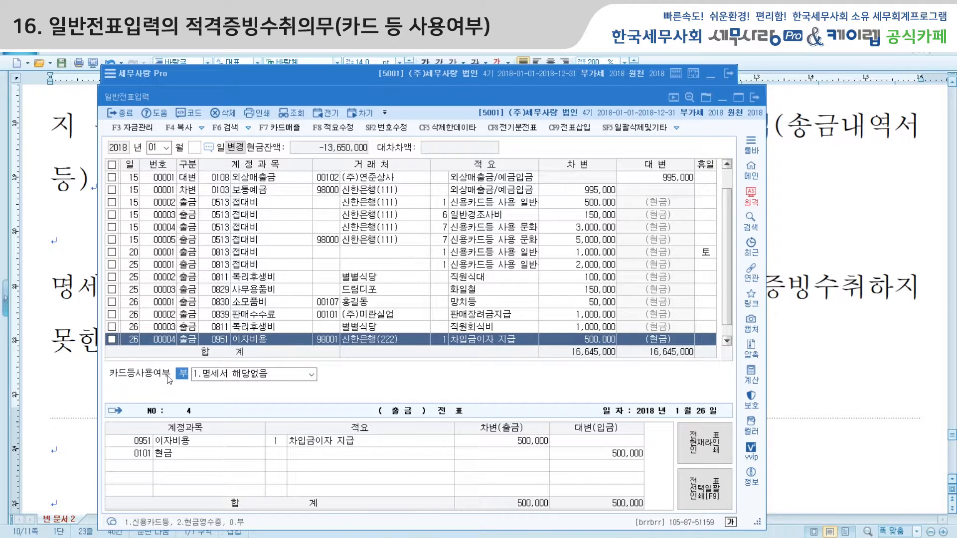
# Flag the interest voucher as 3.명세서 제출제외대상내역 and confirm the exclusion
pyautogui.click(312, 375)
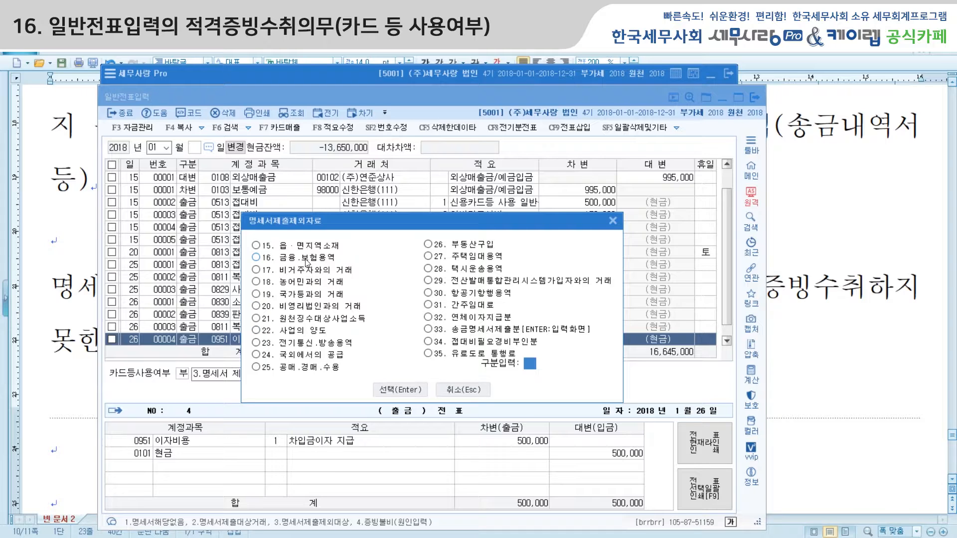
pyautogui.click(399, 393)
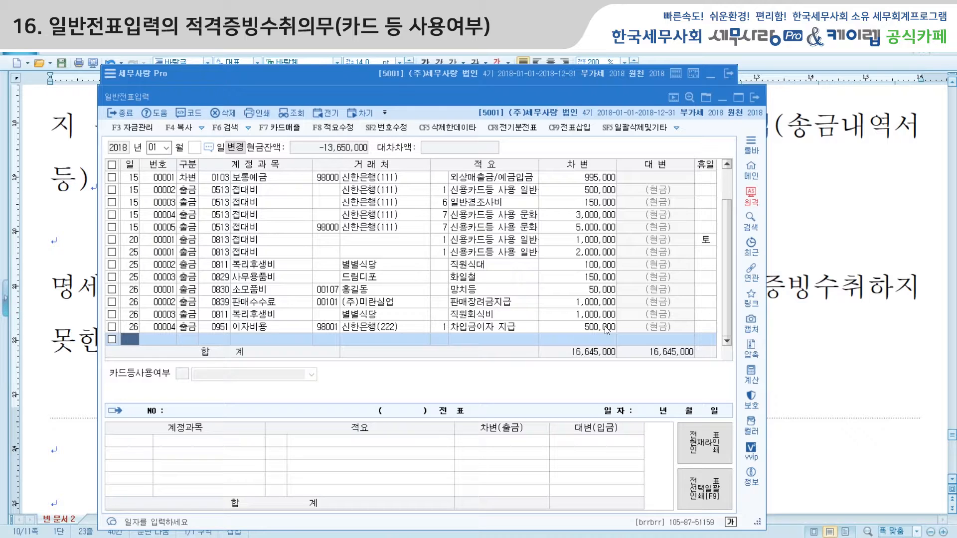
# Start a day-26 출금 row with account 0831 수수료비용, found by searching 수수
pyautogui.write('26')
pyautogui.press('Return')
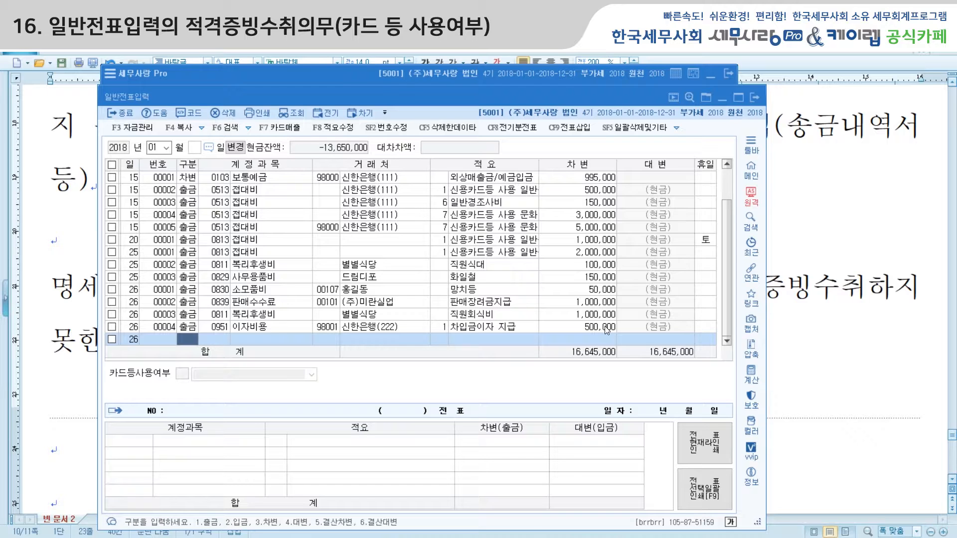
pyautogui.write('1')
pyautogui.press('Return')
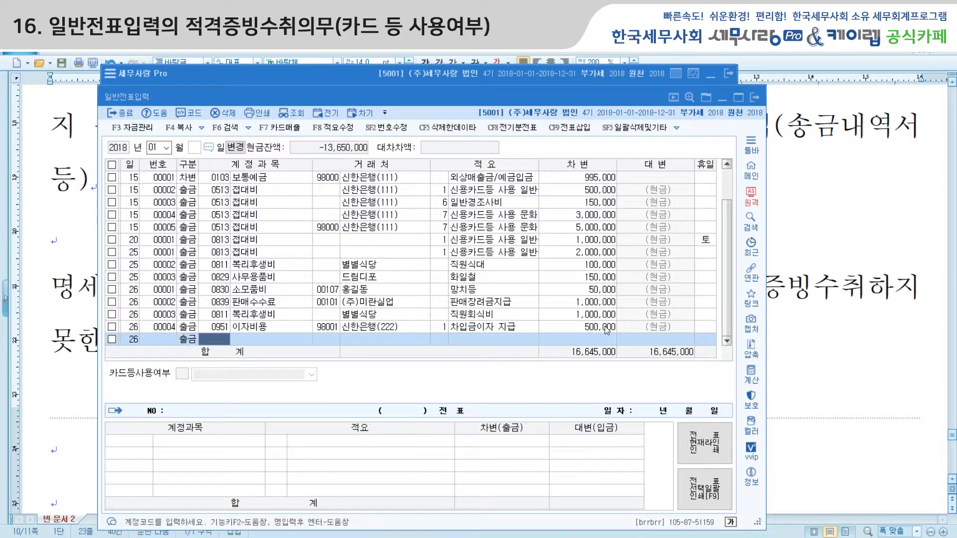
pyautogui.write('수수')
pyautogui.press('Return')
pyautogui.press('Down')
pyautogui.press('Down')
pyautogui.press('Down')
pyautogui.press('Down')
pyautogui.press('Down')
pyautogui.press('Down')
pyautogui.press('Down')
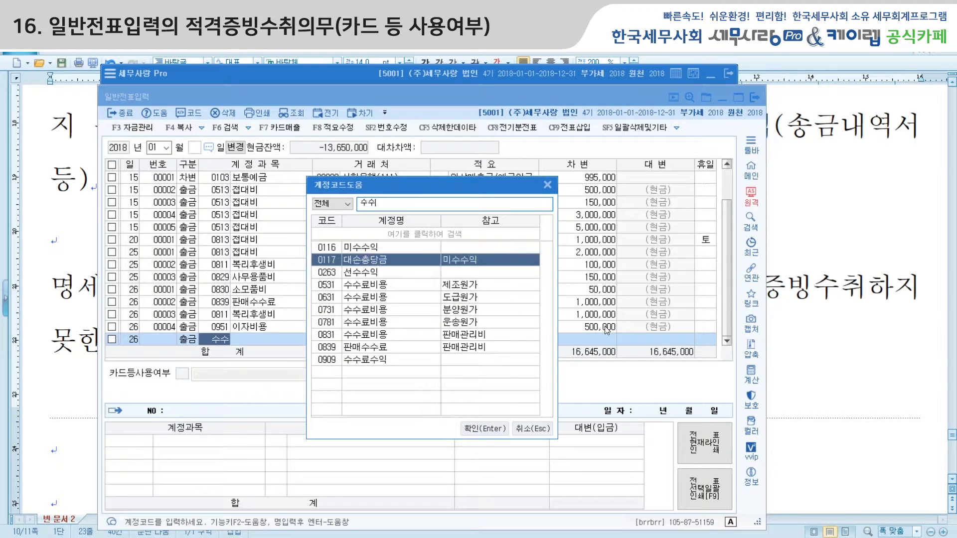
pyautogui.press('Return')
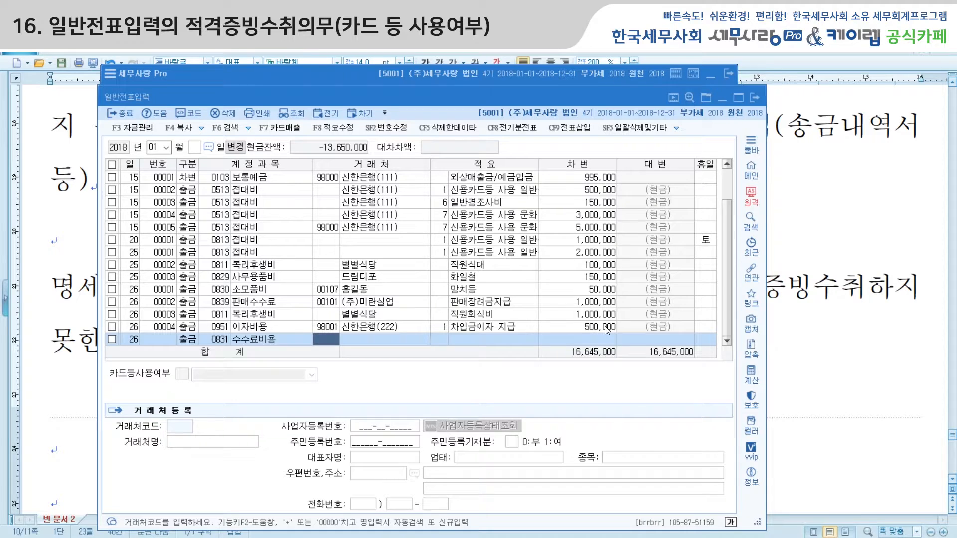
# Enter counterparty 별별중개사, summary 중개수수료 and a 1,500,000 debit
pyautogui.press('Return')
pyautogui.write('별별ㅈ')
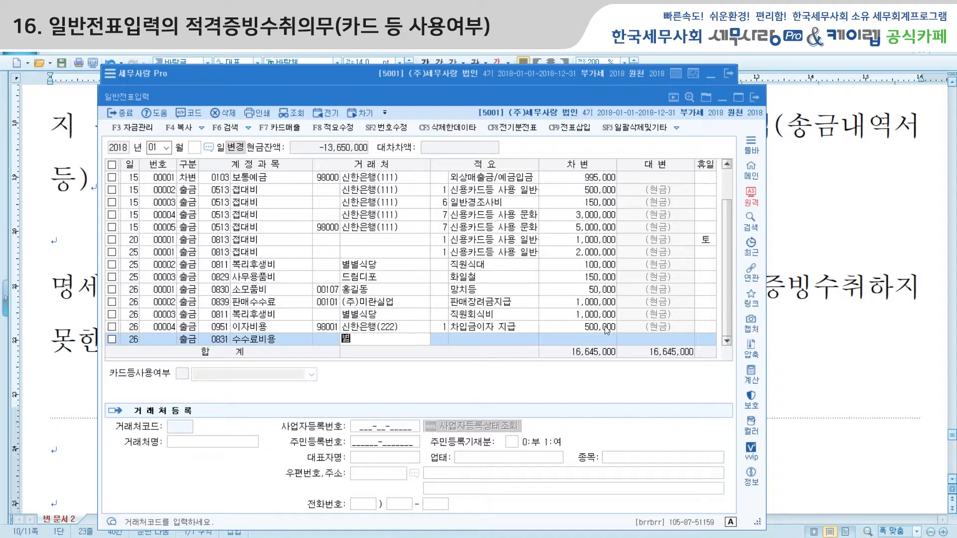
pyautogui.write('중개사')
pyautogui.press('Return')
pyautogui.write('중개수')
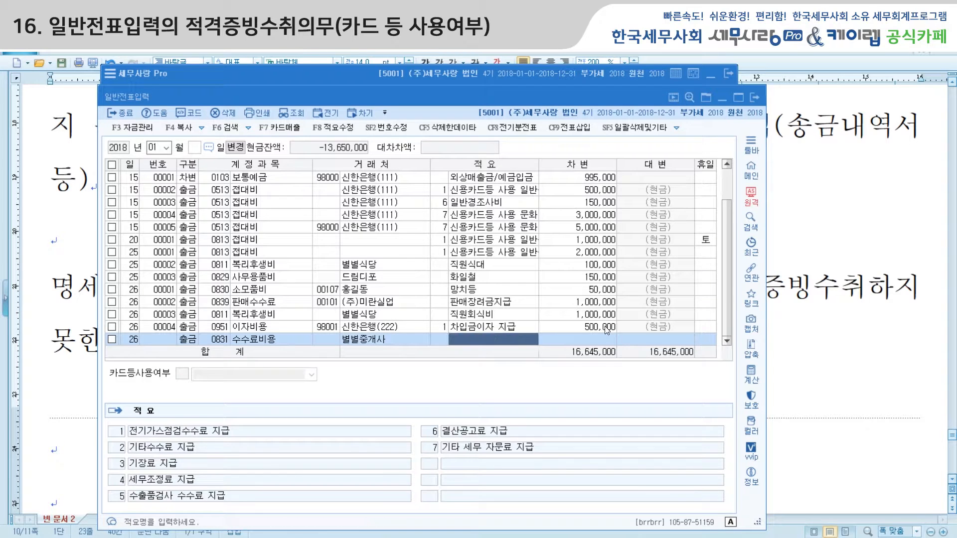
pyautogui.write('수료')
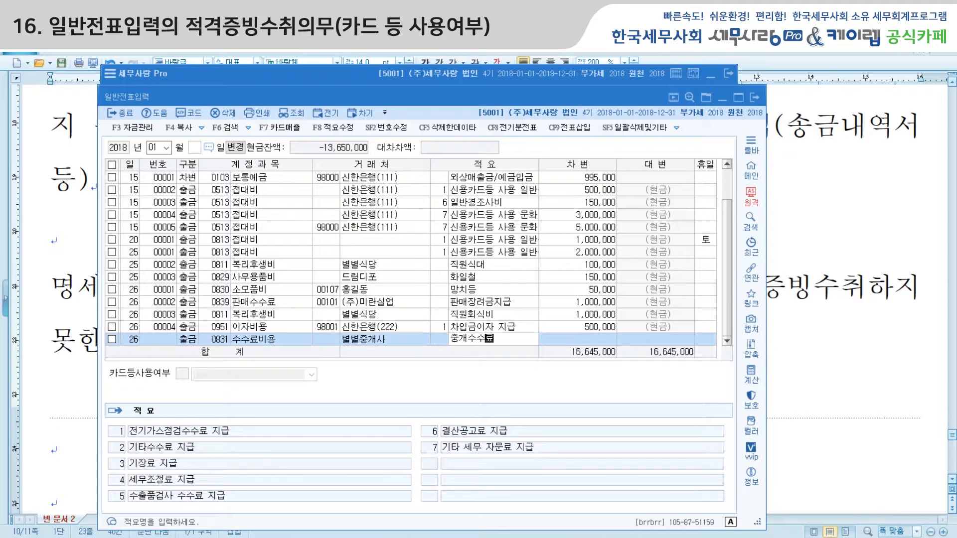
pyautogui.press('Return')
pyautogui.write('1500000')
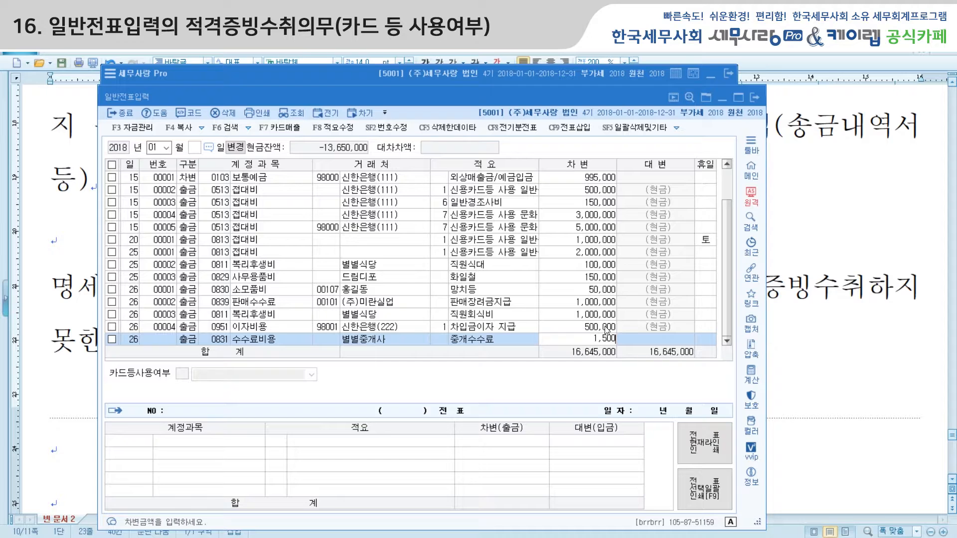
pyautogui.press('Return')
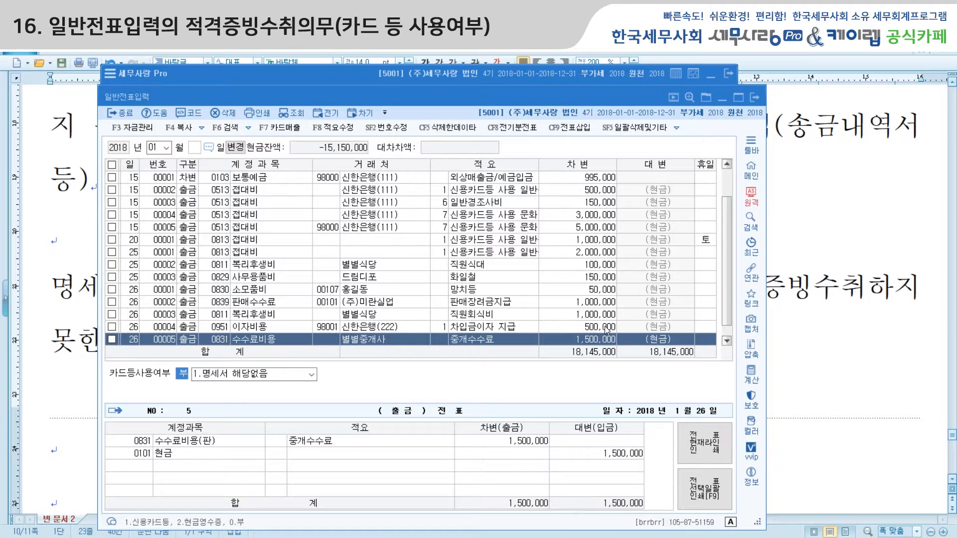
# Mark the fee voucher 3.명세서 제출제외대상내역 with exclusion code 33 송금명세서제출분
pyautogui.click(311, 374)
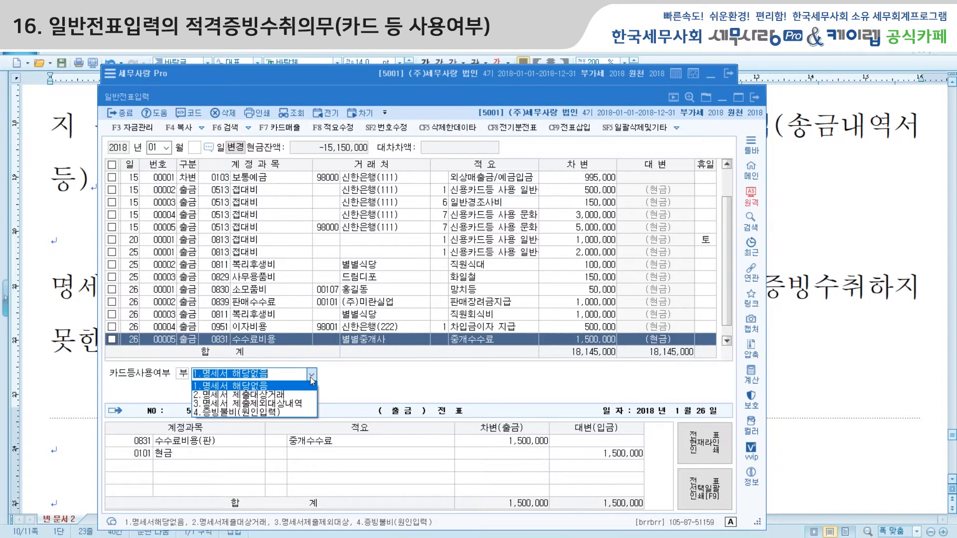
pyautogui.click(308, 404)
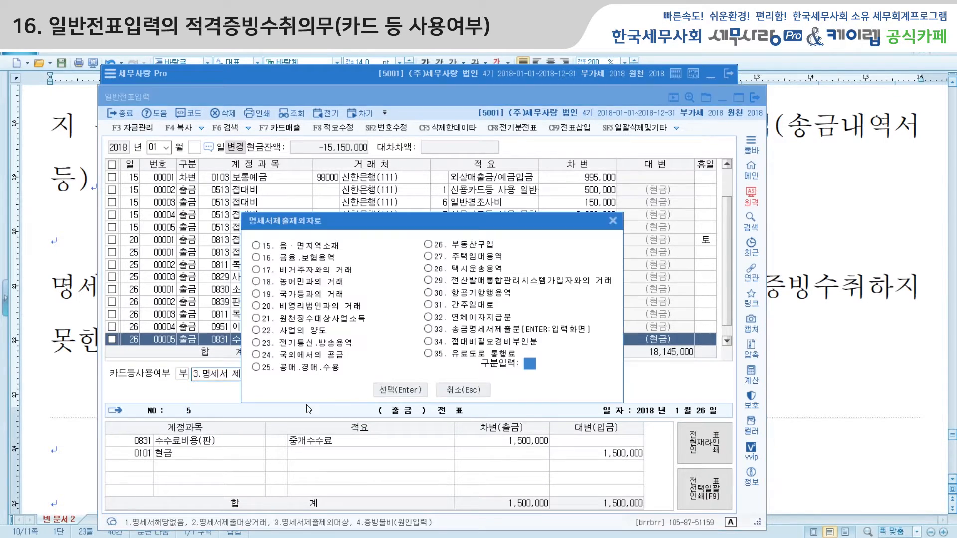
pyautogui.click(482, 333)
# Register the 1,500,000 broker fee for remittance to 00102 별별중개사 (003 기업은행), then recheck voucher 00005's card-usage setting
pyautogui.click(413, 393)
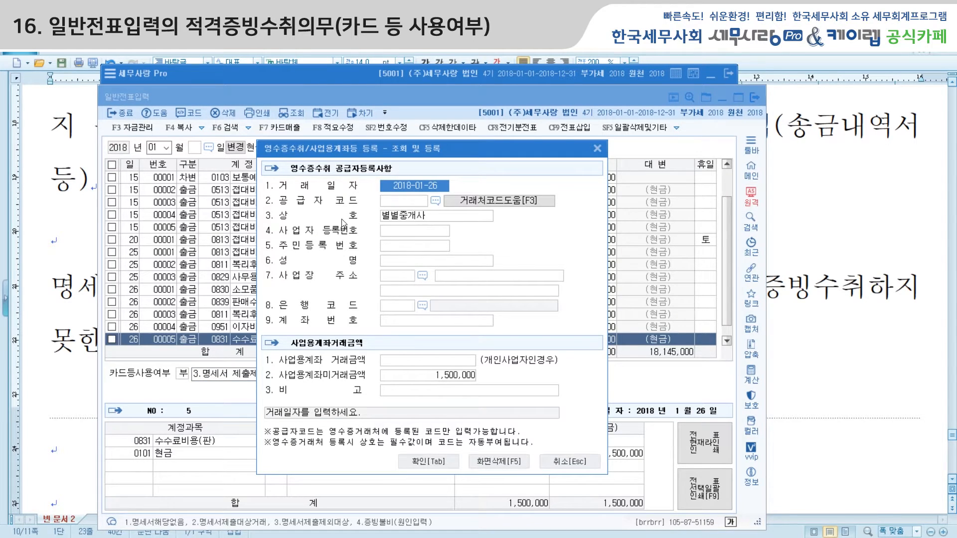
pyautogui.click(435, 204)
pyautogui.click(406, 260)
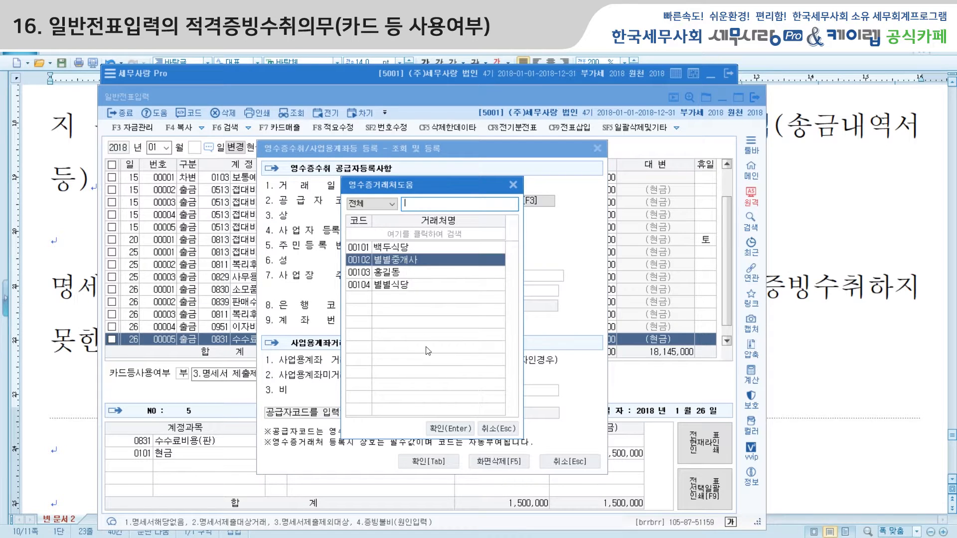
pyautogui.click(447, 429)
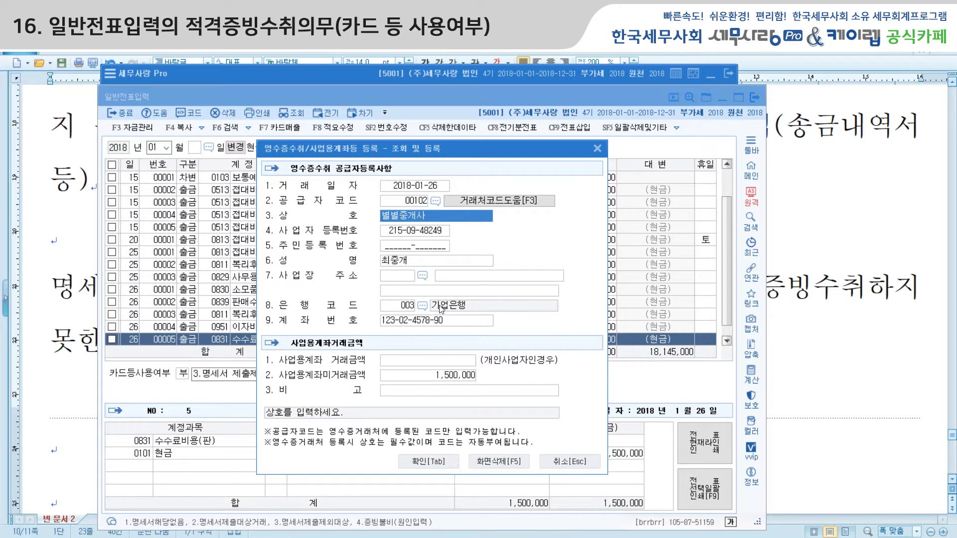
pyautogui.click(428, 465)
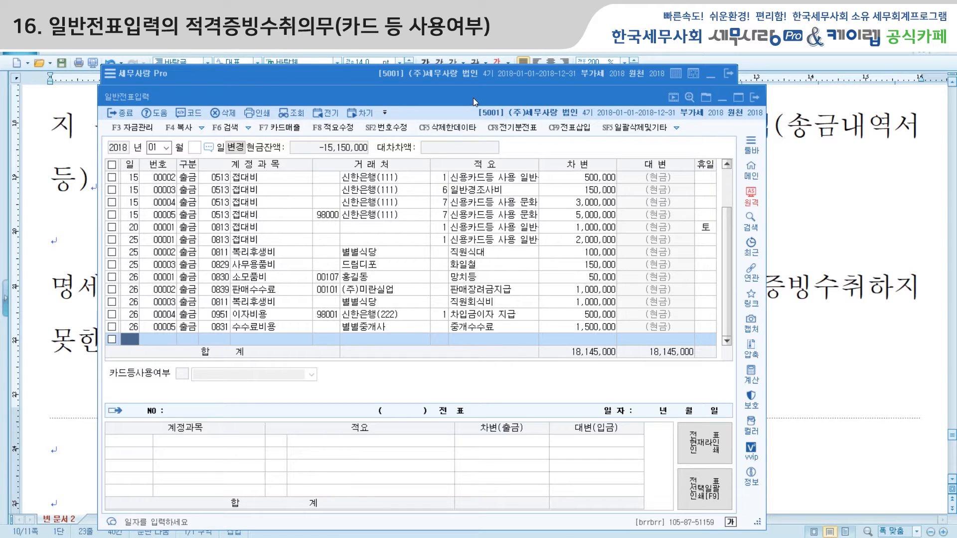
pyautogui.click(218, 327)
pyautogui.click(312, 375)
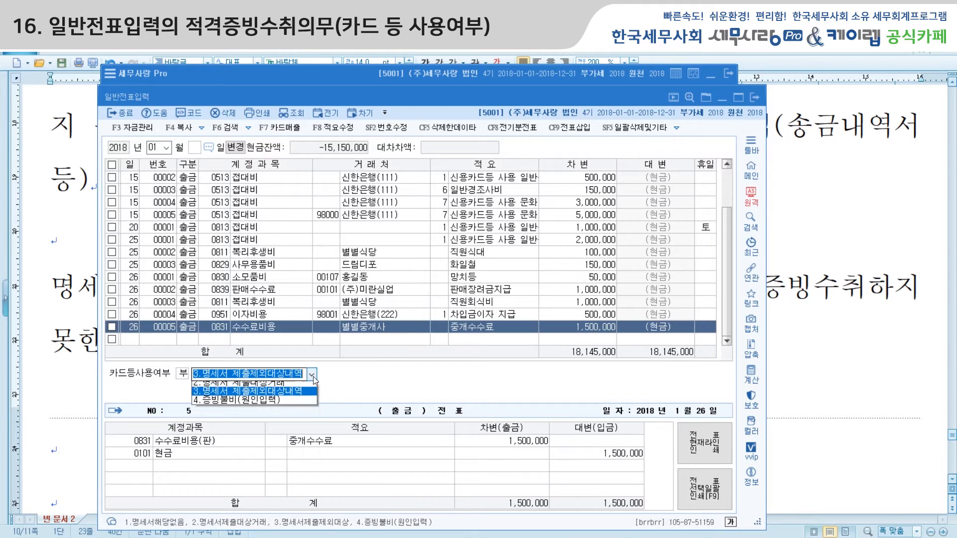